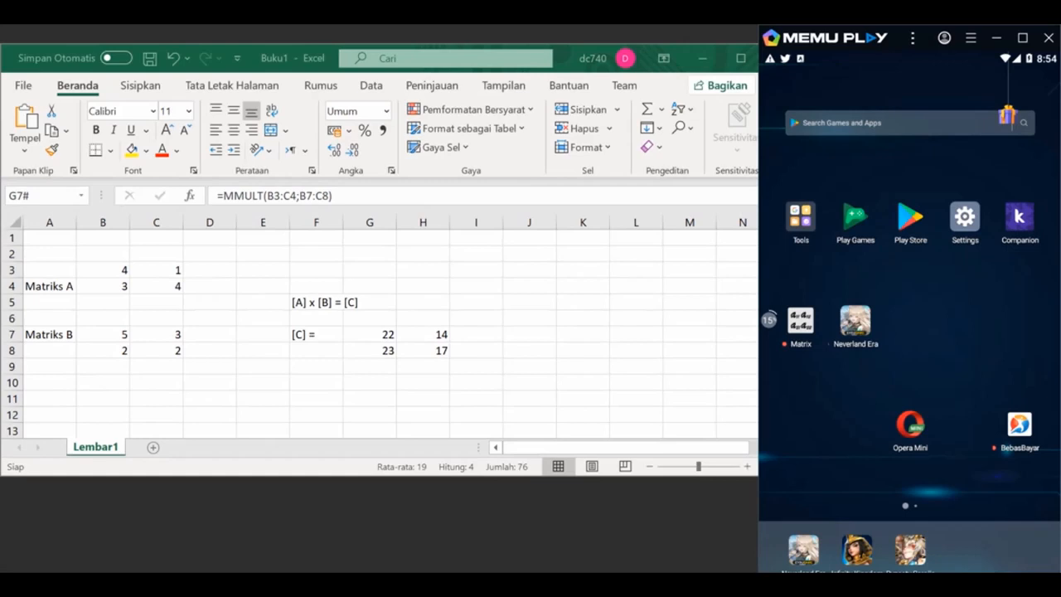
Step: Resize the Excel window to be taller and narrow enough to sit beside the emulator window
{"action": "left_click_drag", "start_coordinate": [636, 476], "coordinate": [630, 523]}
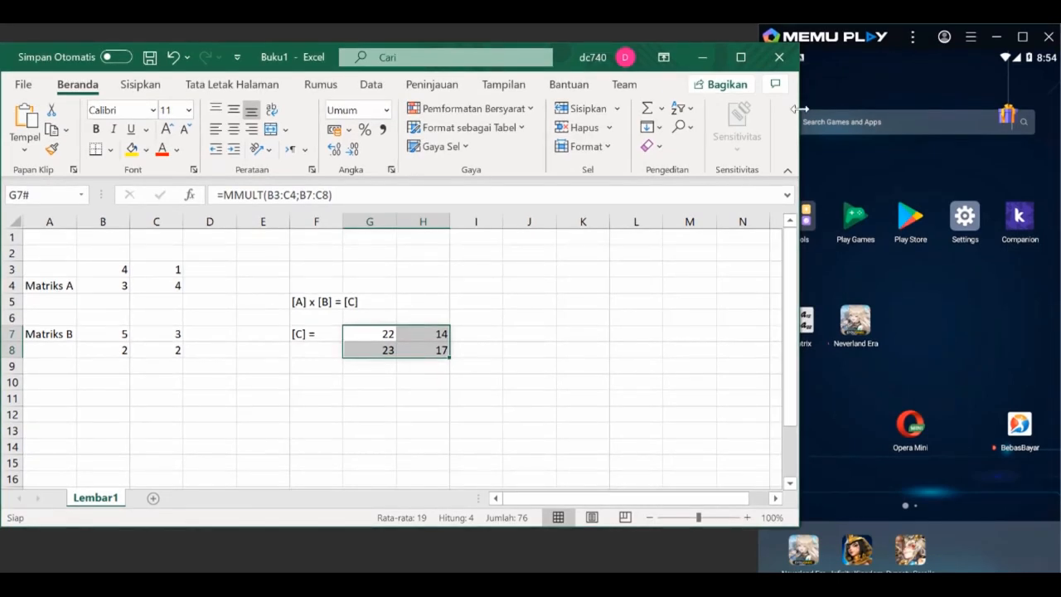
{"action": "left_click_drag", "start_coordinate": [801, 108], "coordinate": [755, 109]}
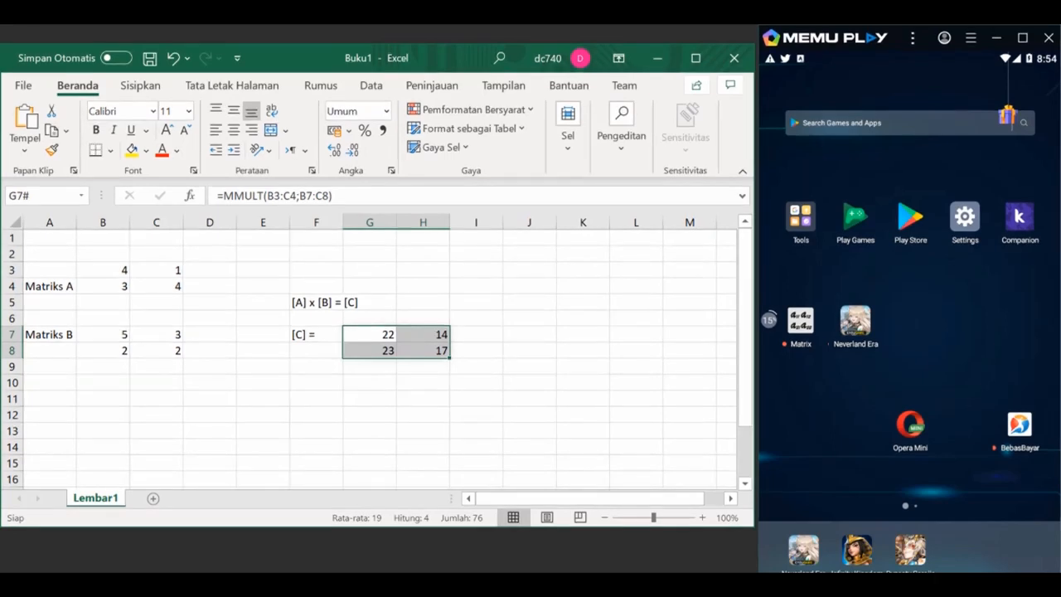
Step: Try to search Google Play for "operasi Matriks" from the emulator's home screen
{"action": "left_click", "coordinate": [879, 122]}
{"action": "type", "text": "Matrik"}
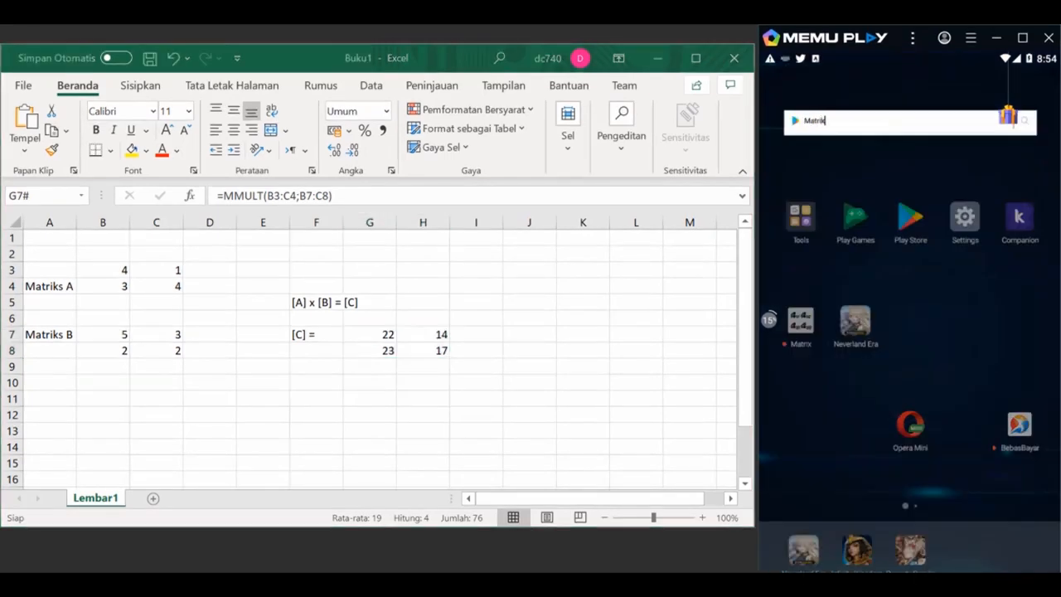
{"action": "type", "text": "s"}
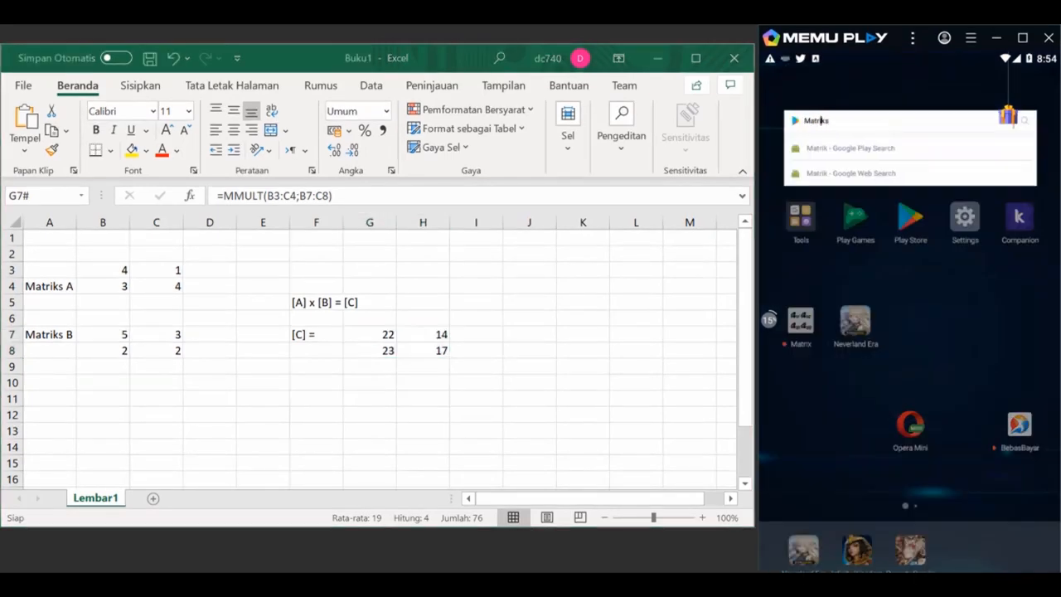
{"action": "type", "text": "operasi"}
{"action": "key", "text": "Return"}
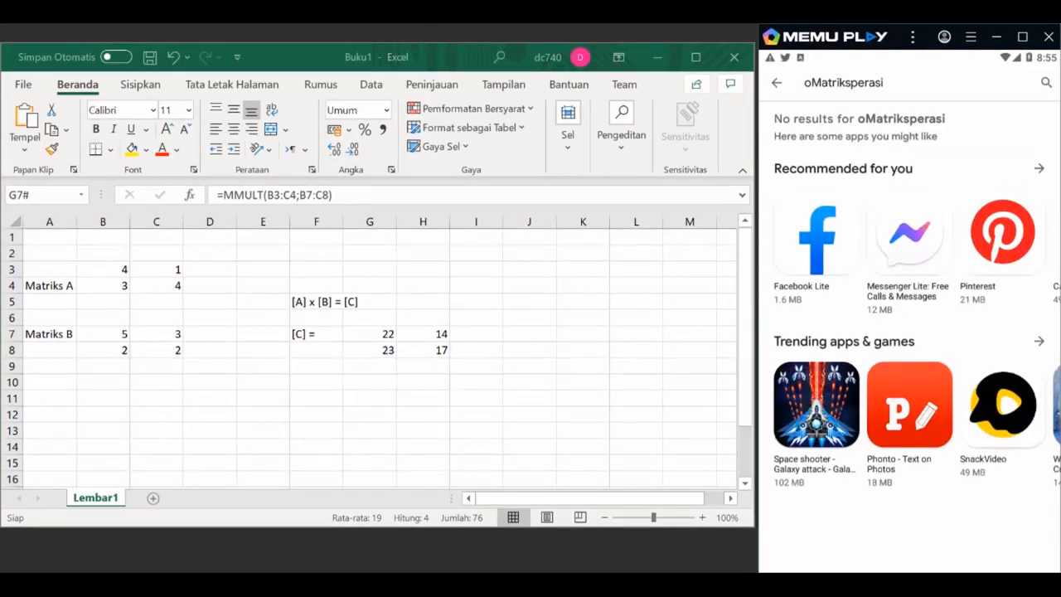
Step: Correct the Google Play query to "operasi Matriks", run the search and look through the listed matrix apps
{"action": "left_click", "coordinate": [882, 83]}
{"action": "key", "text": "BackSpace"}
{"action": "key", "text": "BackSpace"}
{"action": "key", "text": "BackSpace"}
{"action": "key", "text": "BackSpace"}
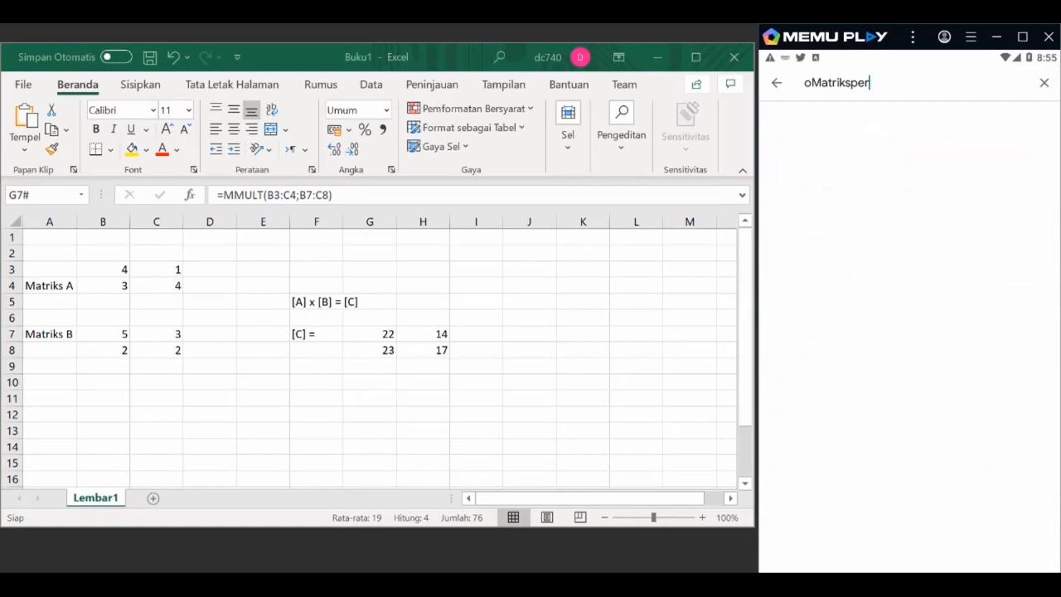
{"action": "key", "text": "BackSpace"}
{"action": "key", "text": "BackSpace"}
{"action": "left_click", "coordinate": [828, 83]}
{"action": "key", "text": "Left"}
{"action": "key", "text": "Left"}
{"action": "key", "text": "Left"}
{"action": "key", "text": "Right"}
{"action": "type", "text": "perasi"}
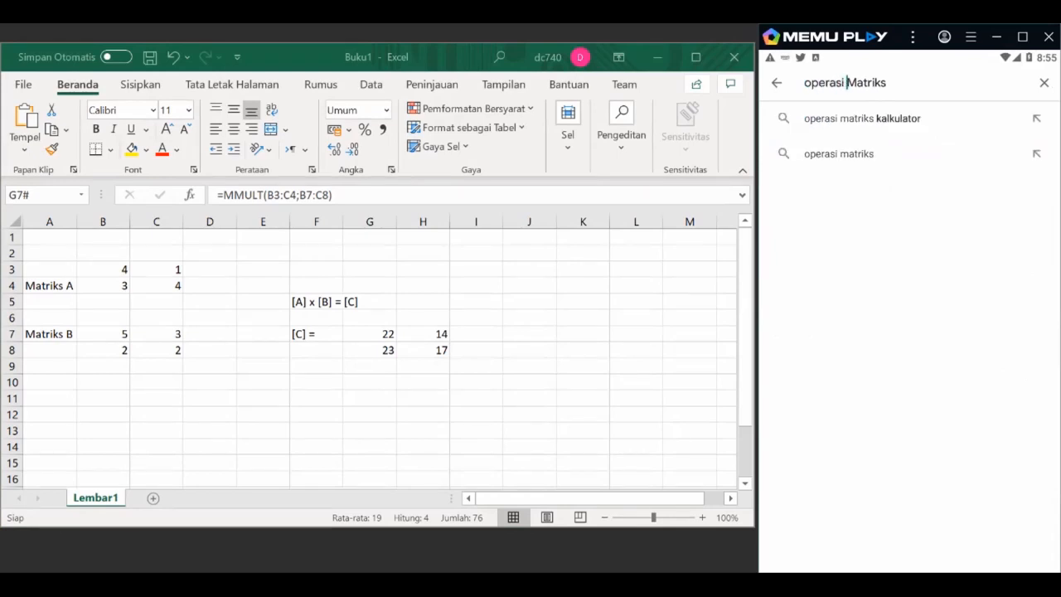
{"action": "key", "text": "Return"}
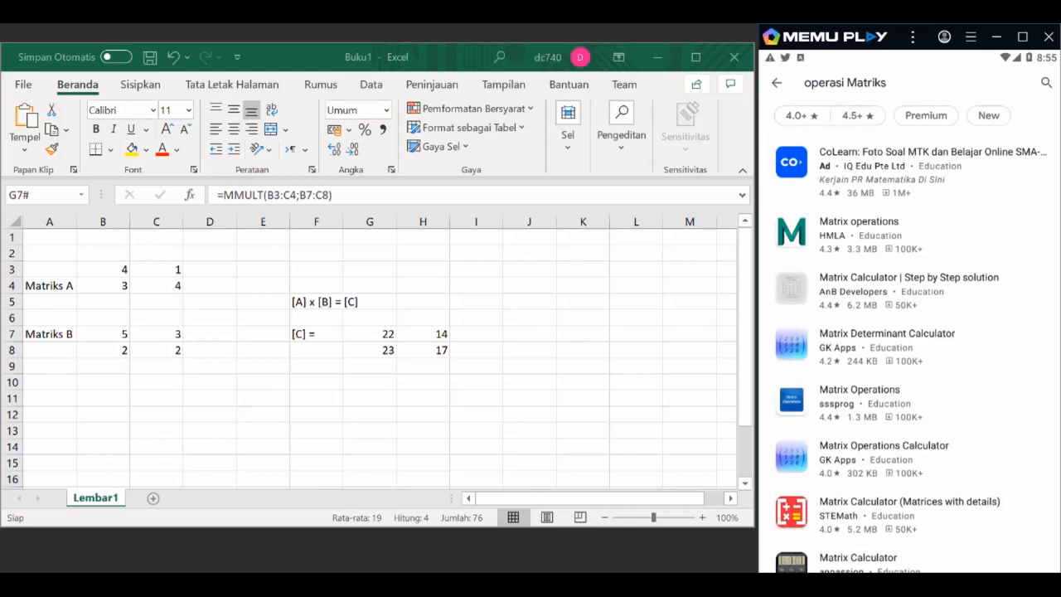
{"action": "scroll", "coordinate": [909, 355], "scroll_direction": "down", "scroll_amount": 5}
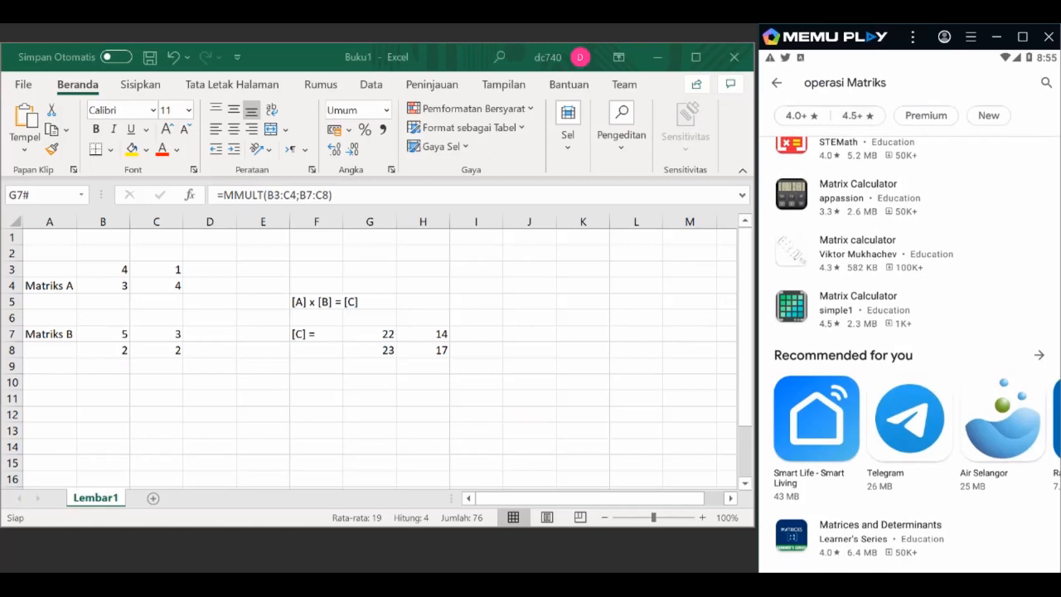
{"action": "scroll", "coordinate": [910, 354], "scroll_direction": "up", "scroll_amount": 5}
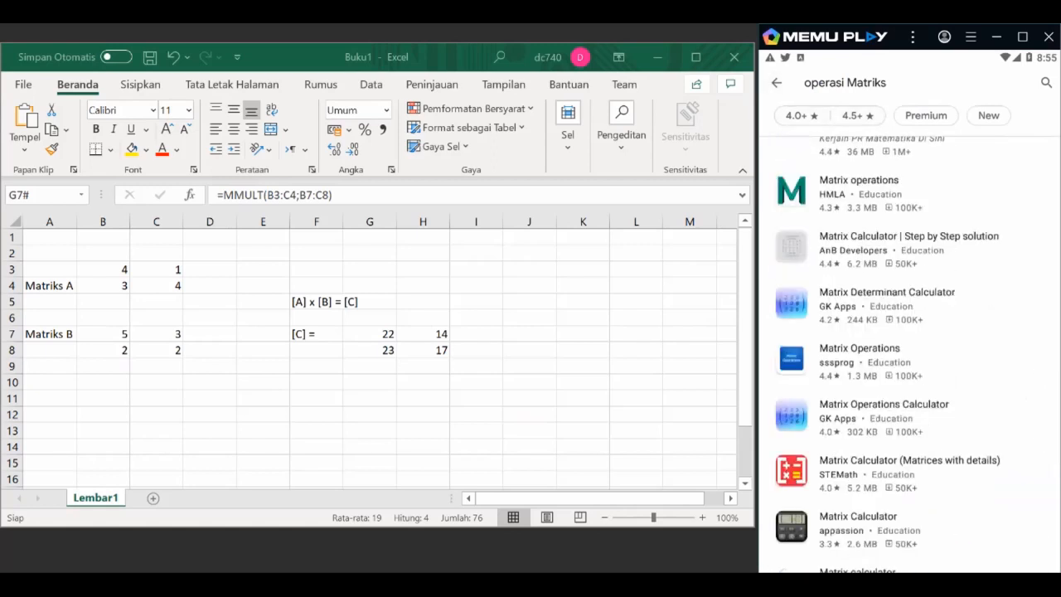
Step: Move the emulator window until its side toolbar shows, and open the Matrix app from the home screen
{"action": "key", "text": "Escape"}
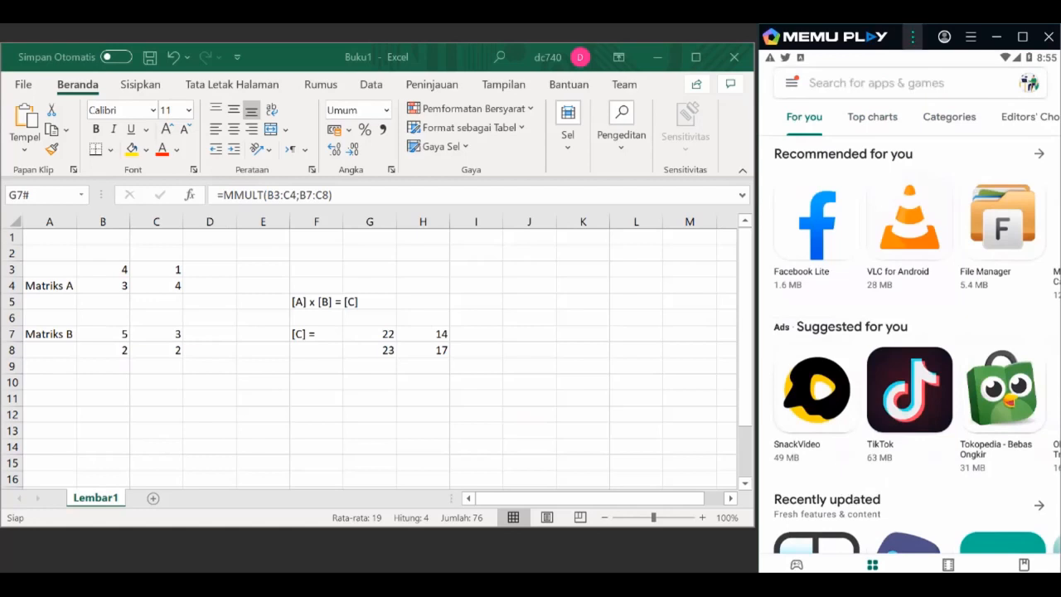
{"action": "left_click_drag", "start_coordinate": [897, 37], "coordinate": [885, 37]}
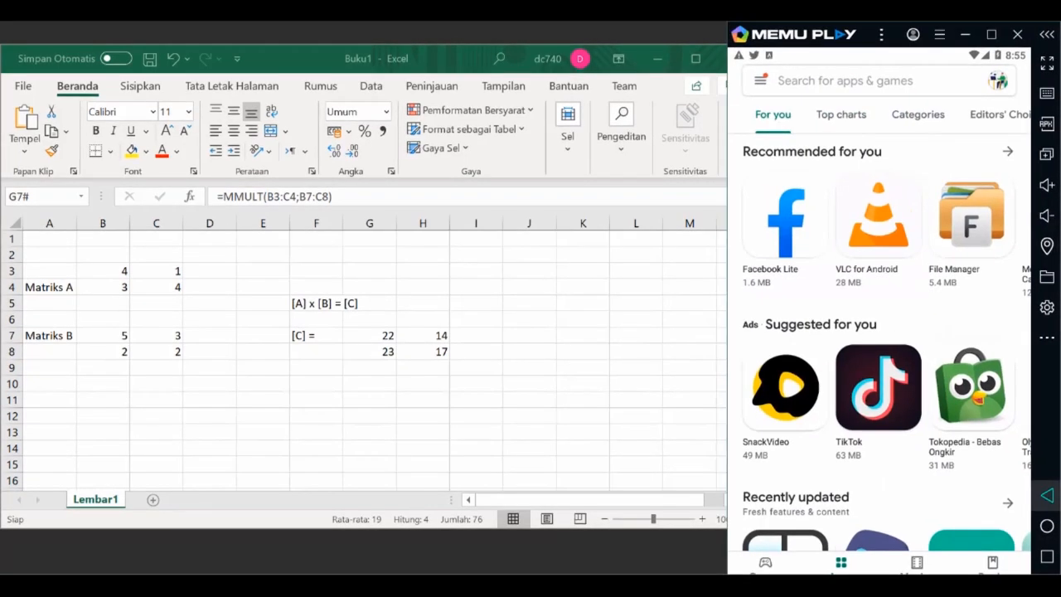
{"action": "key", "text": "Escape"}
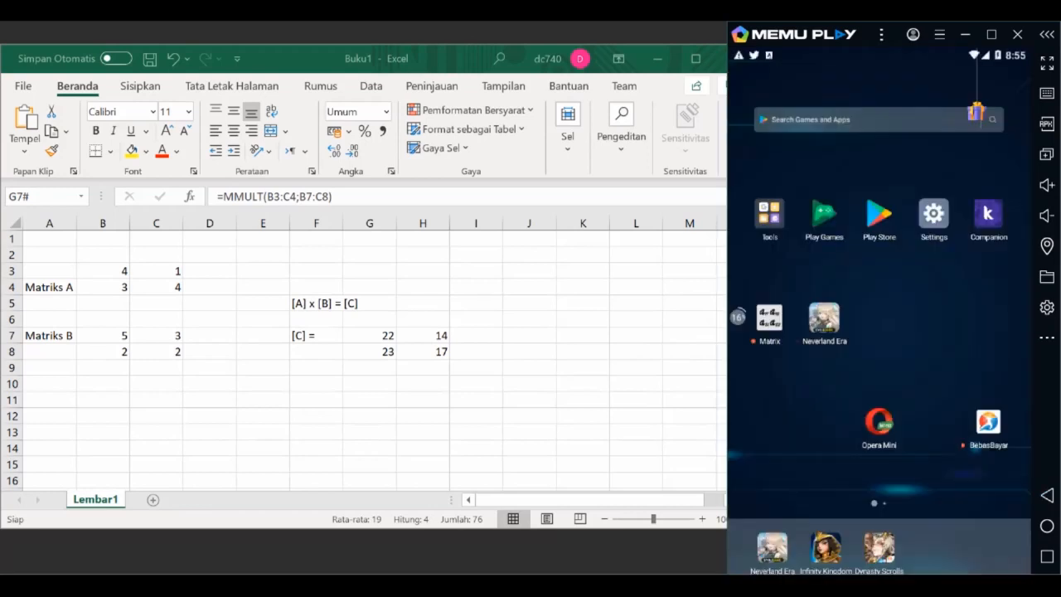
{"action": "left_click", "coordinate": [769, 317]}
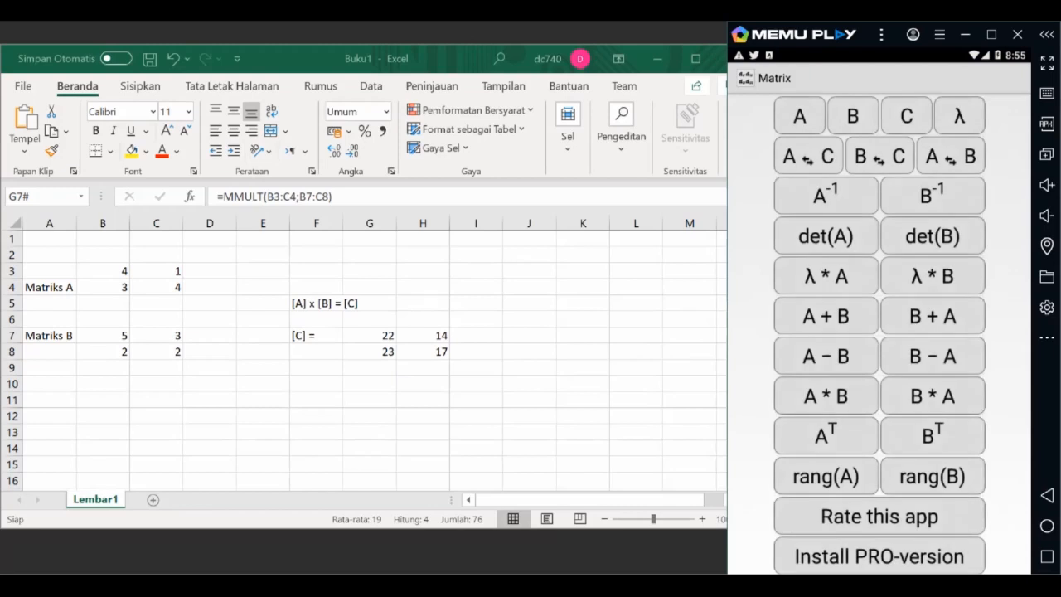
Step: Enlarge matrix A to 8x8 in its input screen, and return to the list of matrix operations
{"action": "left_click", "coordinate": [799, 116]}
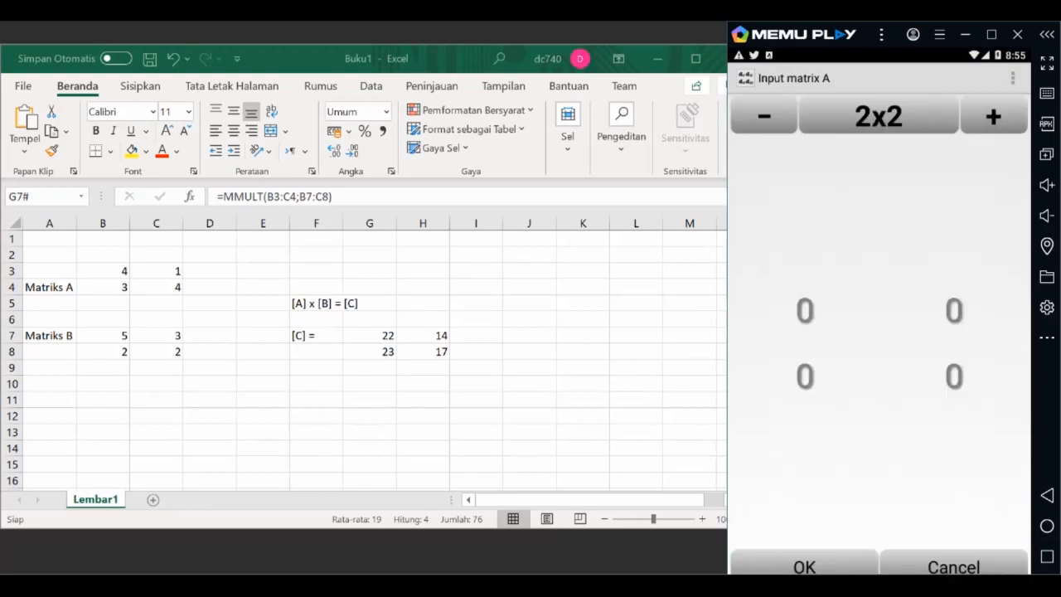
{"action": "left_click", "coordinate": [993, 116]}
{"action": "left_click", "coordinate": [994, 116]}
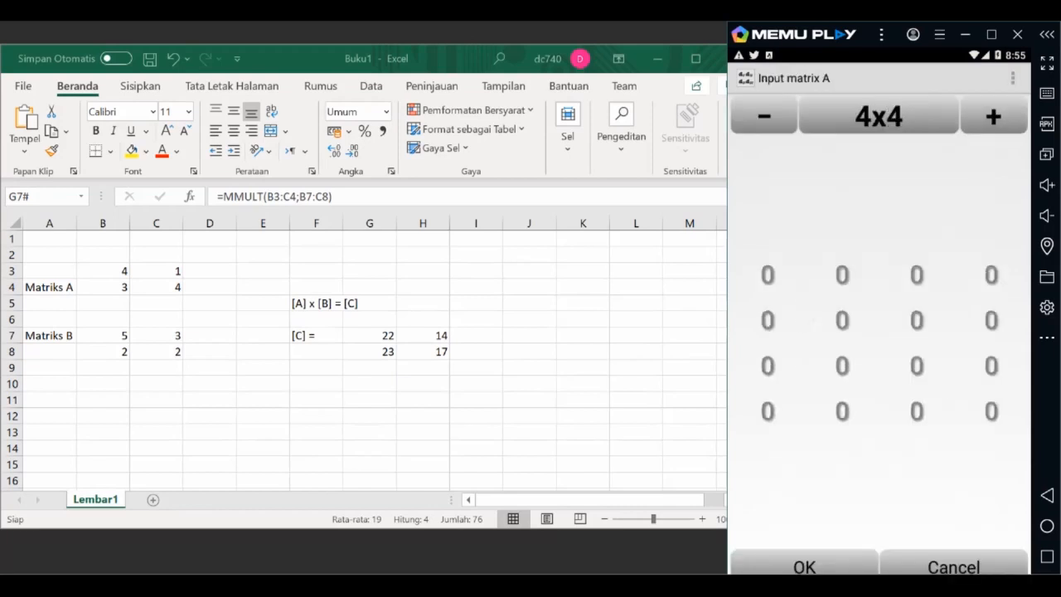
{"action": "left_click", "coordinate": [993, 116]}
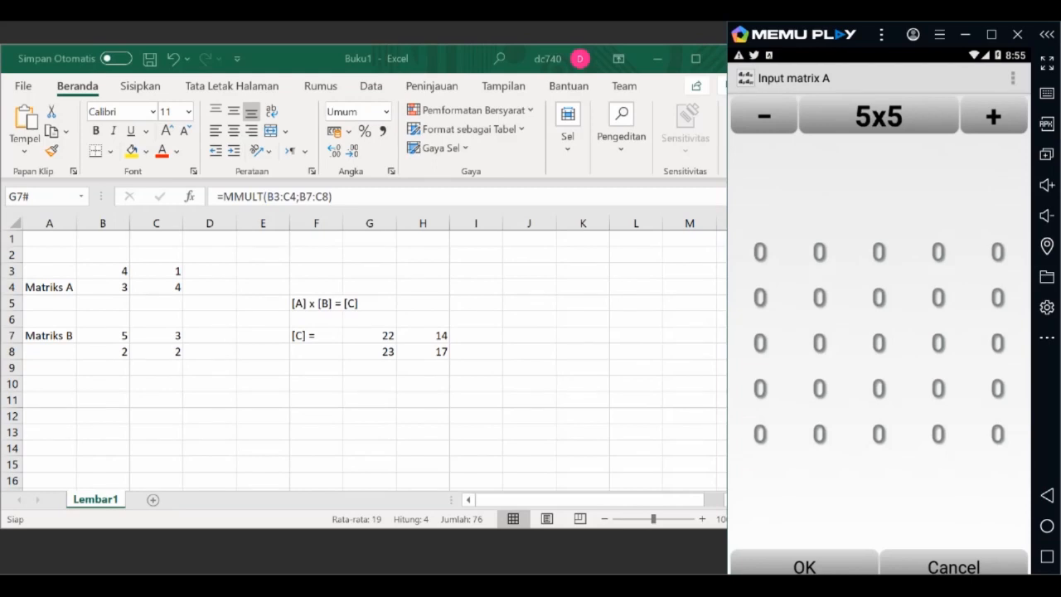
{"action": "left_click", "coordinate": [993, 116]}
{"action": "left_click", "coordinate": [993, 116]}
{"action": "left_click", "coordinate": [993, 116]}
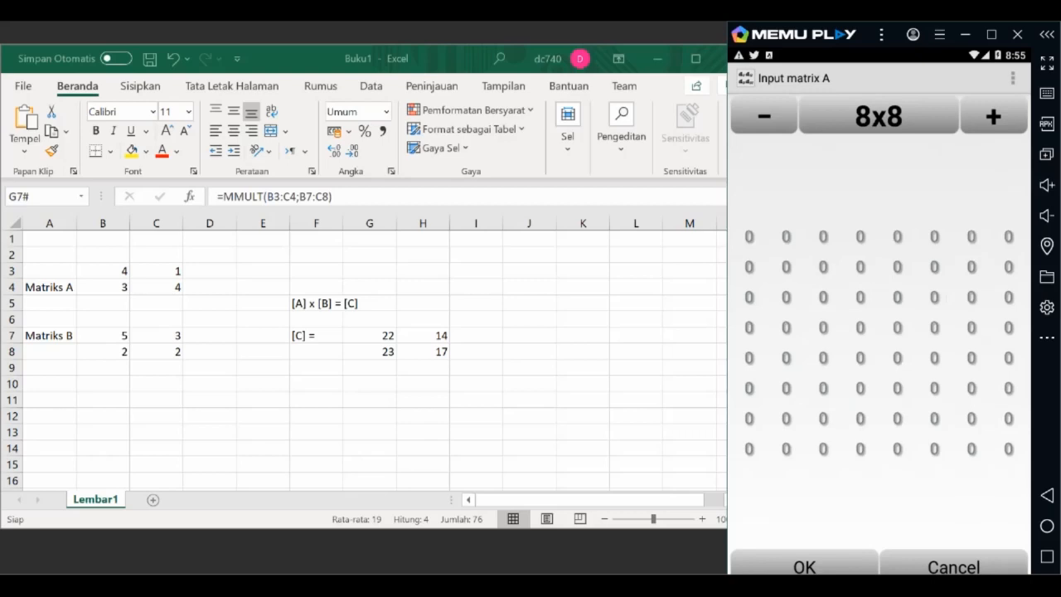
{"action": "left_click", "coordinate": [953, 567]}
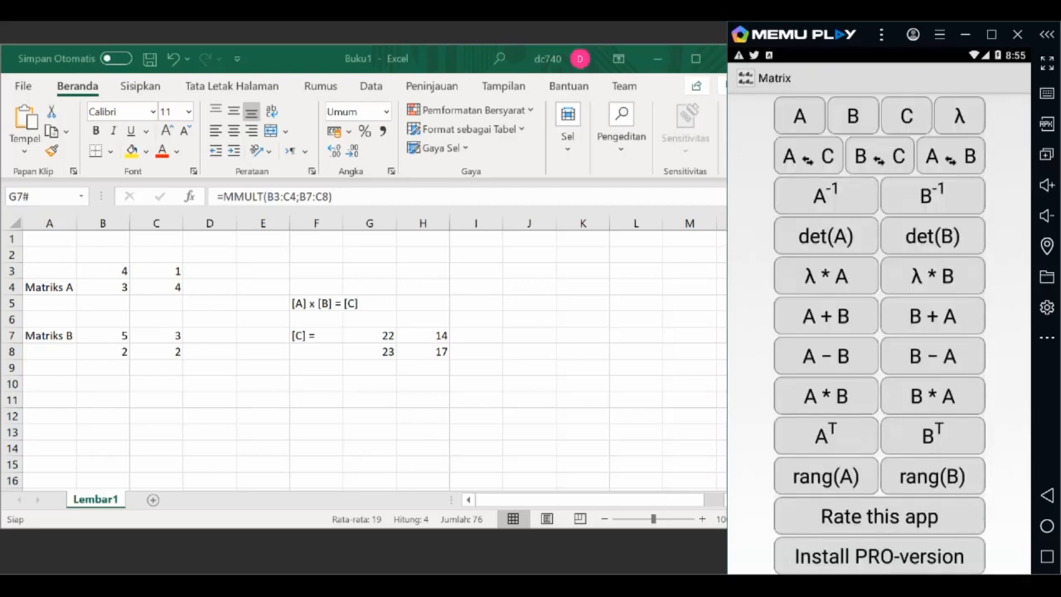
{"action": "scroll", "coordinate": [880, 332], "scroll_direction": "down", "scroll_amount": 2}
{"action": "scroll", "coordinate": [880, 332], "scroll_direction": "up", "scroll_amount": 2}
Step: Enter trial values for the first row of the 8x8 matrix A and the start of its second row, and discard them
{"action": "left_click", "coordinate": [800, 116]}
{"action": "left_click", "coordinate": [749, 237]}
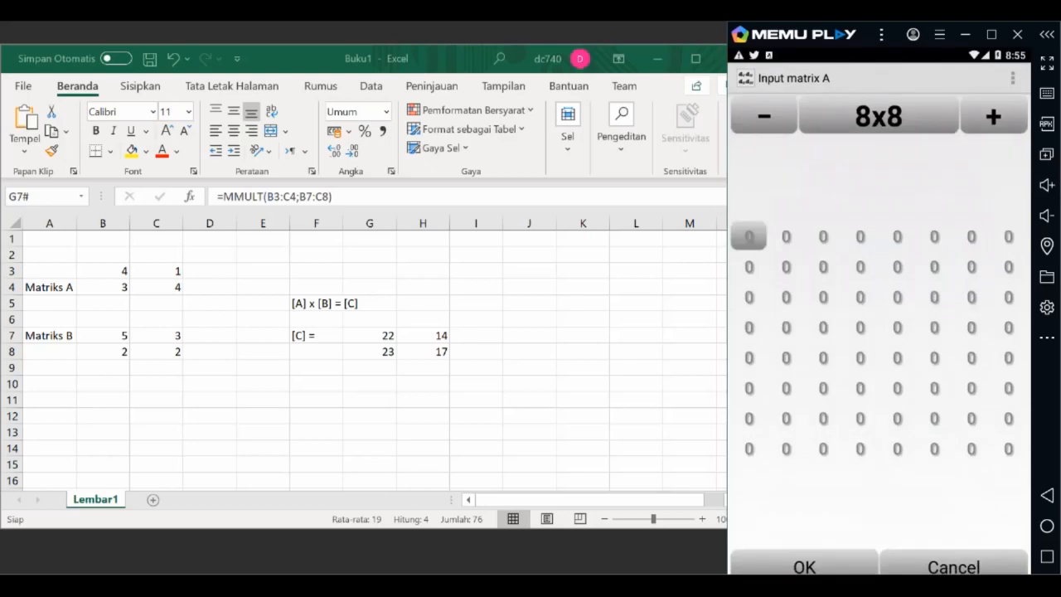
{"action": "left_click", "coordinate": [786, 324]}
{"action": "left_click", "coordinate": [964, 288]}
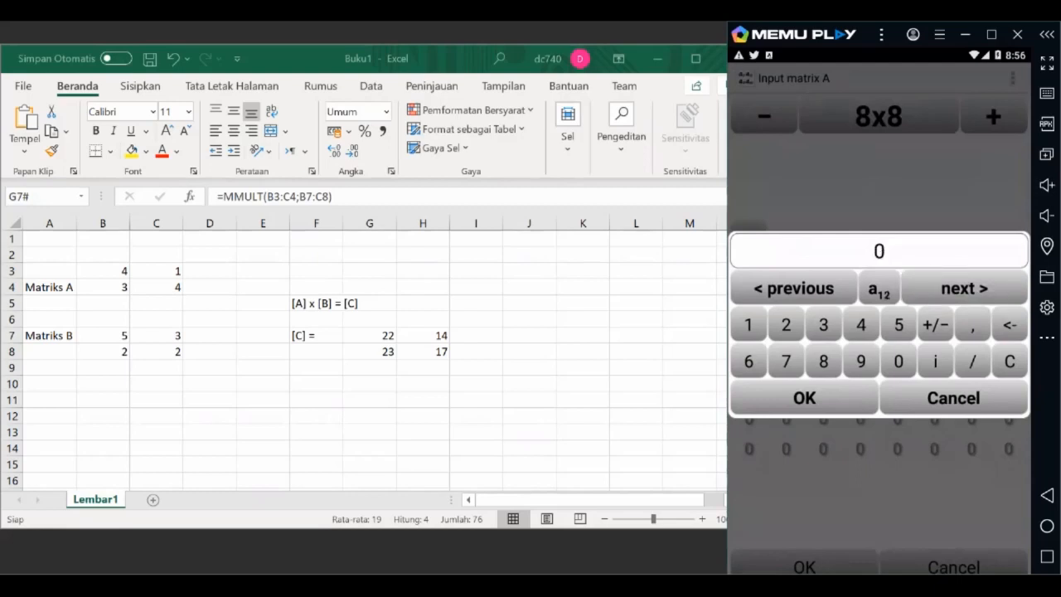
{"action": "left_click", "coordinate": [861, 324]}
{"action": "left_click", "coordinate": [964, 287]}
{"action": "left_click", "coordinate": [823, 324]}
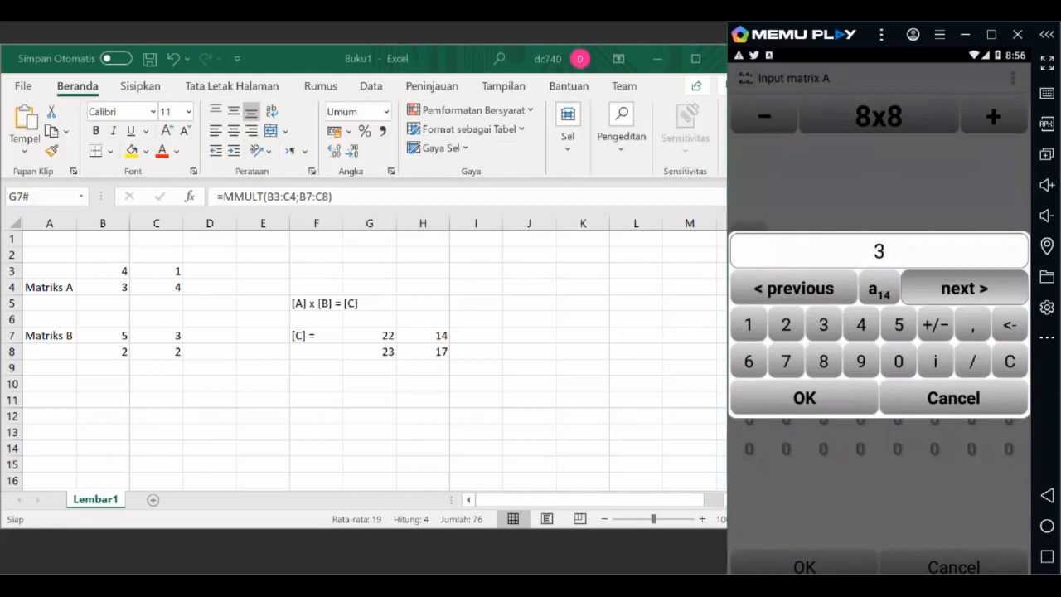
{"action": "left_click", "coordinate": [786, 324]}
{"action": "left_click", "coordinate": [964, 288]}
{"action": "left_click", "coordinate": [786, 324]}
{"action": "left_click", "coordinate": [965, 288]}
{"action": "left_click", "coordinate": [747, 324]}
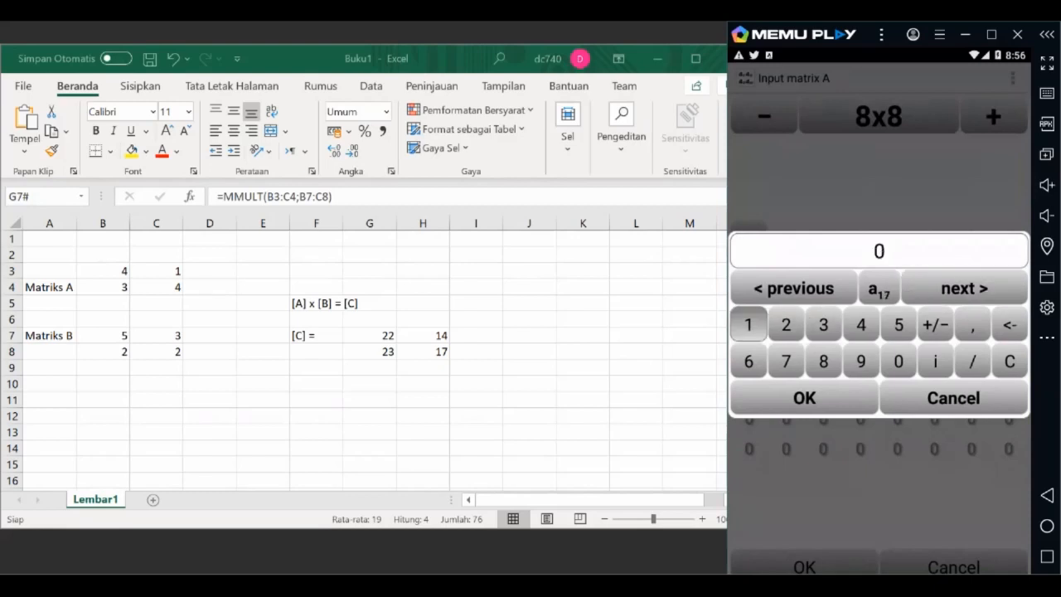
{"action": "left_click", "coordinate": [965, 288]}
{"action": "left_click", "coordinate": [860, 324]}
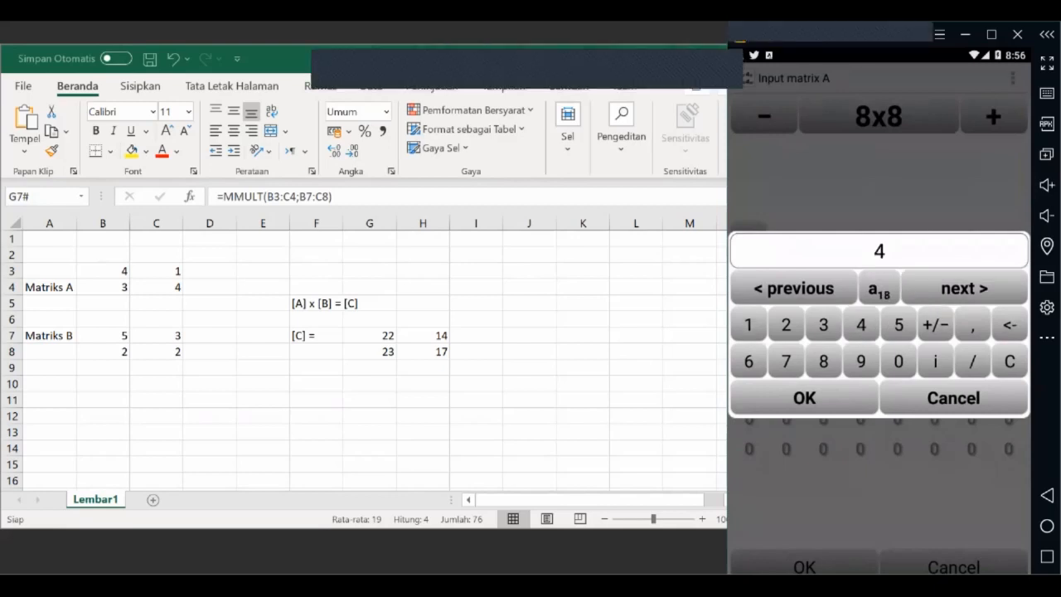
{"action": "left_click", "coordinate": [964, 289]}
{"action": "left_click", "coordinate": [823, 325]}
{"action": "left_click", "coordinate": [861, 324]}
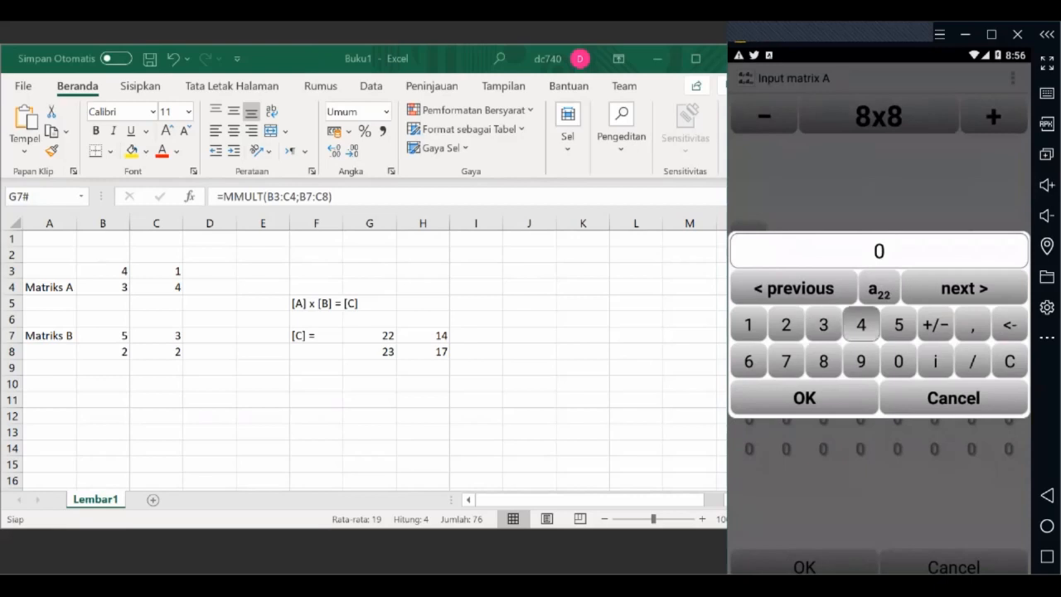
{"action": "left_click", "coordinate": [954, 397]}
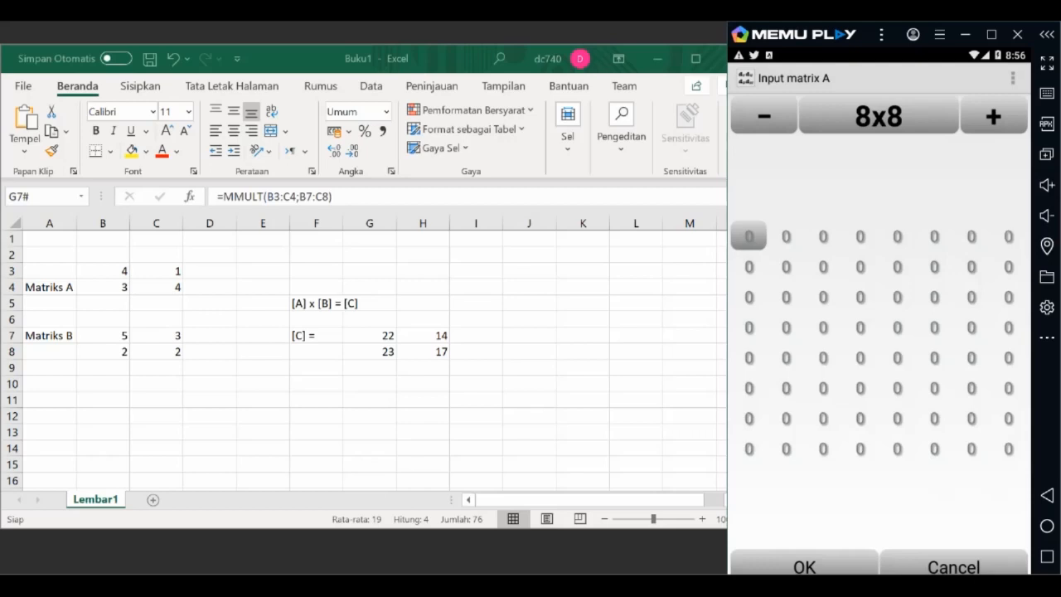
{"action": "left_click", "coordinate": [953, 566]}
Step: Enlarge matrix B to 8x8 in its input screen, and return to look over the available matrix operations
{"action": "left_click", "coordinate": [854, 115]}
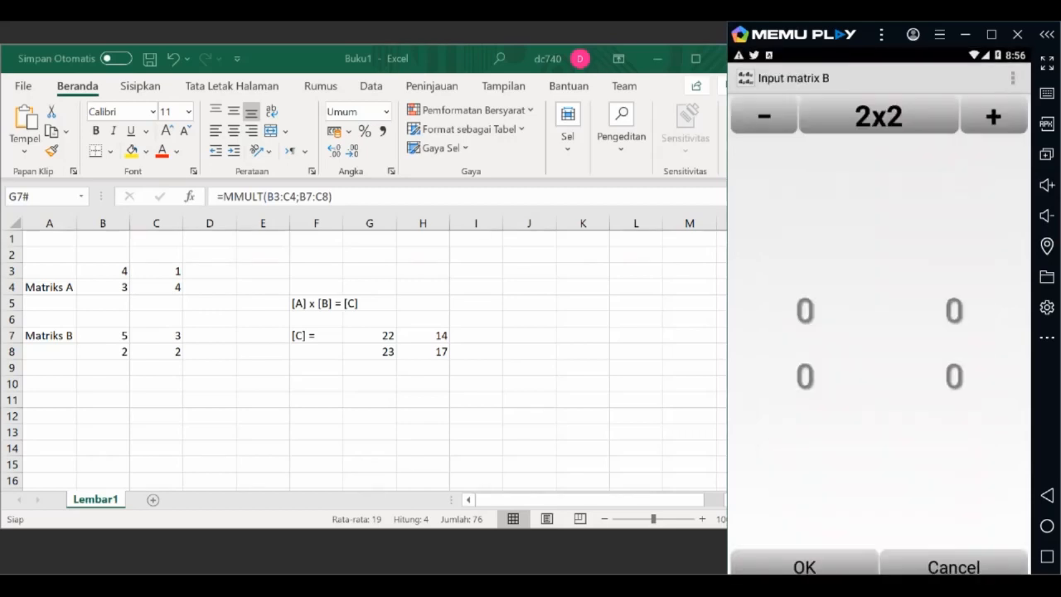
{"action": "left_click", "coordinate": [993, 116]}
{"action": "left_click", "coordinate": [993, 116]}
{"action": "left_click", "coordinate": [993, 116]}
{"action": "left_click", "coordinate": [993, 116]}
{"action": "left_click", "coordinate": [993, 116]}
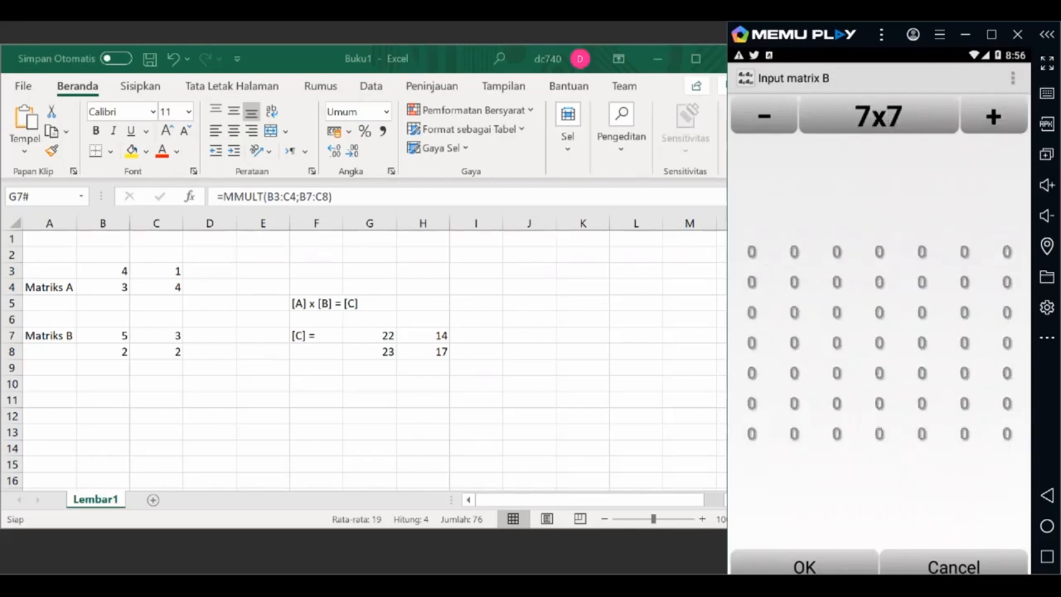
{"action": "left_click", "coordinate": [993, 116]}
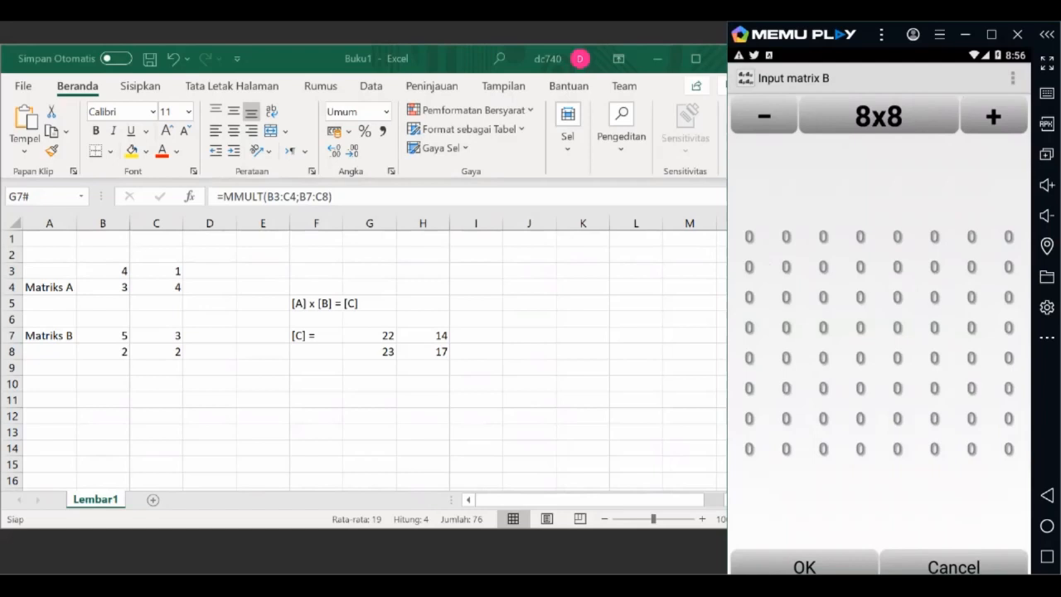
{"action": "left_click", "coordinate": [953, 566]}
{"action": "scroll", "coordinate": [880, 335], "scroll_direction": "down", "scroll_amount": 2}
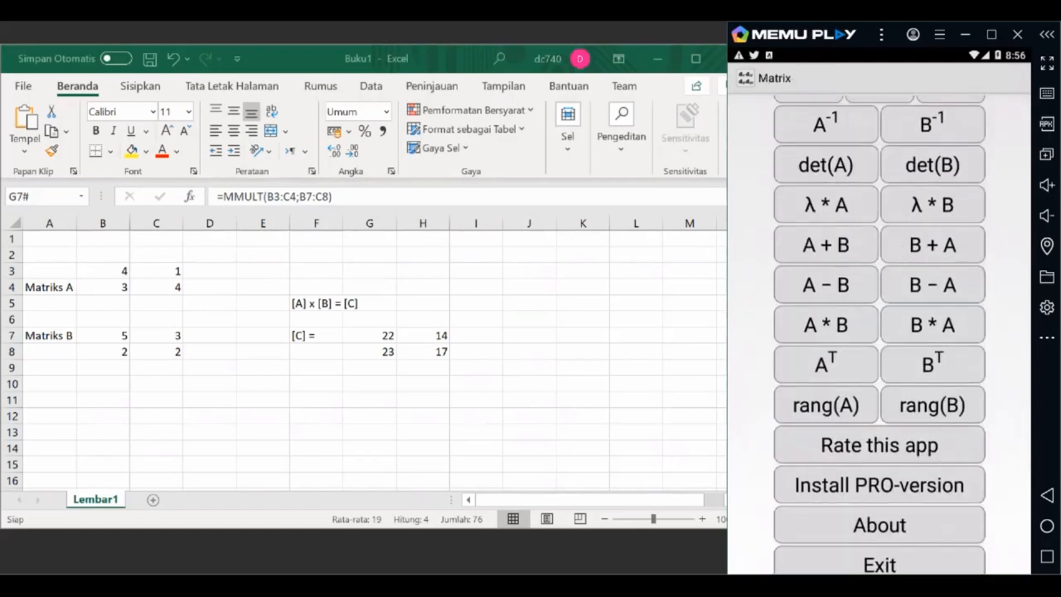
{"action": "scroll", "coordinate": [880, 334], "scroll_direction": "up", "scroll_amount": 2}
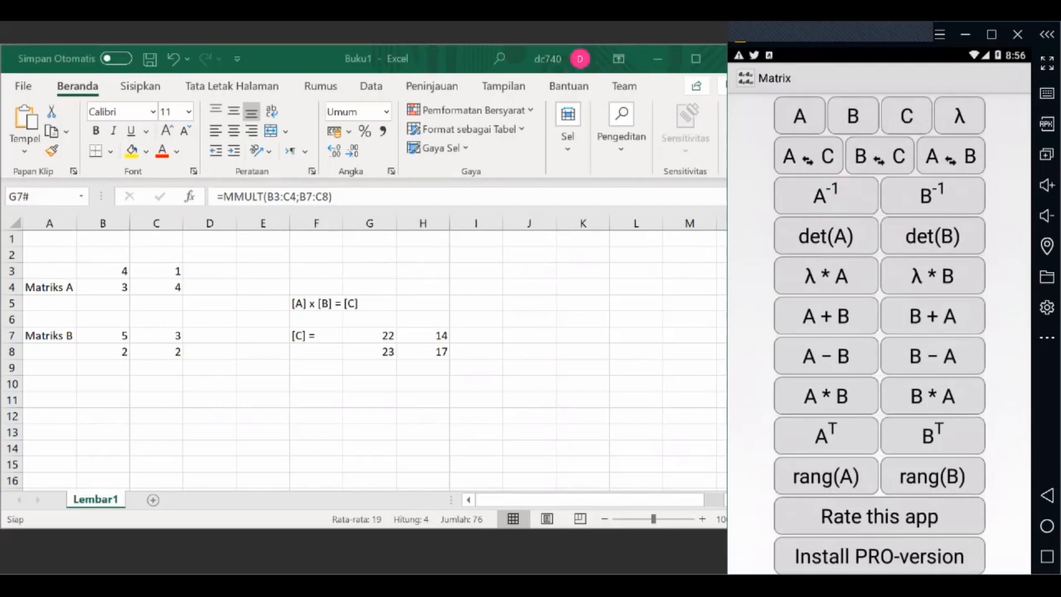
Step: Switch to Excel and clear the MMULT product formula from cell G7
{"action": "left_click", "coordinate": [370, 271]}
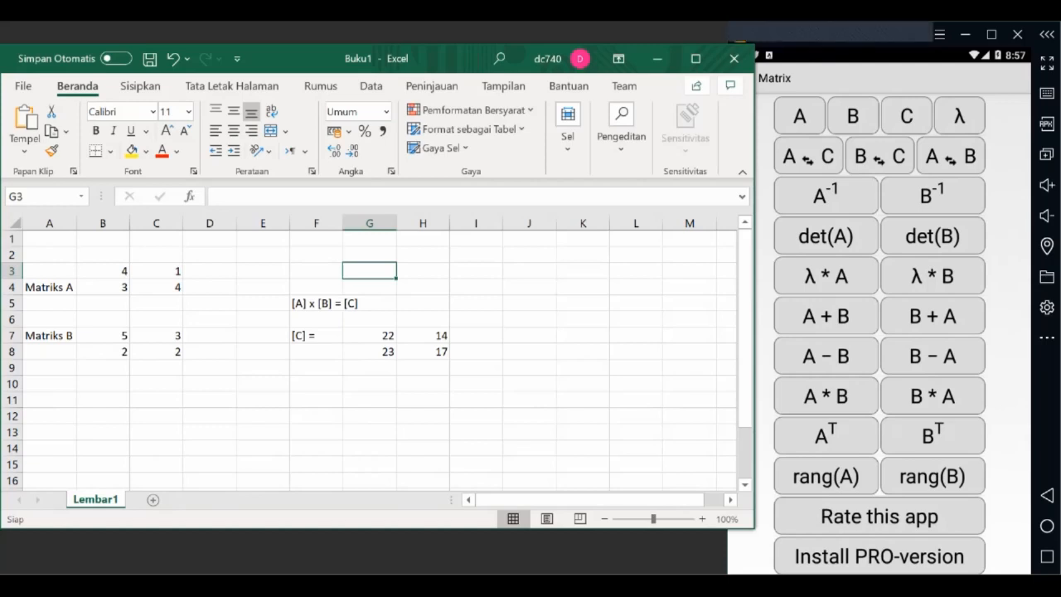
{"action": "left_click", "coordinate": [370, 336]}
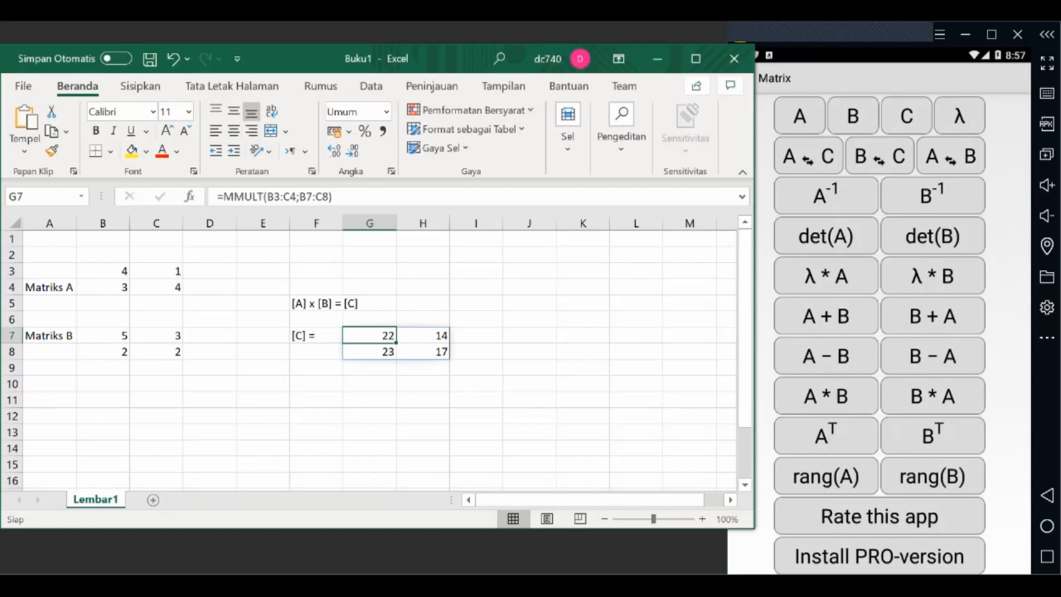
{"action": "key", "text": "Delete"}
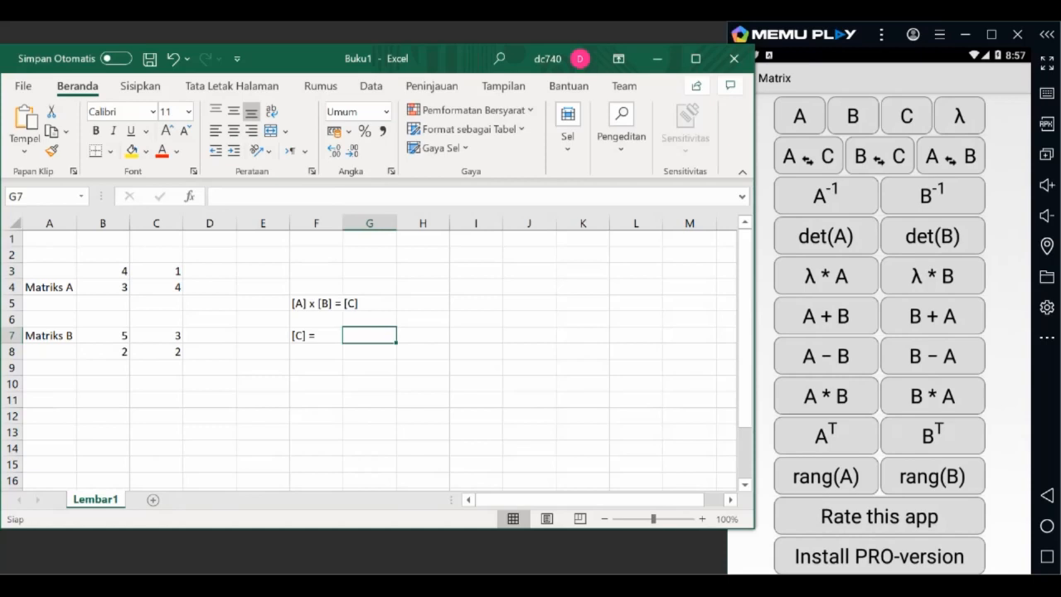
{"action": "left_click", "coordinate": [316, 384]}
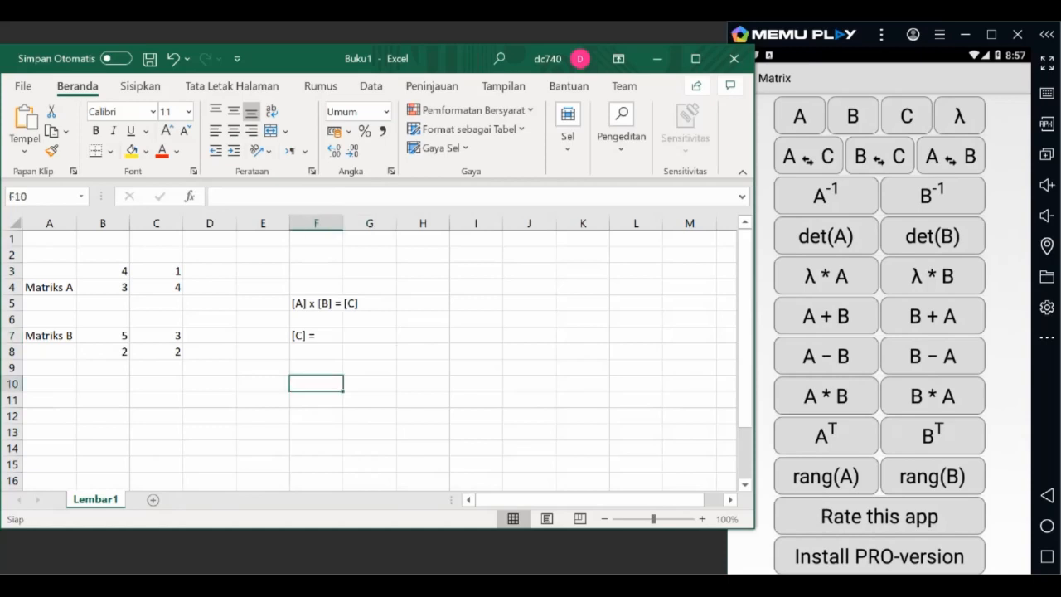
Step: Enter the label "Determinan" in cell F10 and the label "Invers" in cell J5
{"action": "type", "text": "Determi"}
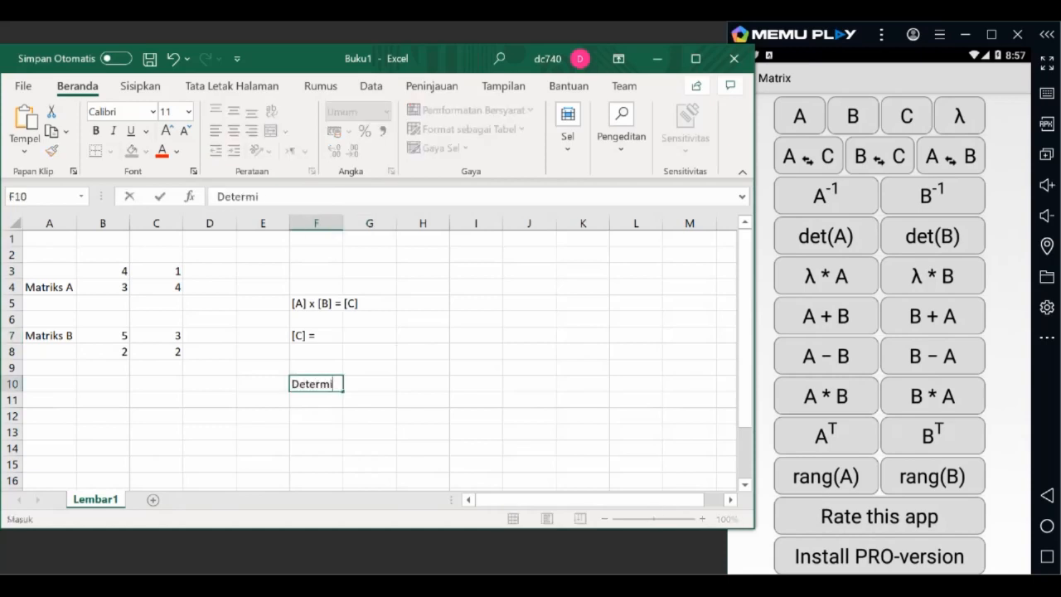
{"action": "type", "text": "nan"}
{"action": "left_click", "coordinate": [316, 464]}
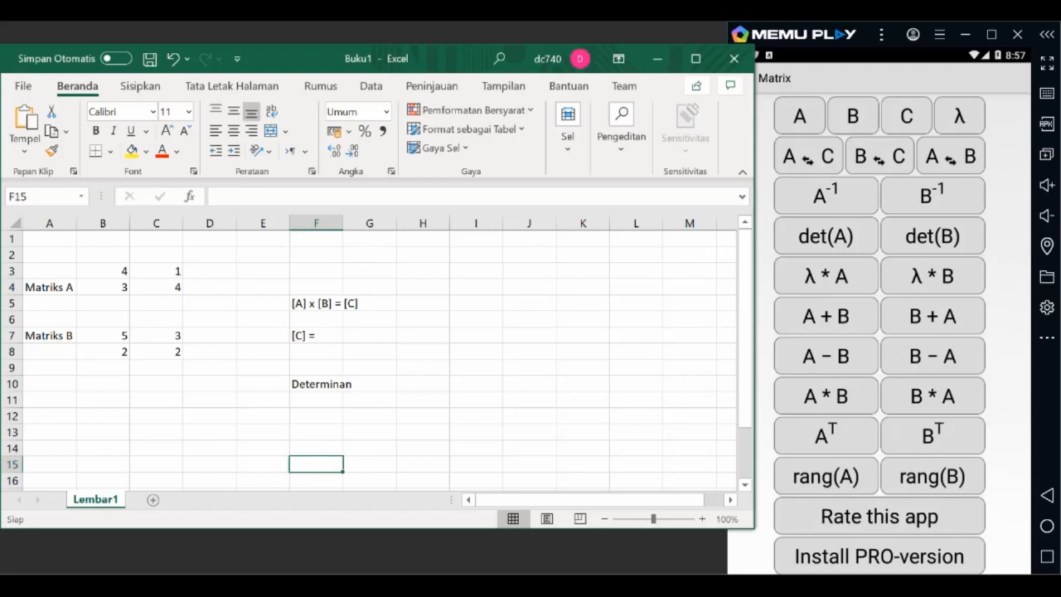
{"action": "left_click", "coordinate": [529, 304]}
{"action": "type", "text": "Invers"}
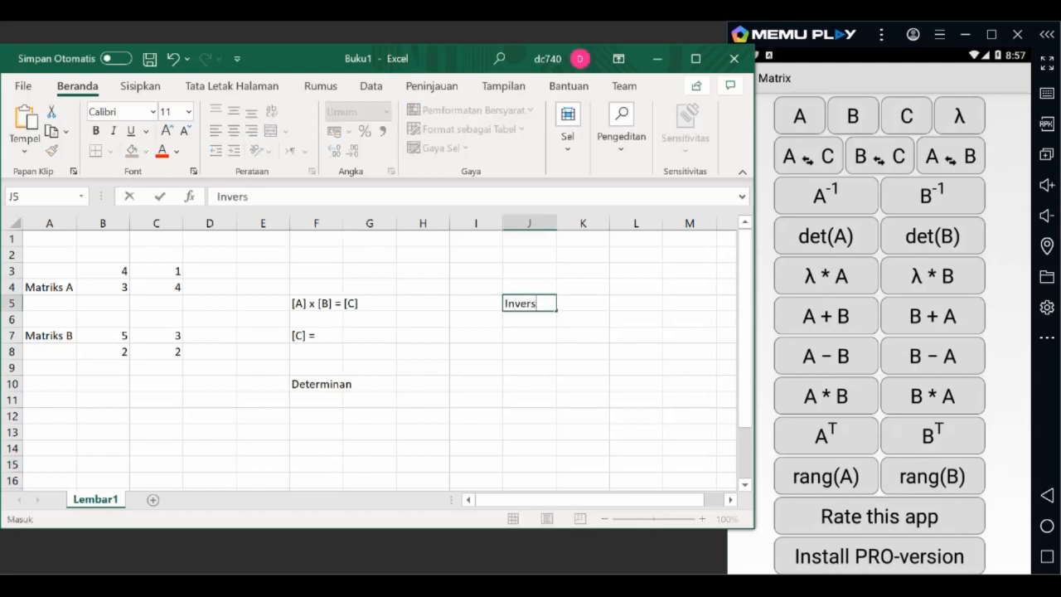
{"action": "key", "text": "Return"}
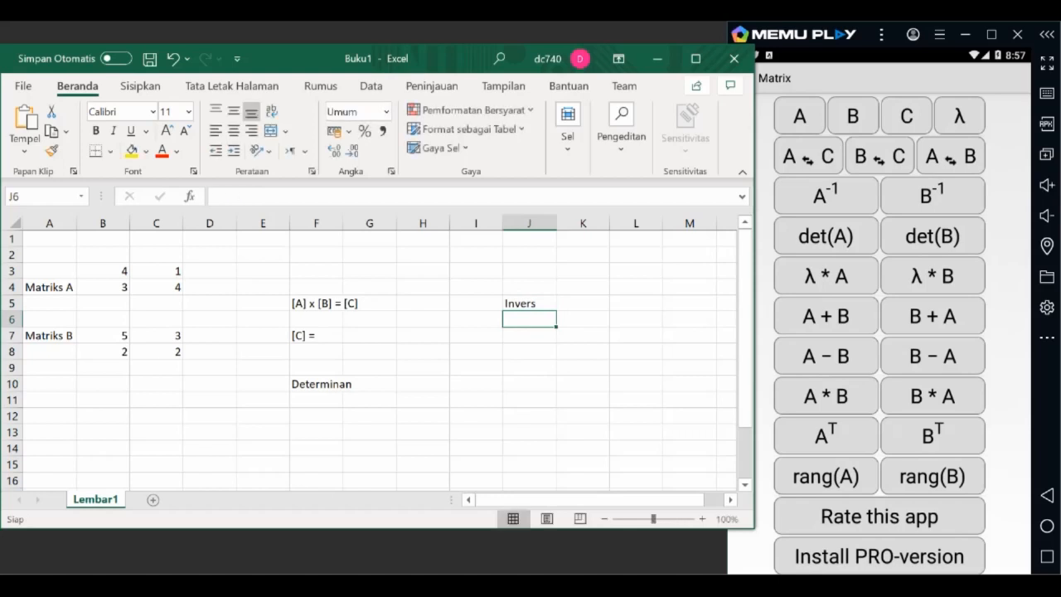
Step: Append an equals sign to the labels in J5 and F10 so they read "Invers =" and "Determinan="
{"action": "left_click", "coordinate": [529, 303]}
{"action": "type", "text": "="}
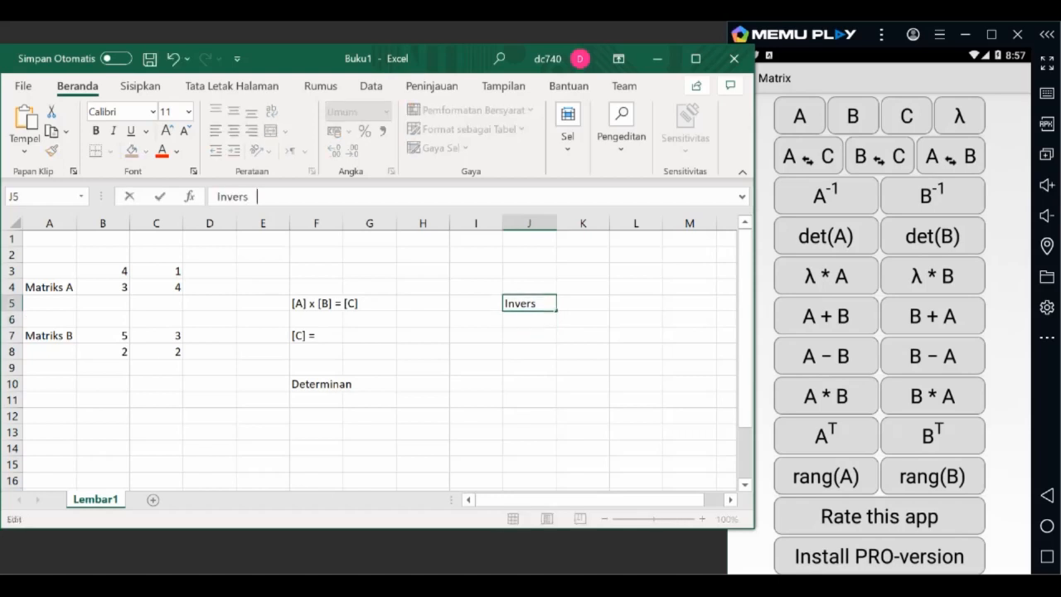
{"action": "key", "text": "Return"}
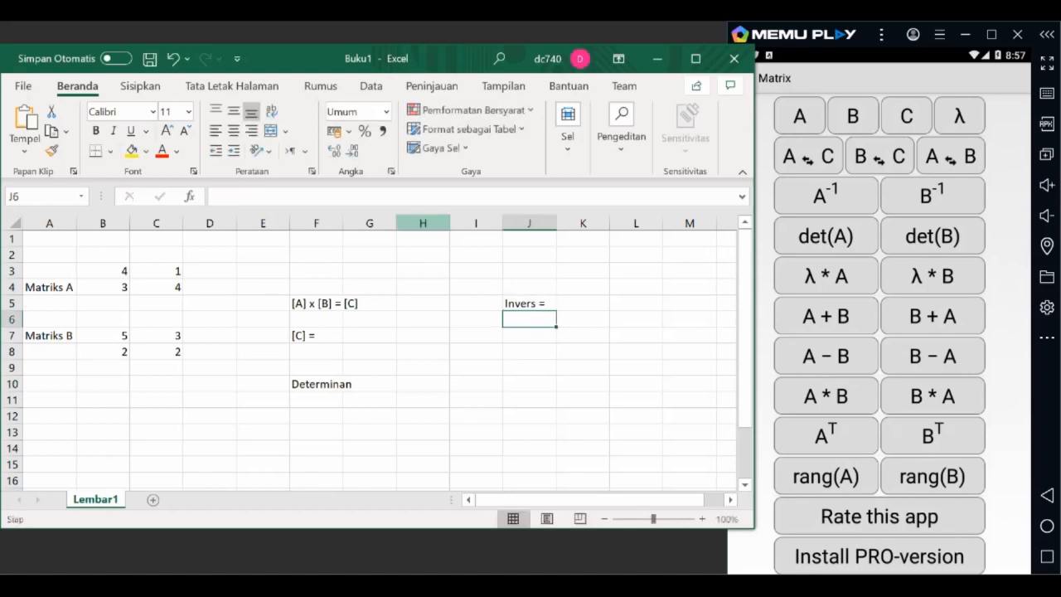
{"action": "left_click", "coordinate": [316, 384]}
{"action": "left_click", "coordinate": [286, 197]}
{"action": "type", "text": "="}
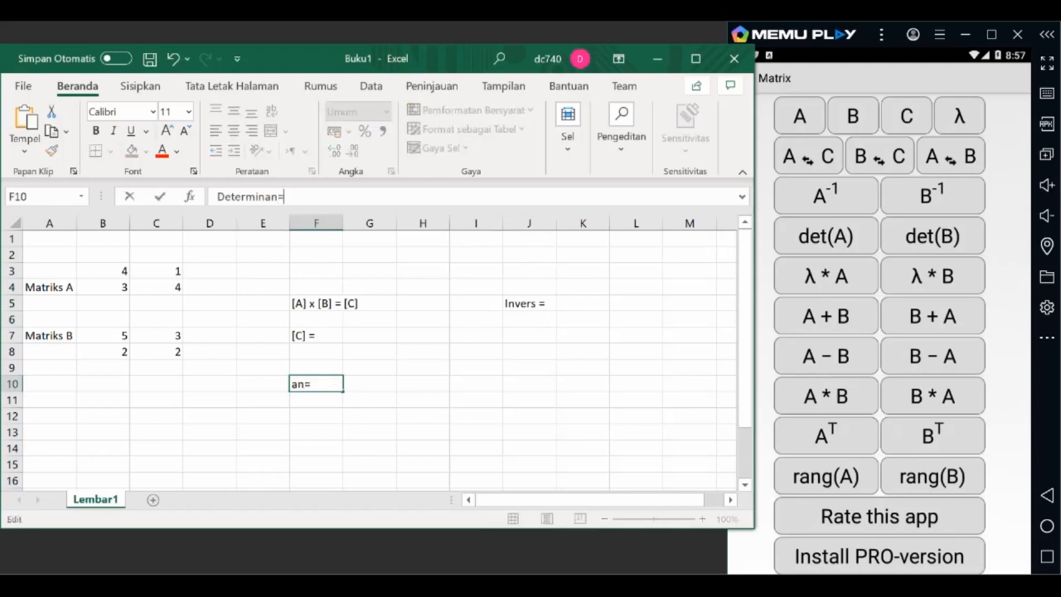
{"action": "key", "text": "Return"}
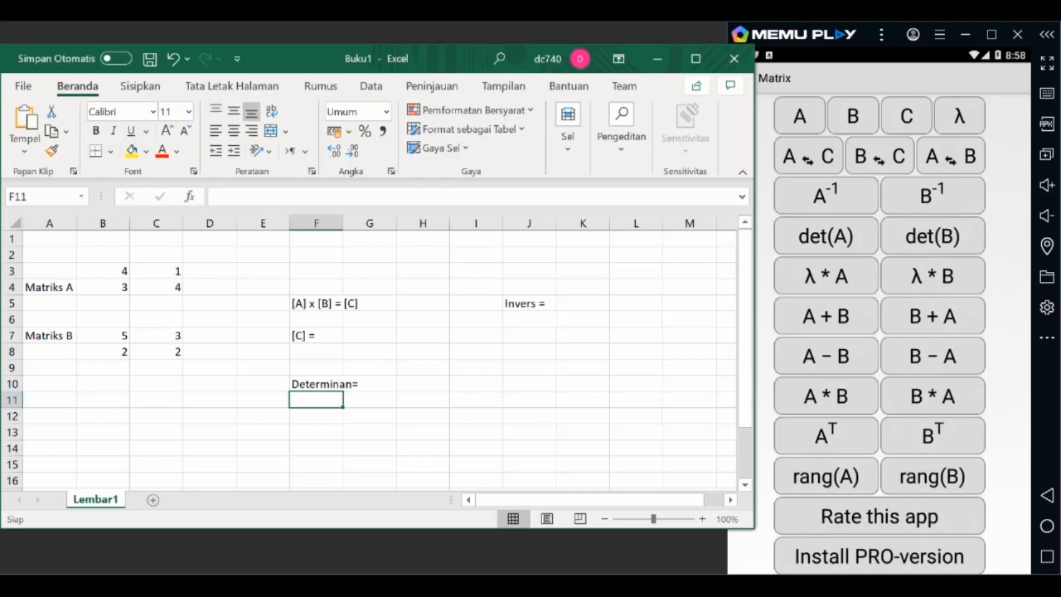
Step: Multiply matrices A and B in cell G7 with the formula =MMULT(B3:C4;B7:C8)
{"action": "left_click", "coordinate": [370, 335]}
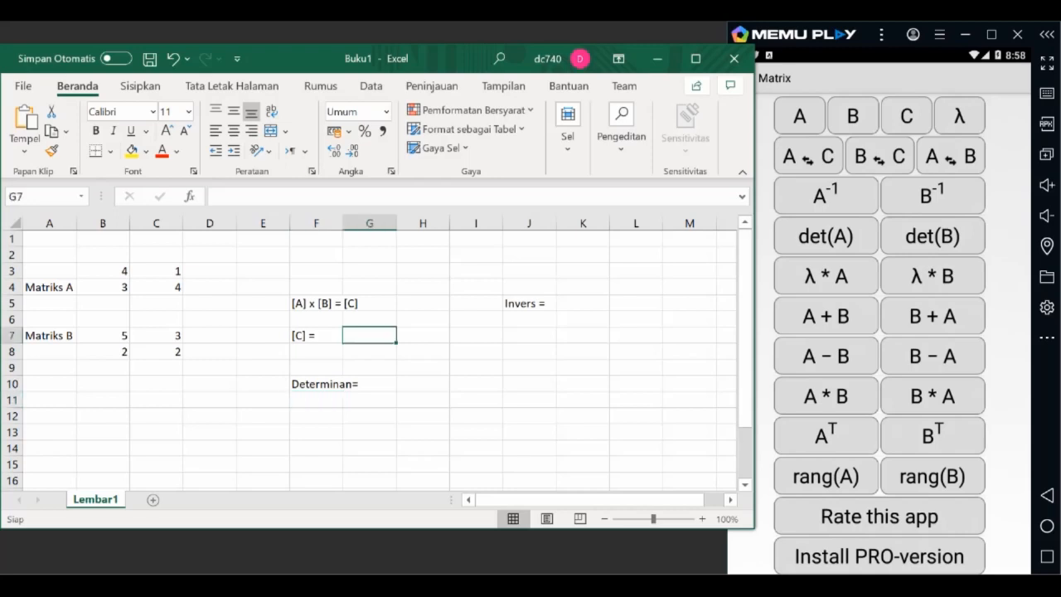
{"action": "type", "text": "="}
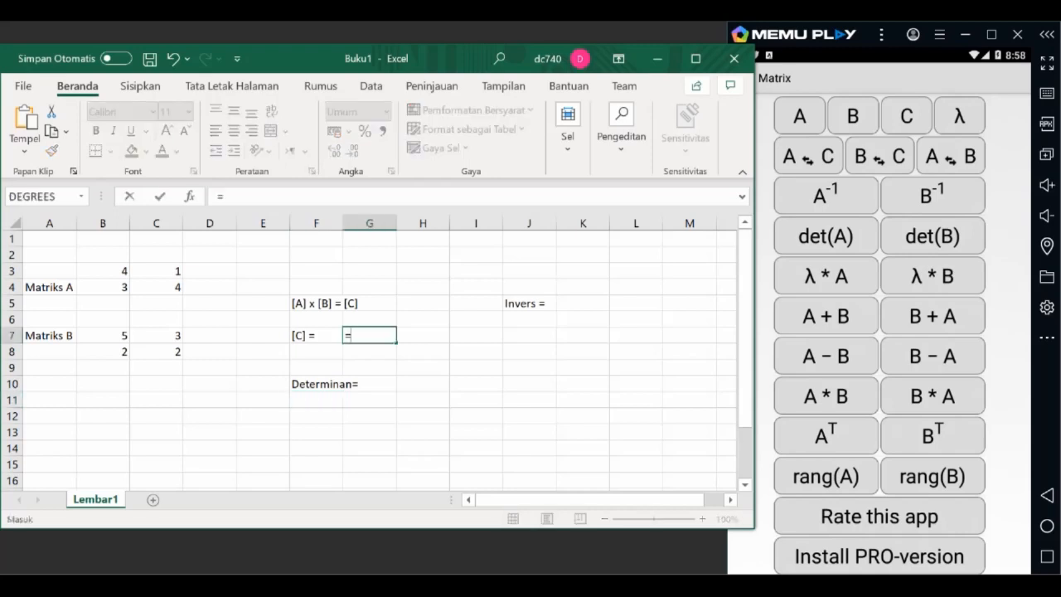
{"action": "type", "text": "m"}
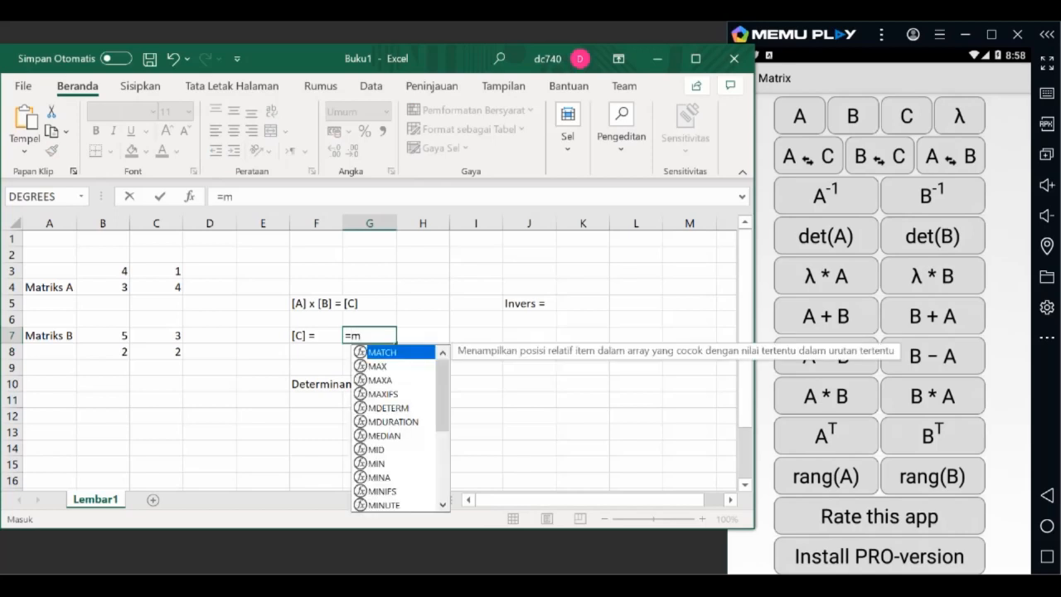
{"action": "type", "text": "m"}
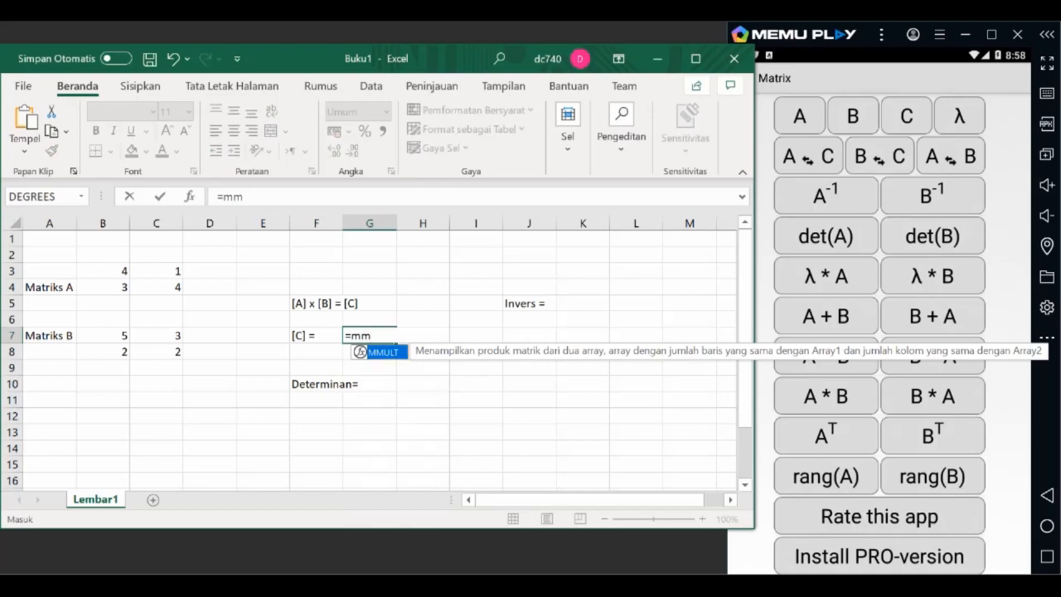
{"action": "key", "text": "Tab"}
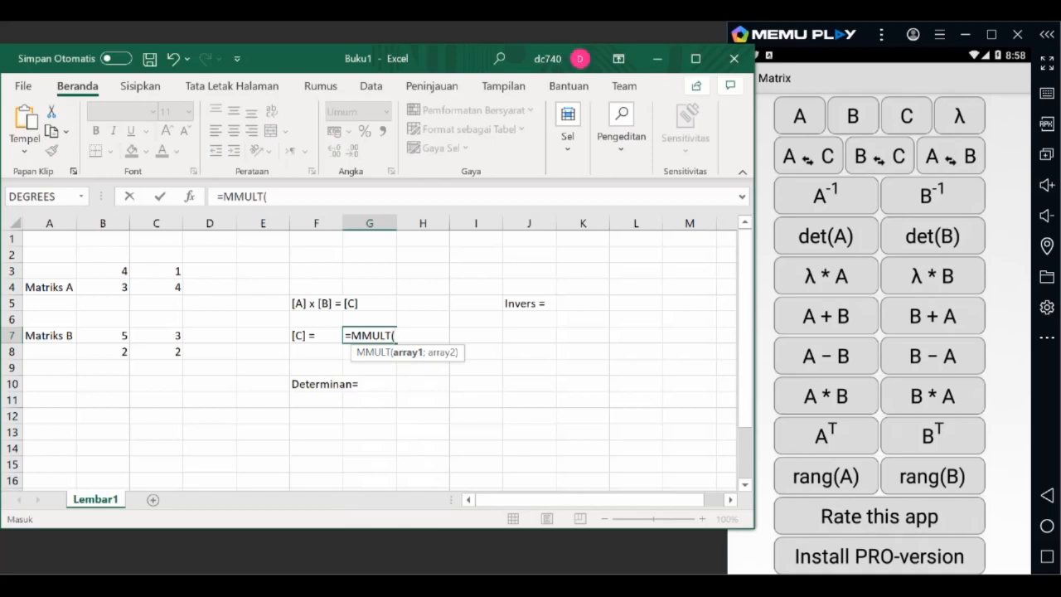
{"action": "left_click", "coordinate": [103, 271]}
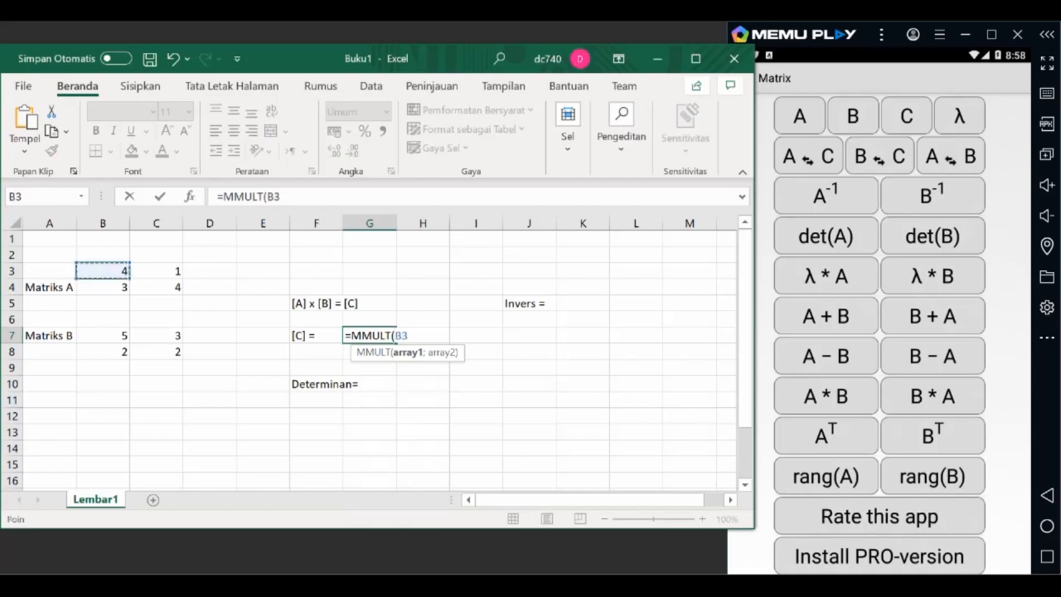
{"action": "left_click_drag", "start_coordinate": [103, 271], "coordinate": [170, 287]}
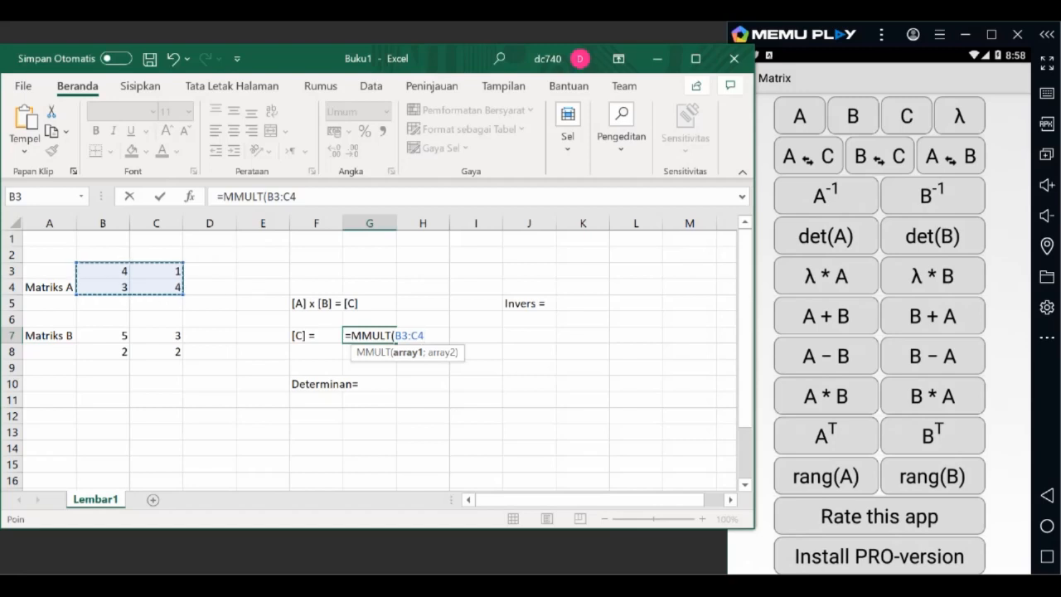
{"action": "type", "text": ";"}
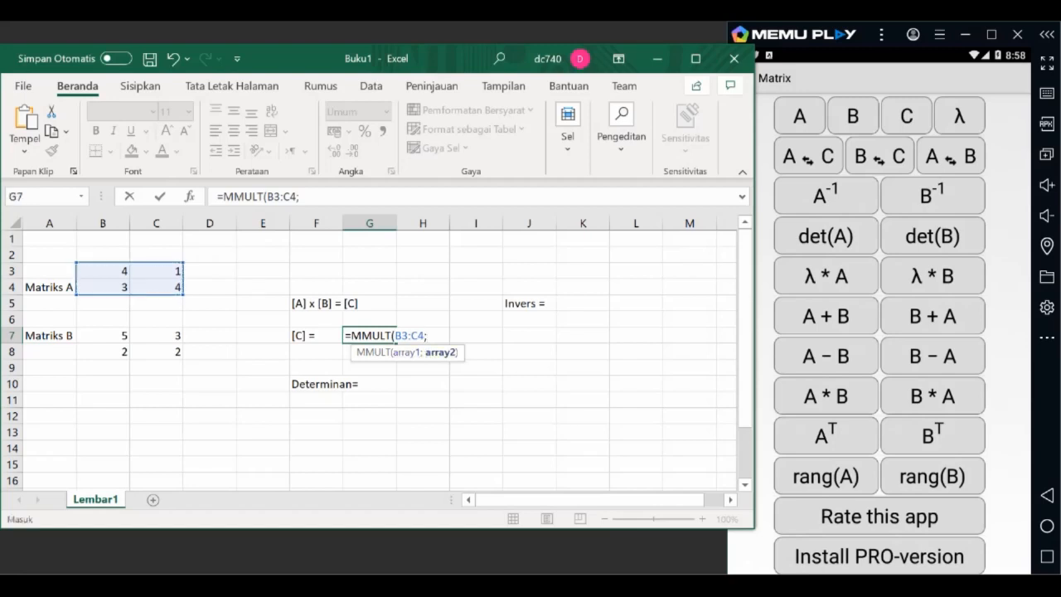
{"action": "left_click", "coordinate": [103, 335]}
{"action": "left_click_drag", "start_coordinate": [103, 336], "coordinate": [156, 351]}
{"action": "type", "text": ")"}
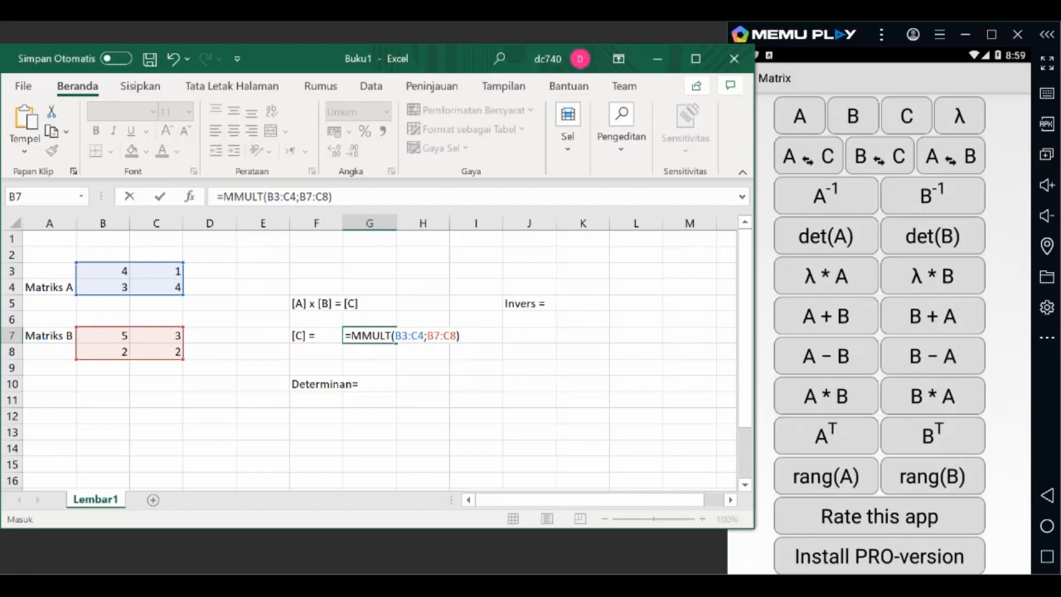
{"action": "key", "text": "Return"}
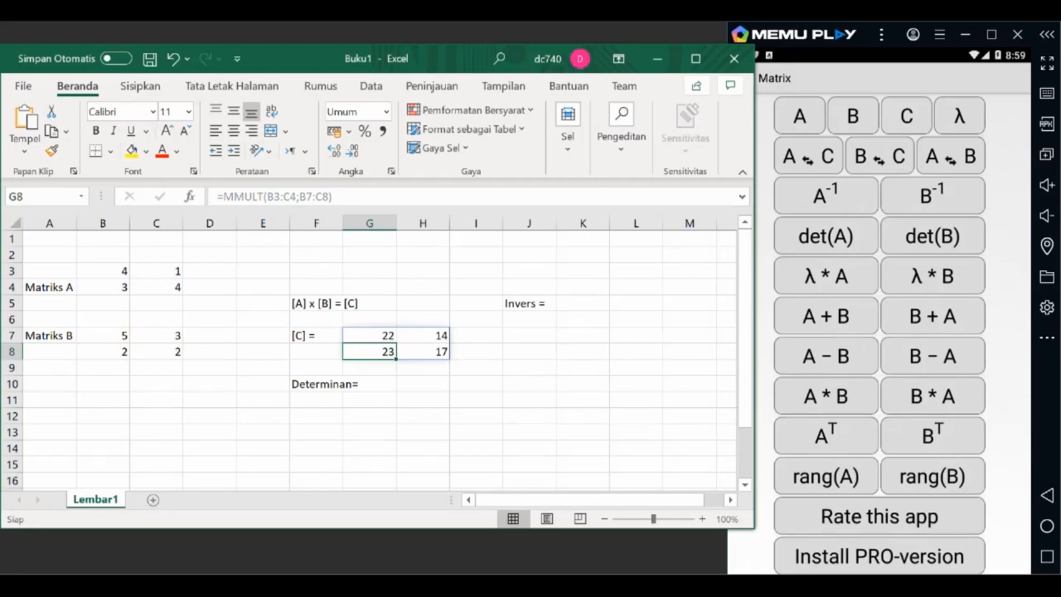
{"action": "left_click", "coordinate": [370, 336]}
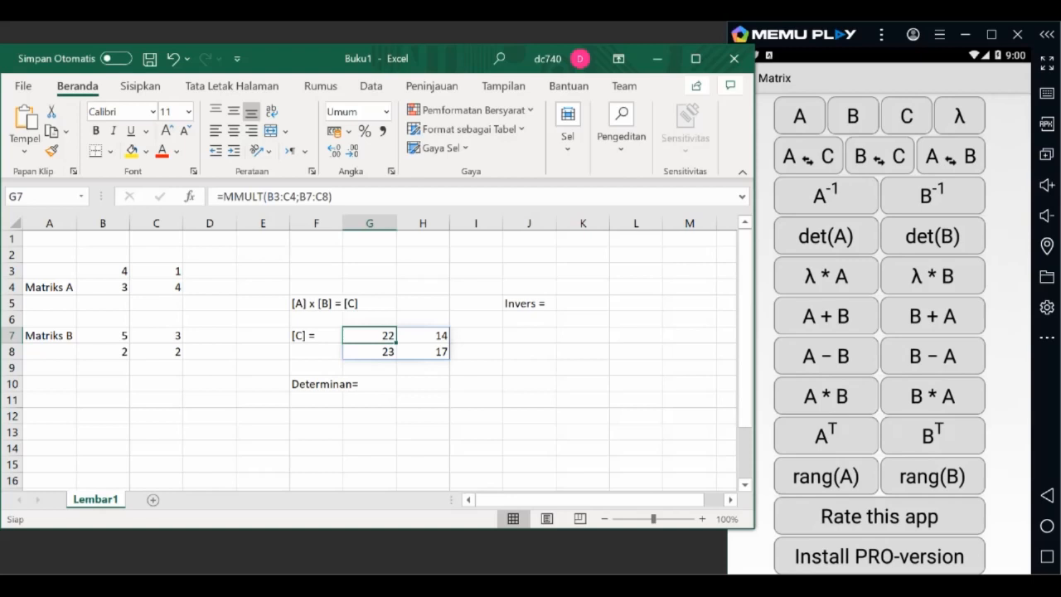
Step: Enter the example matrix size label "D2x3" in cell F2
{"action": "left_click", "coordinate": [316, 254]}
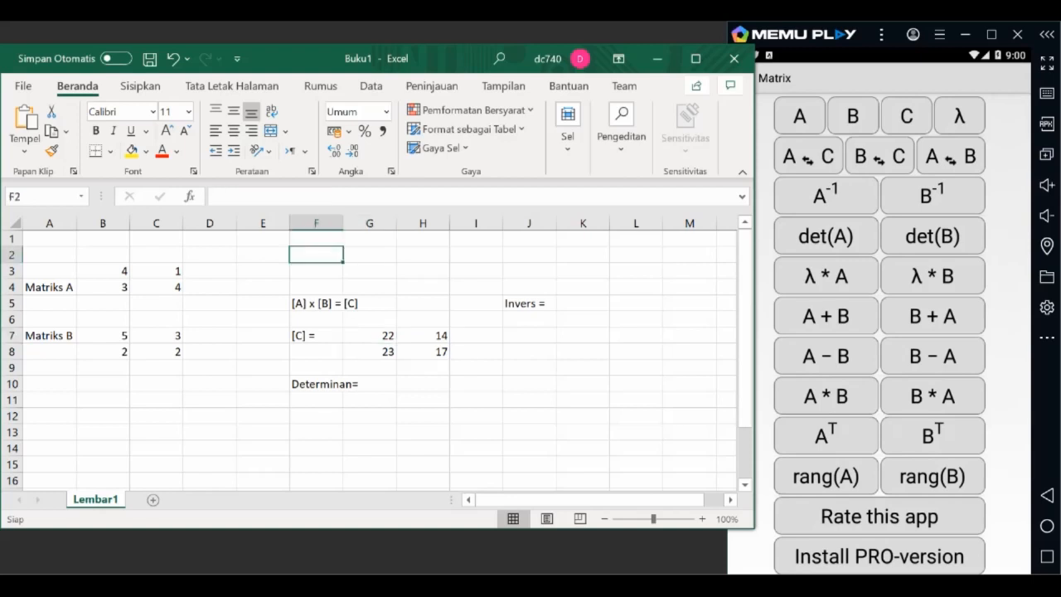
{"action": "type", "text": "D"}
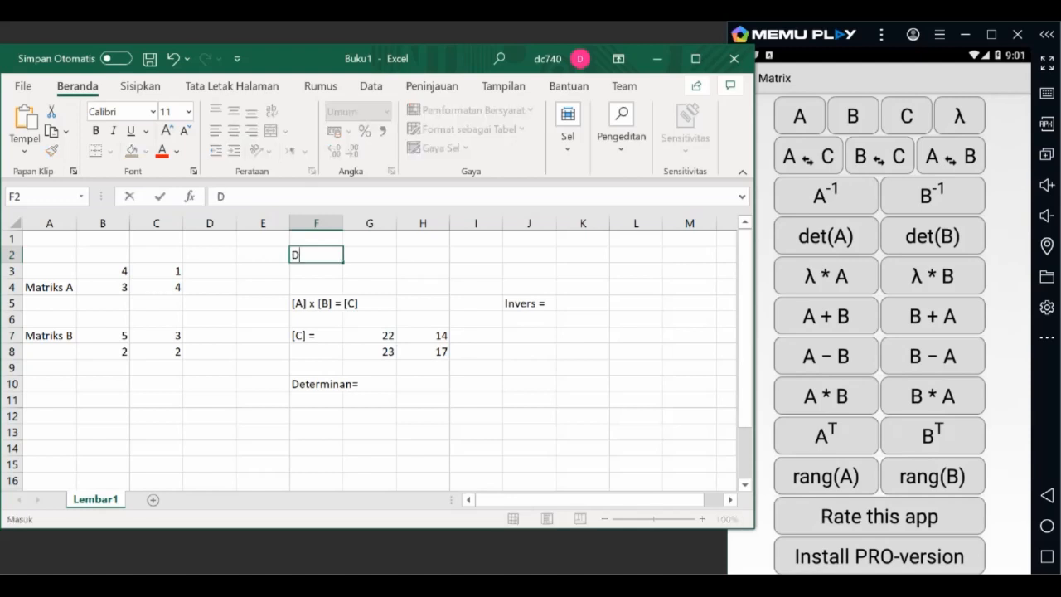
{"action": "type", "text": "2x"}
{"action": "type", "text": "3"}
{"action": "key", "text": "Tab"}
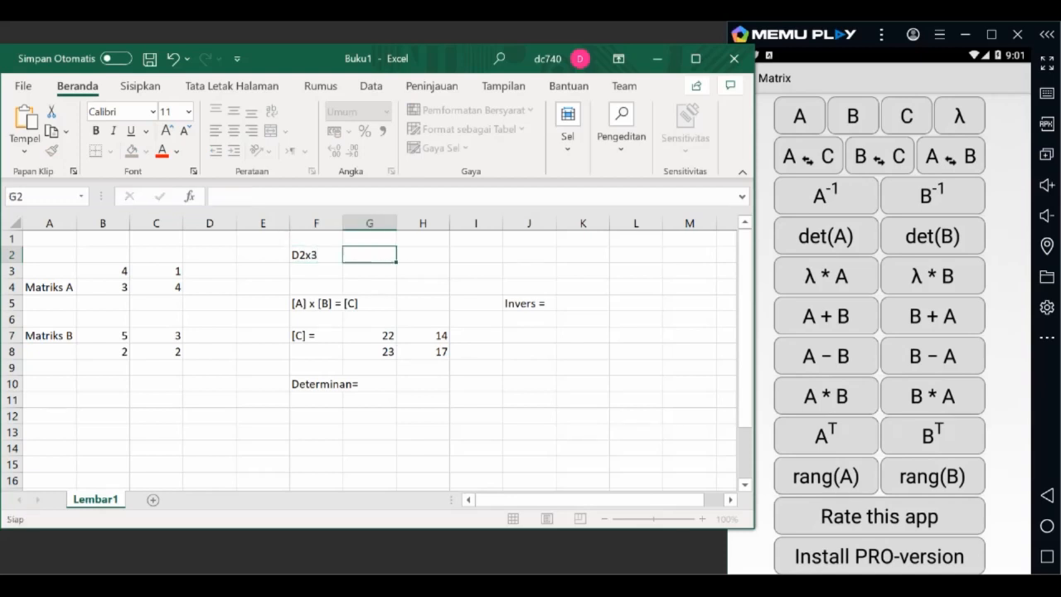
Step: Enter the second example matrix size label "F3x4" in cell G2
{"action": "type", "text": "F3x4"}
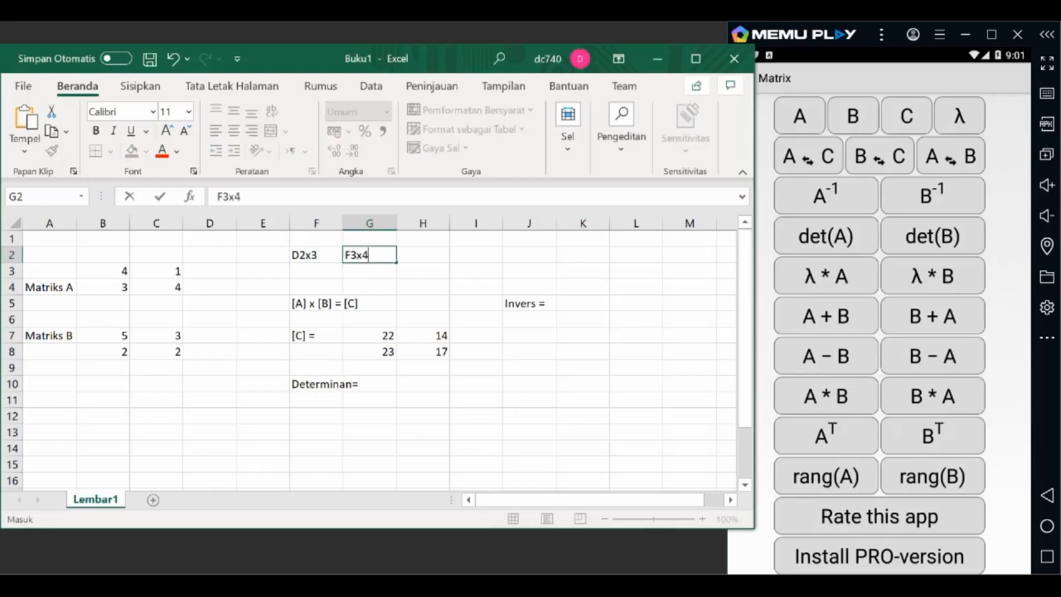
{"action": "key", "text": "Tab"}
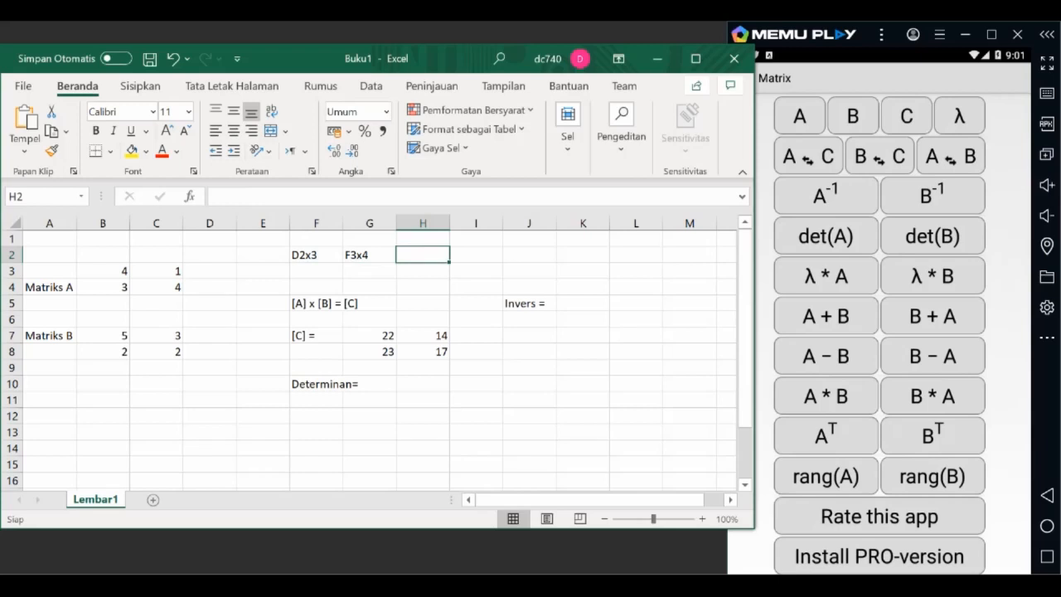
Step: Enter the example product matrix size label "H2x4" in cell H2
{"action": "type", "text": "H"}
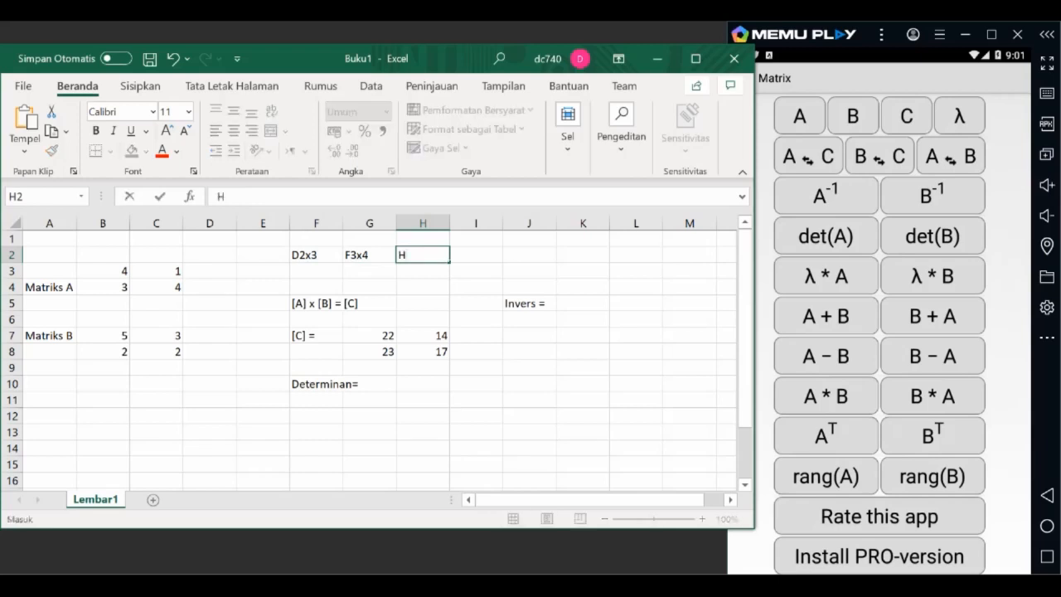
{"action": "type", "text": "2x4"}
{"action": "key", "text": "Tab"}
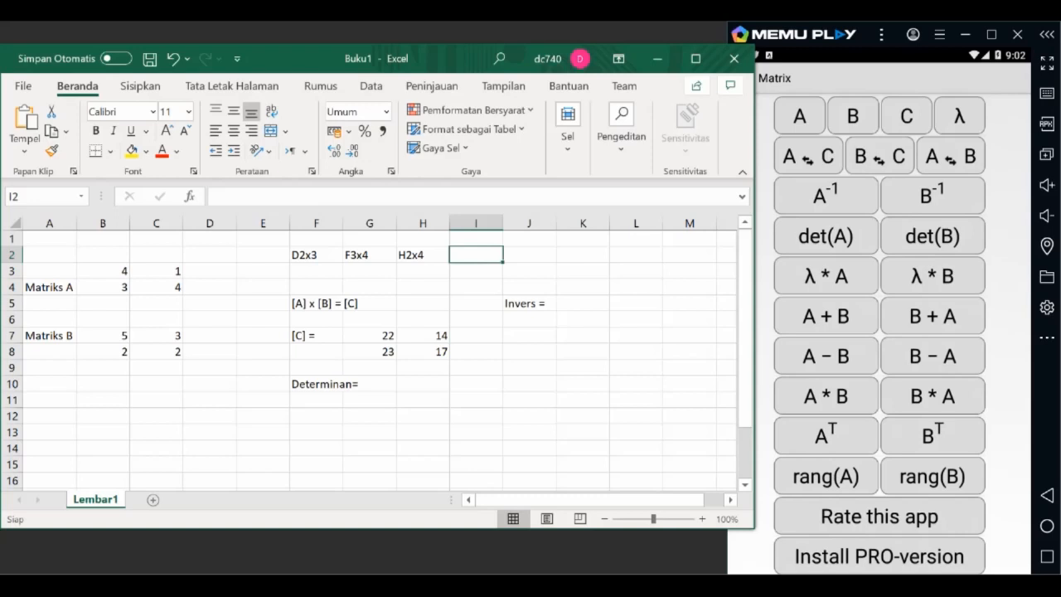
Step: Enter the label "Det [A] =" in cell F11 under the determinant heading
{"action": "left_click", "coordinate": [423, 384]}
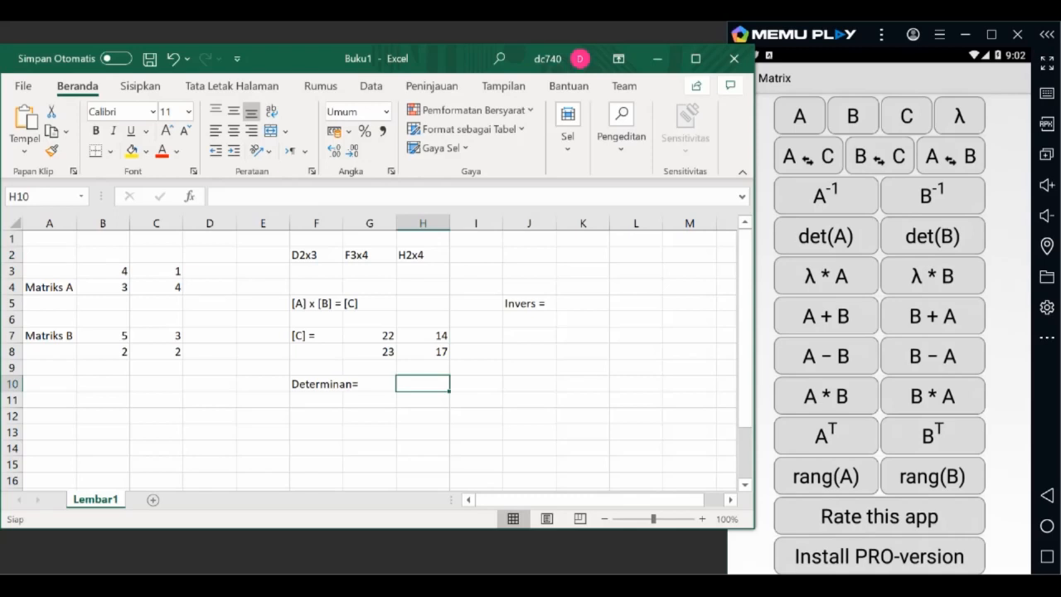
{"action": "left_click", "coordinate": [316, 400]}
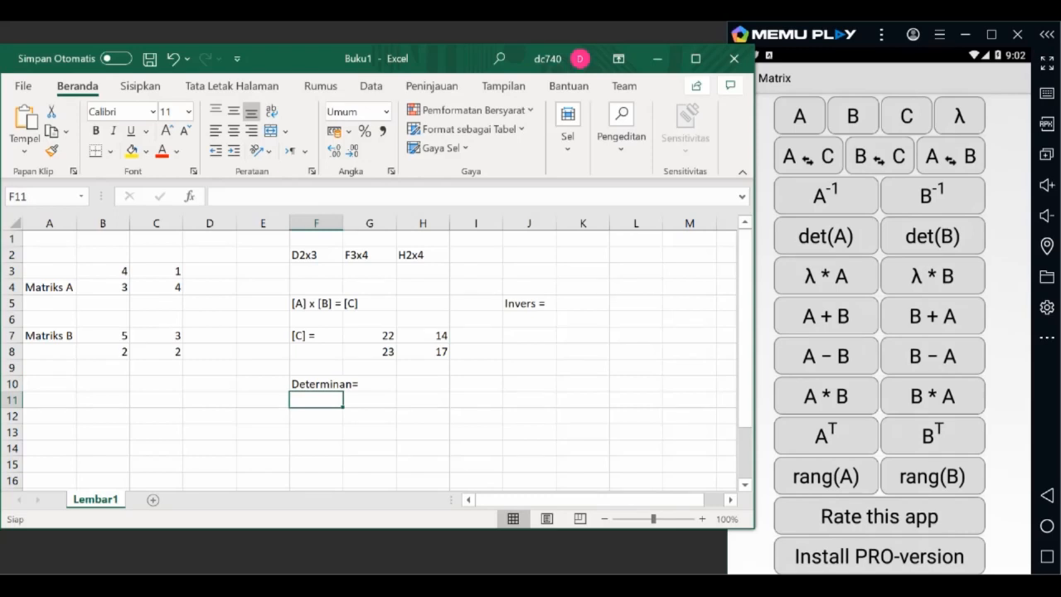
{"action": "type", "text": "Det [A] ="}
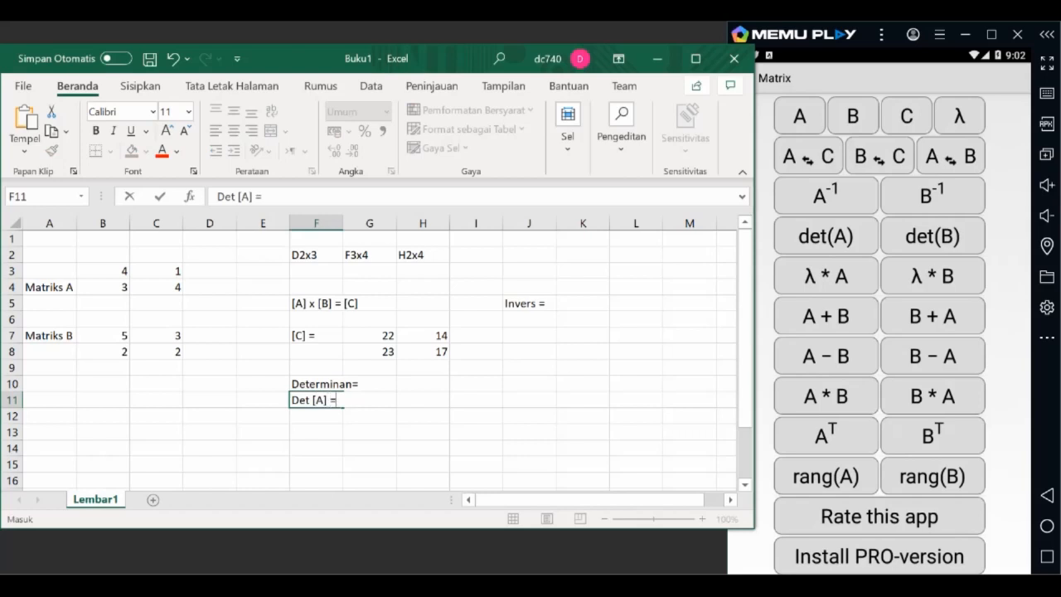
{"action": "key", "text": "Tab"}
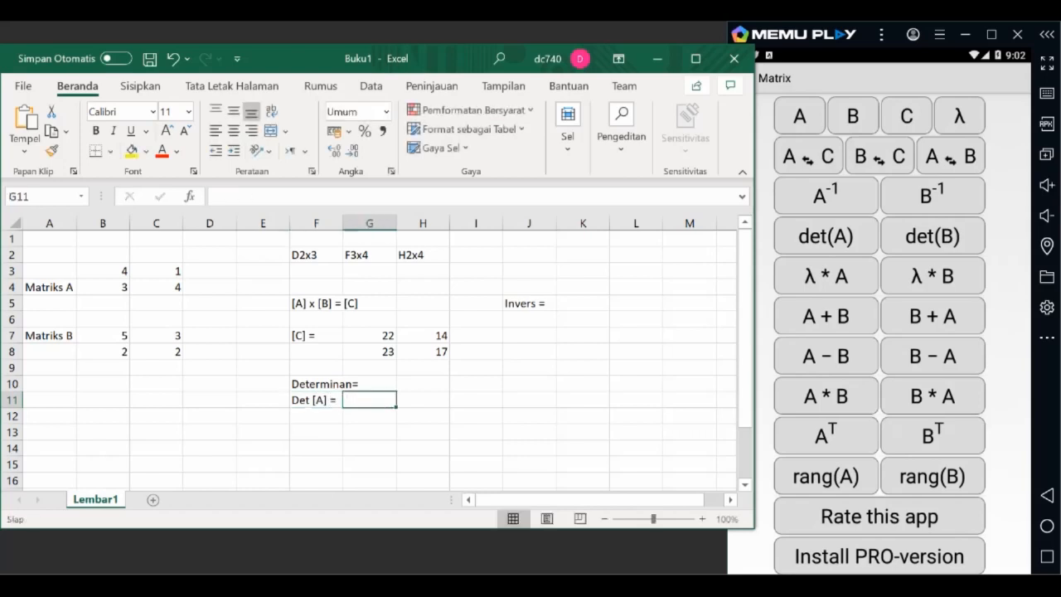
Step: Enter the inverse formula =MINVERSE(B3:C4) for matrix A in cell G11
{"action": "type", "text": "="}
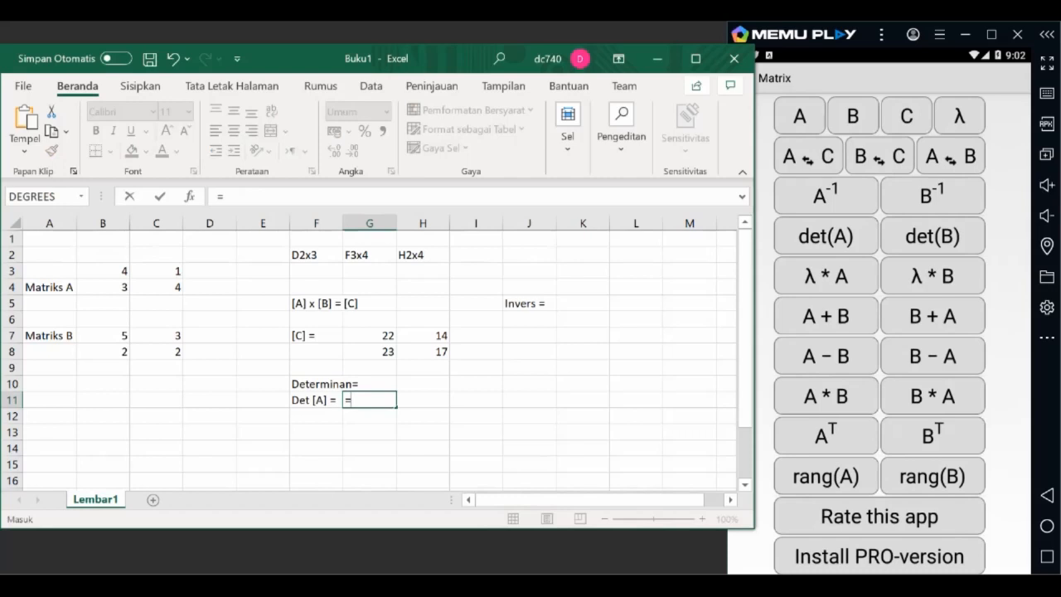
{"action": "type", "text": "m"}
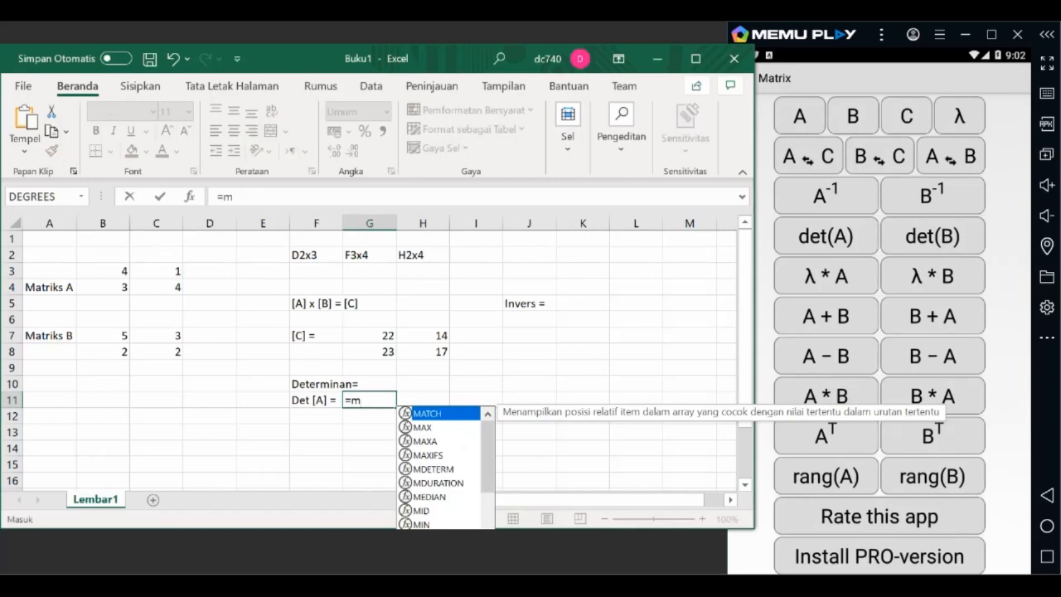
{"action": "scroll", "coordinate": [446, 468], "scroll_direction": "down", "scroll_amount": 2}
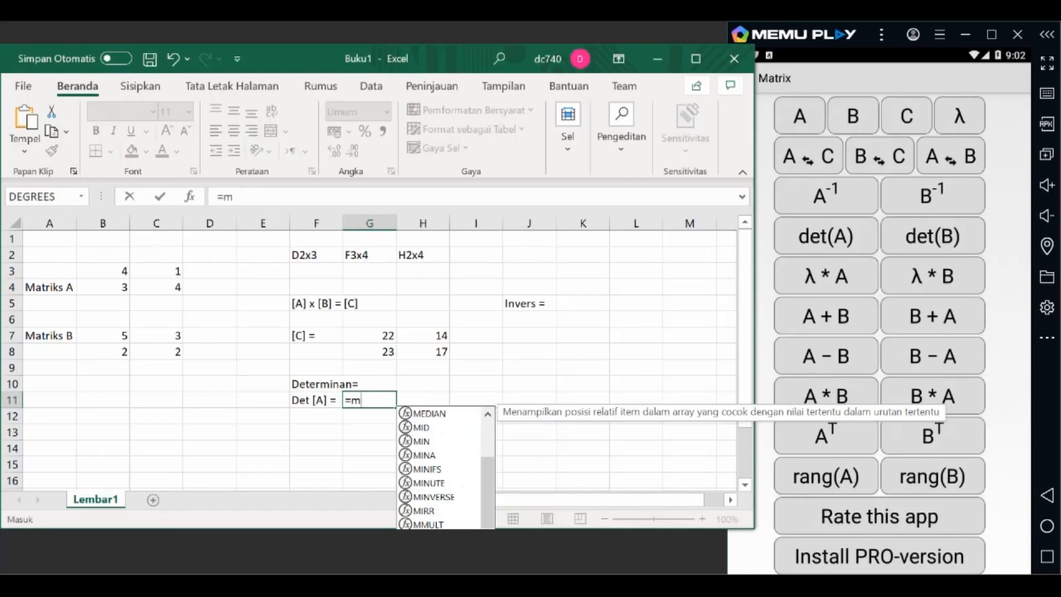
{"action": "left_click", "coordinate": [435, 497]}
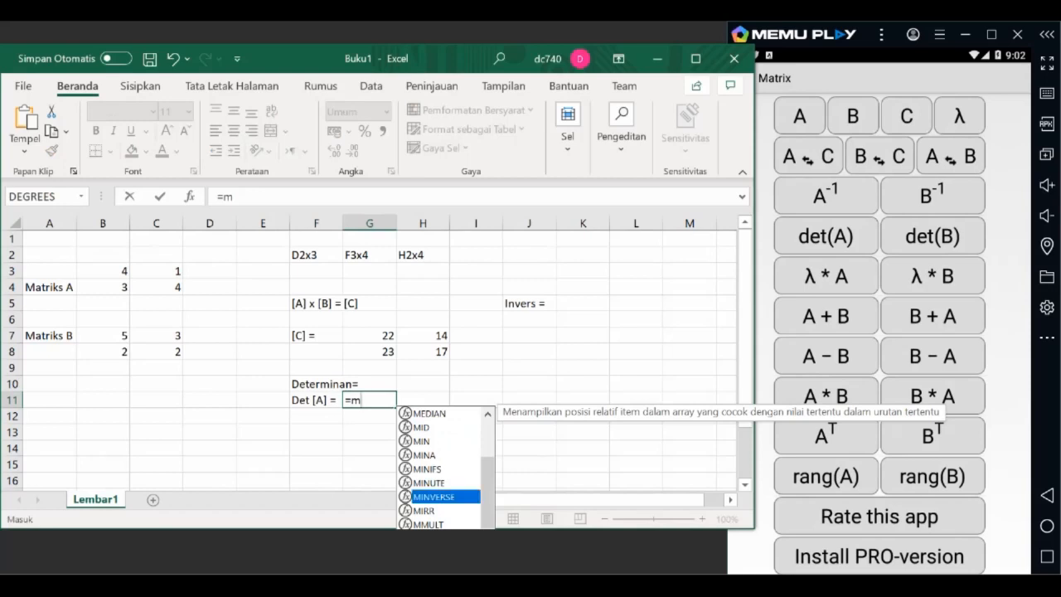
{"action": "key", "text": "Tab"}
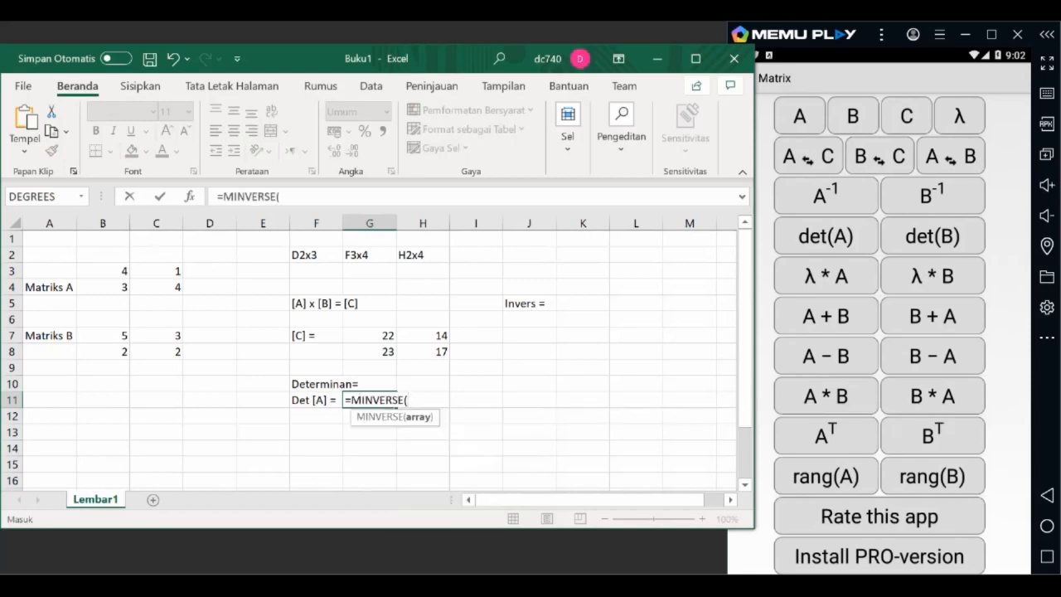
{"action": "left_click", "coordinate": [103, 271]}
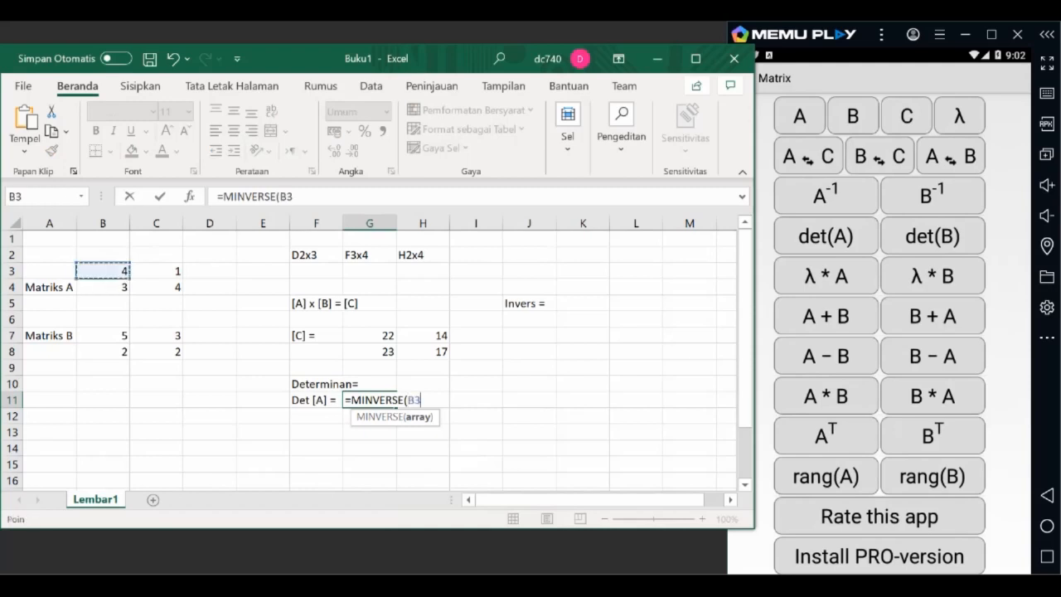
{"action": "left_click_drag", "start_coordinate": [102, 271], "coordinate": [156, 287]}
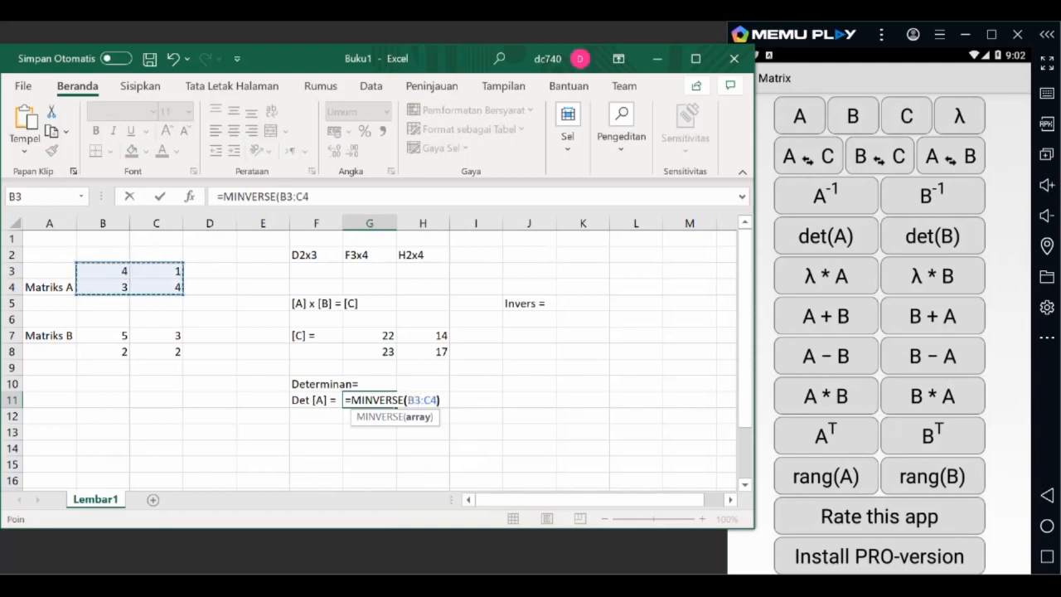
{"action": "type", "text": ")"}
{"action": "key", "text": "Return"}
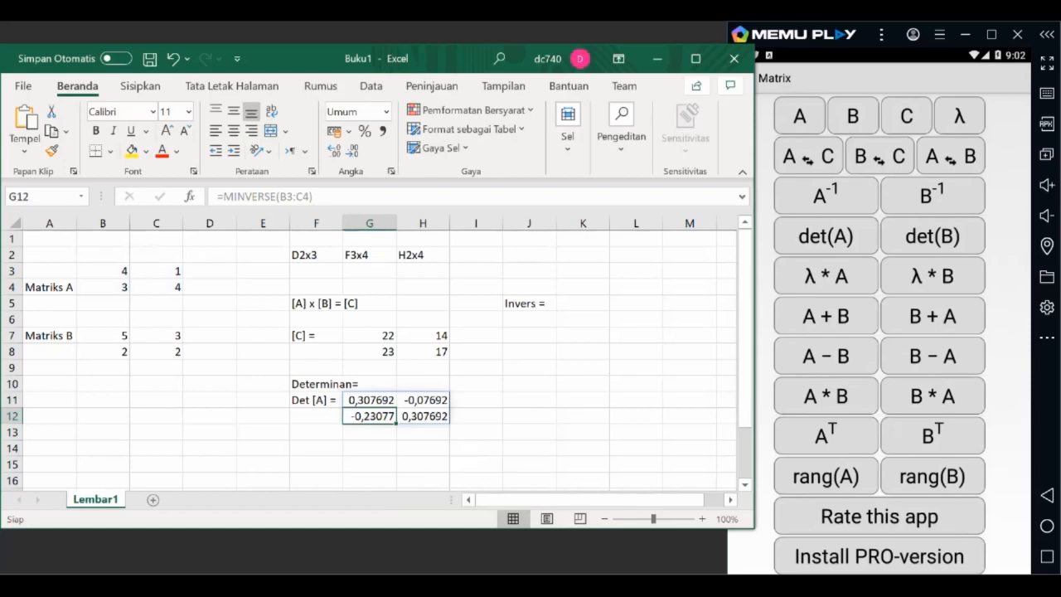
Step: Clear the MINVERSE formula and its results from G11:H12
{"action": "key", "text": "Delete"}
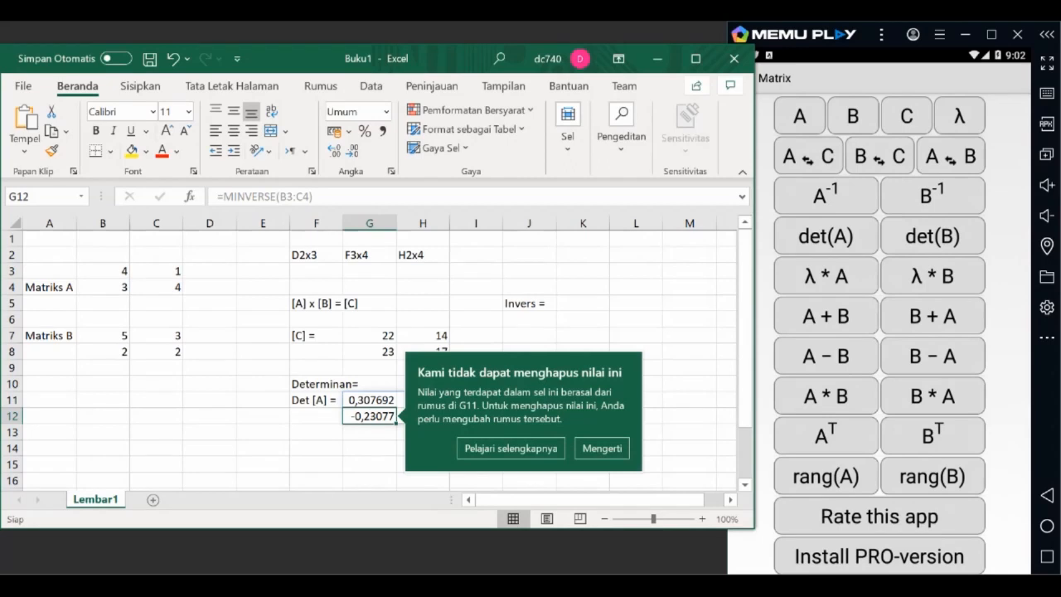
{"action": "left_click_drag", "start_coordinate": [370, 400], "coordinate": [423, 416]}
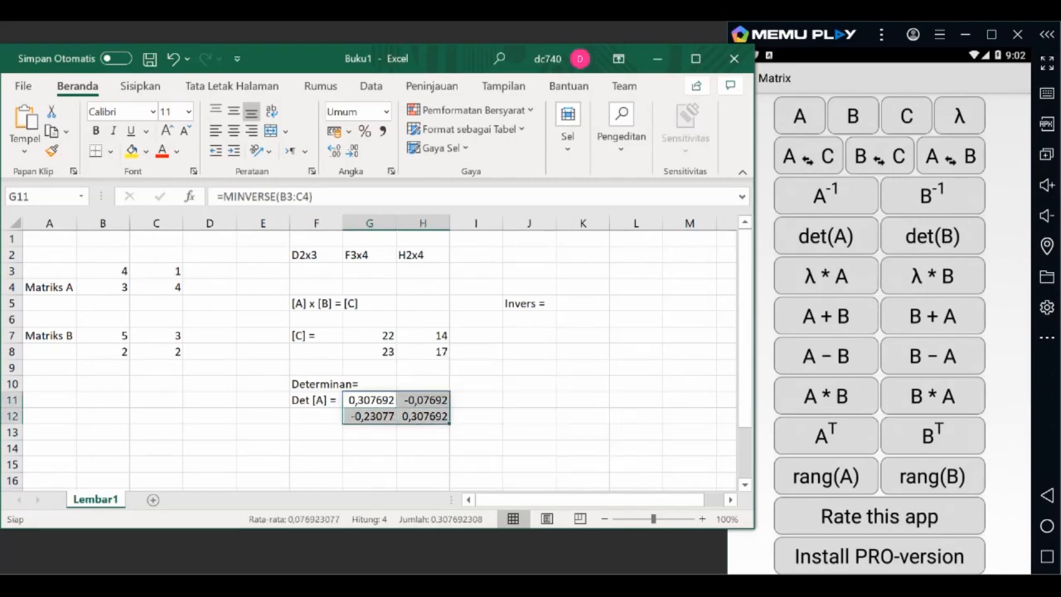
{"action": "key", "text": "Delete"}
Step: Calculate the determinant of matrix A in cell G11 with =MDETERM(B3:C4)
{"action": "left_click", "coordinate": [370, 400]}
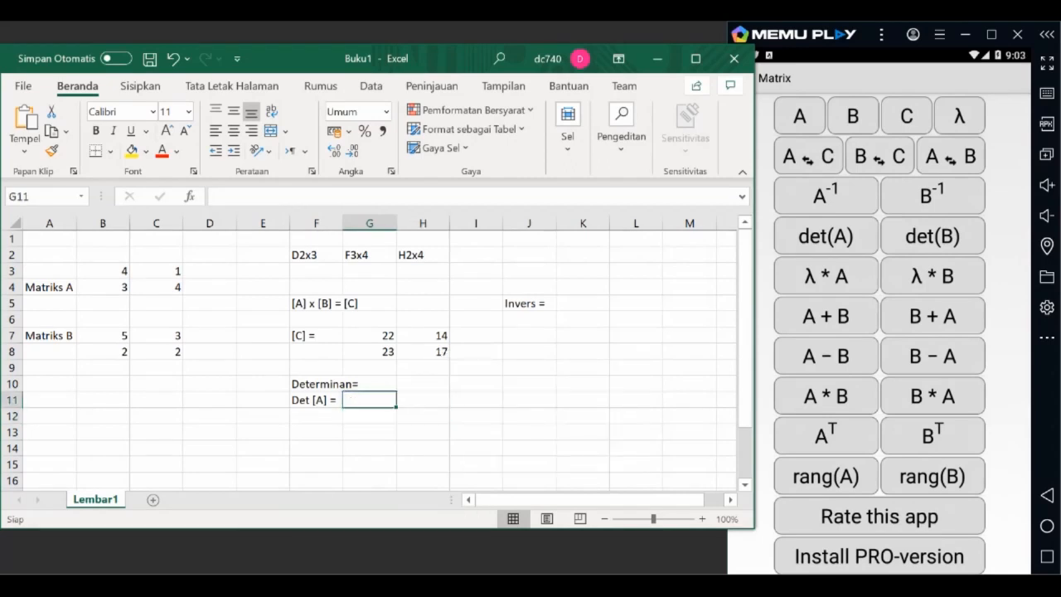
{"action": "type", "text": "=md"}
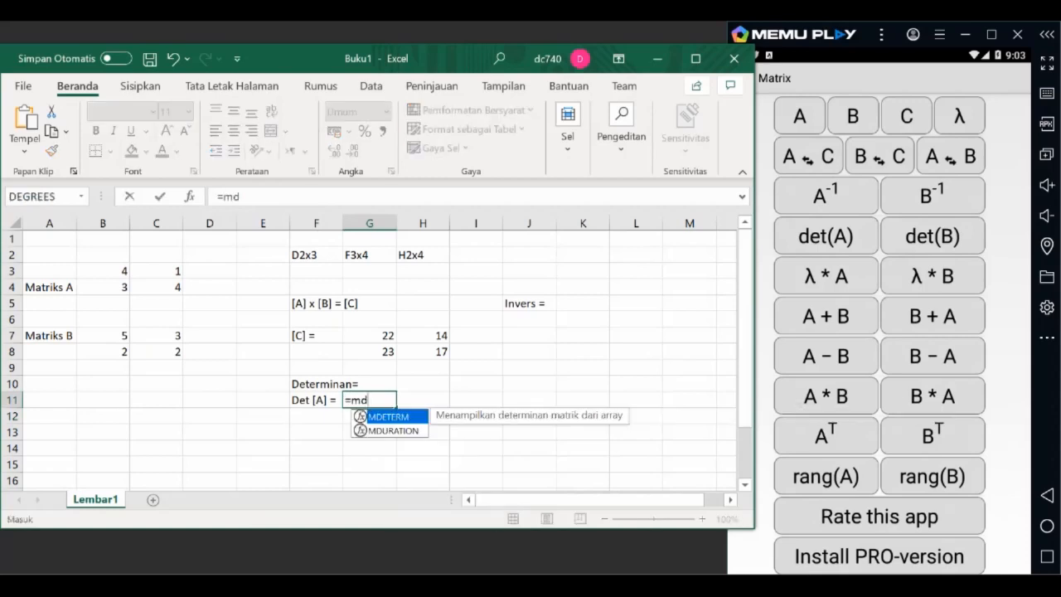
{"action": "key", "text": "Tab"}
{"action": "left_click", "coordinate": [102, 272]}
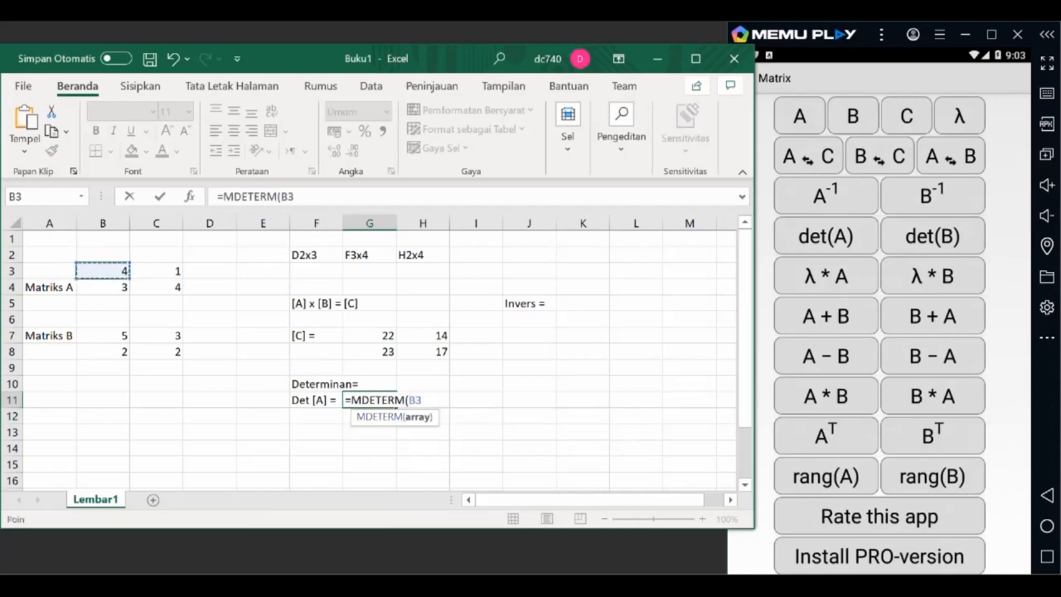
{"action": "left_click_drag", "start_coordinate": [103, 271], "coordinate": [156, 287]}
{"action": "key", "text": "Return"}
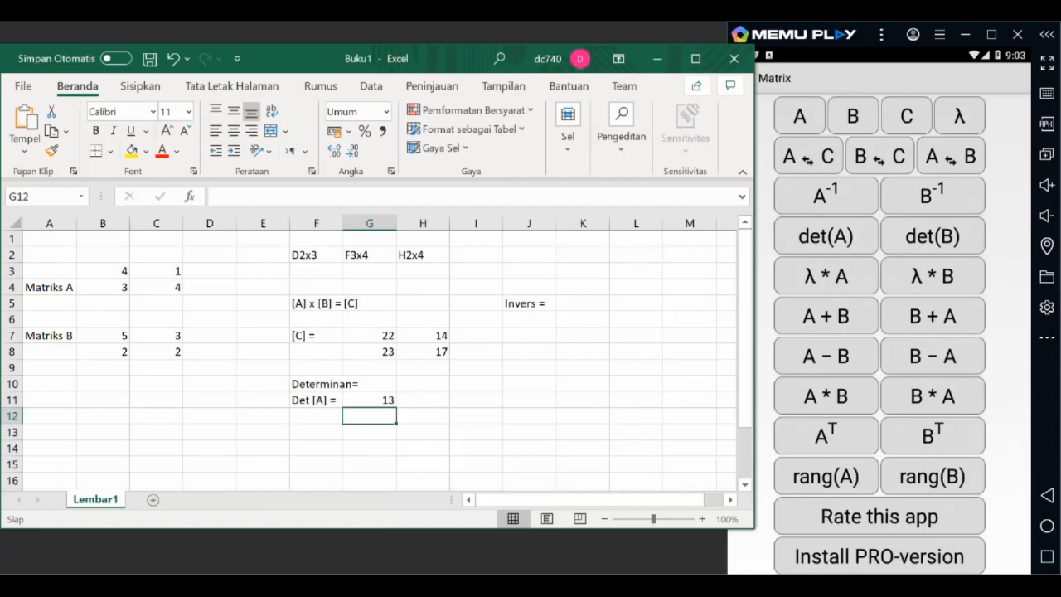
{"action": "left_click", "coordinate": [370, 400]}
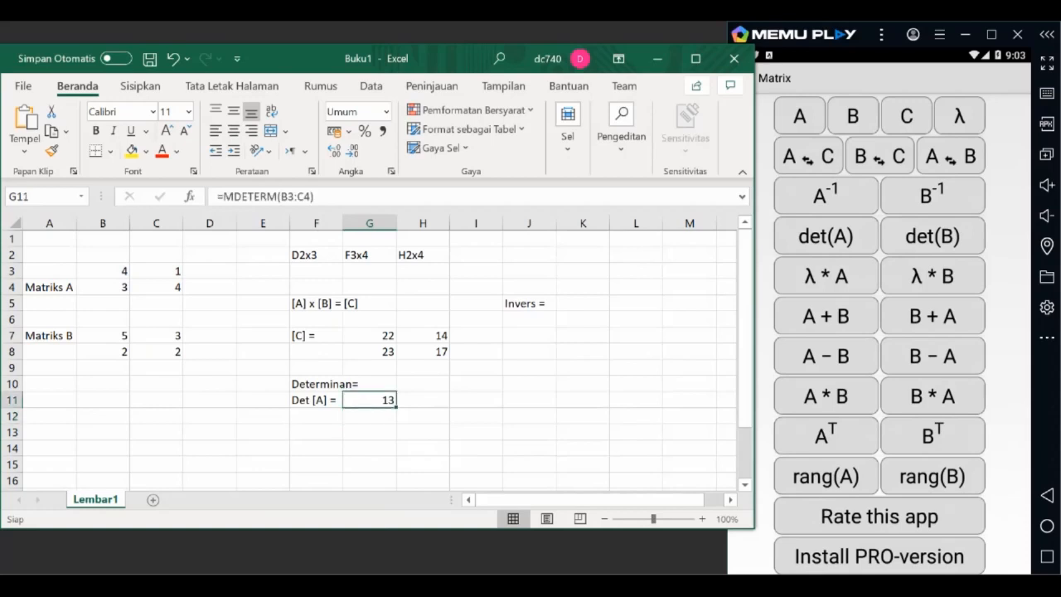
Step: Enter the label "Det[B] =" in cell F12 below the determinant label of matrix A
{"action": "left_click", "coordinate": [316, 416]}
{"action": "type", "text": "De"}
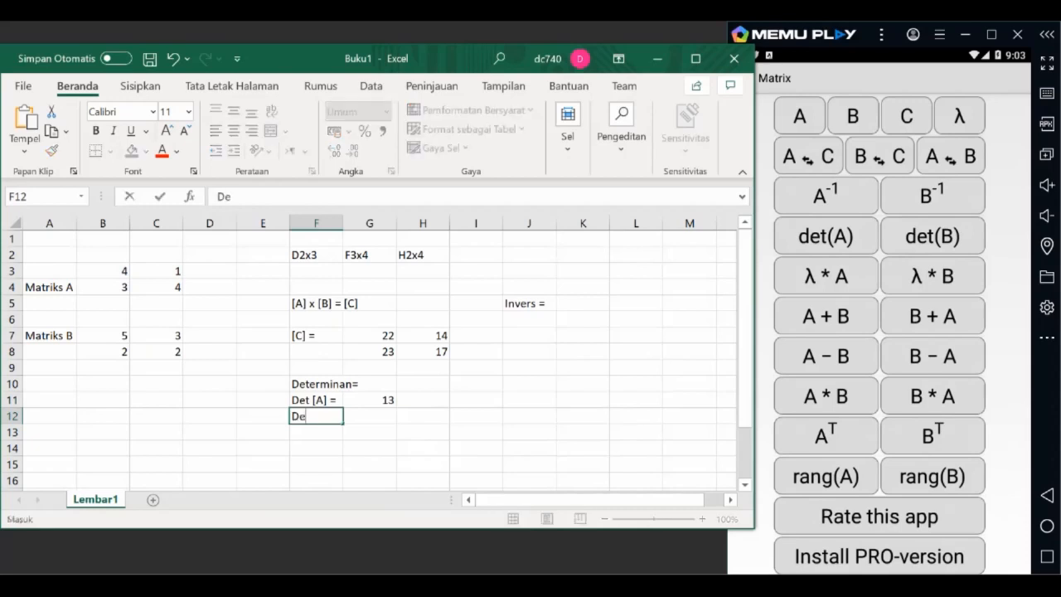
{"action": "type", "text": "t[B] ="}
{"action": "key", "text": "Tab"}
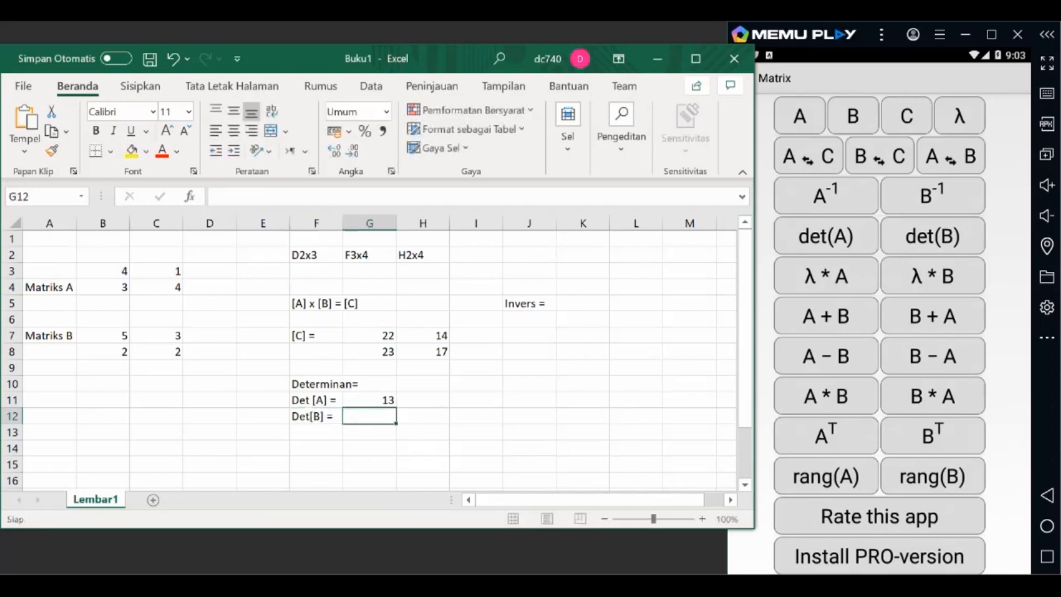
Step: Calculate the determinant of matrix B in cell G12 with =MDETERM(B7:C8)
{"action": "type", "text": "=m"}
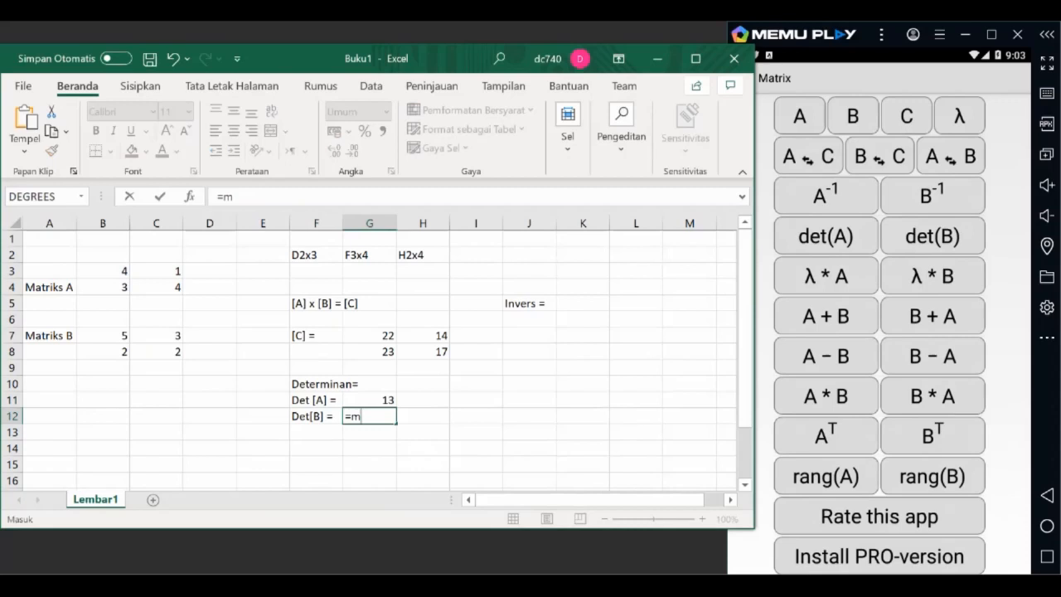
{"action": "type", "text": "d"}
{"action": "key", "text": "Tab"}
{"action": "left_click", "coordinate": [103, 336]}
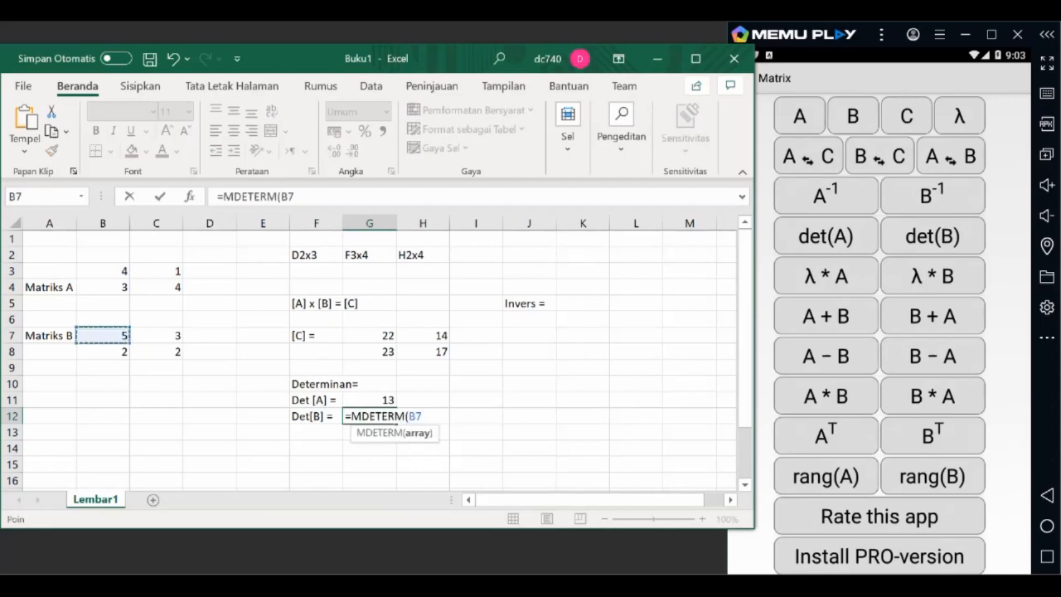
{"action": "left_click_drag", "start_coordinate": [102, 336], "coordinate": [156, 352]}
{"action": "type", "text": ")"}
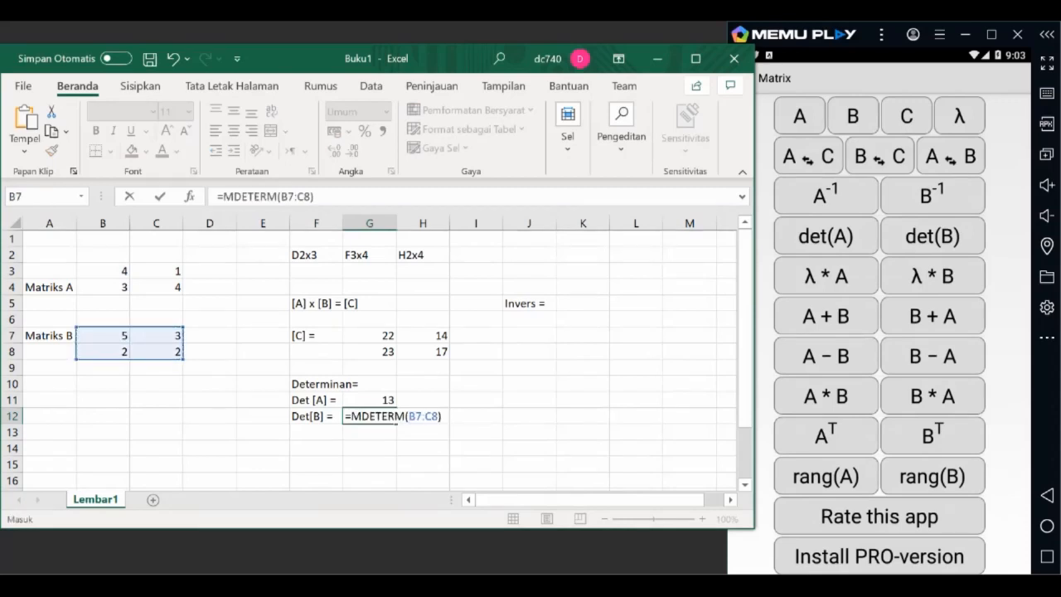
{"action": "key", "text": "Return"}
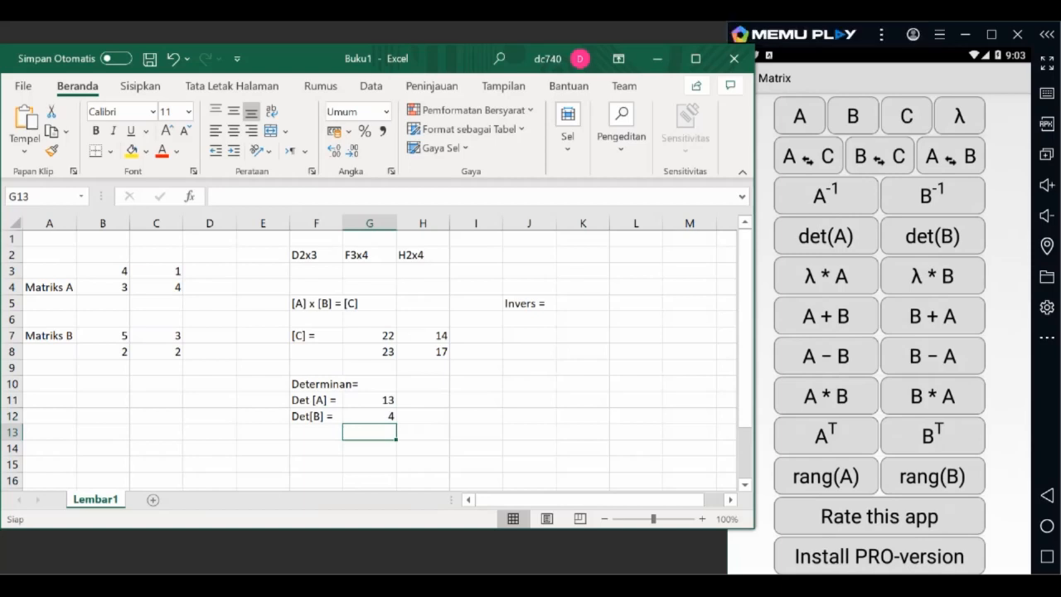
Step: Change the inverse heading in cell J5 to "Invers[A] ="
{"action": "left_click", "coordinate": [582, 303]}
{"action": "left_click", "coordinate": [529, 303]}
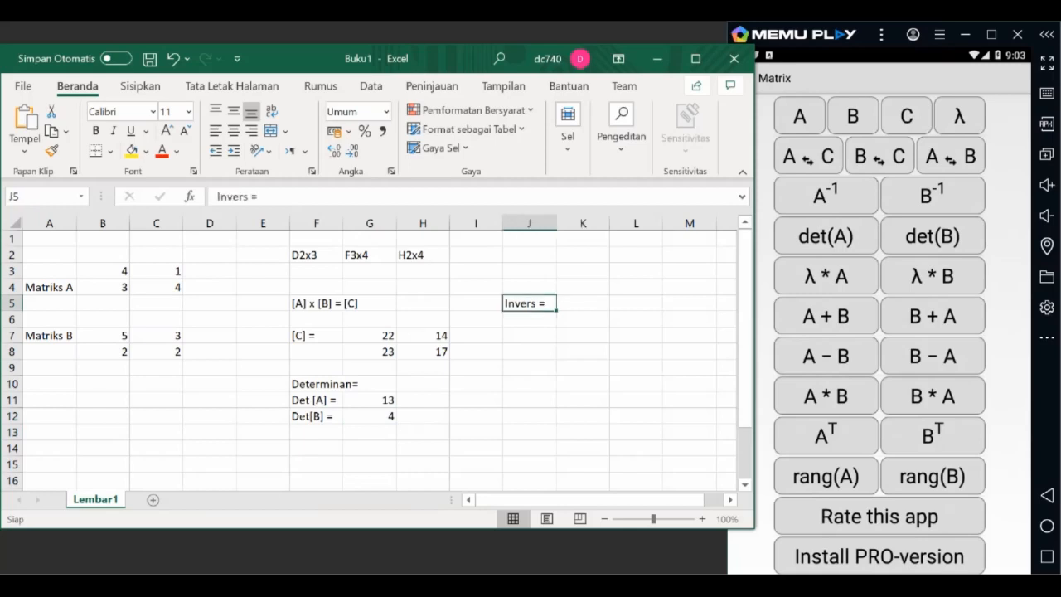
{"action": "left_click", "coordinate": [249, 197]}
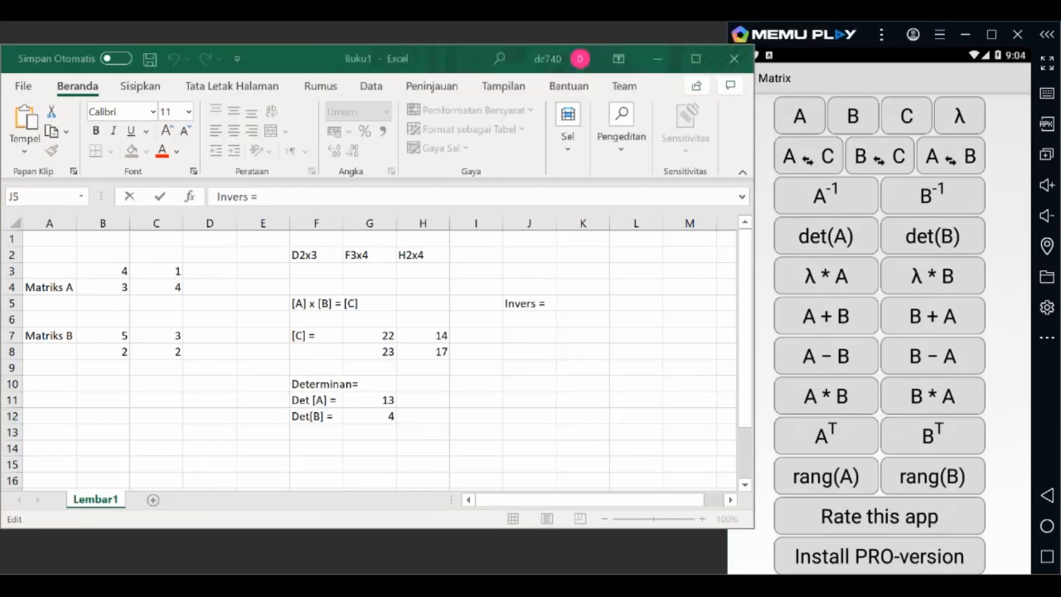
{"action": "type", "text": "[A"}
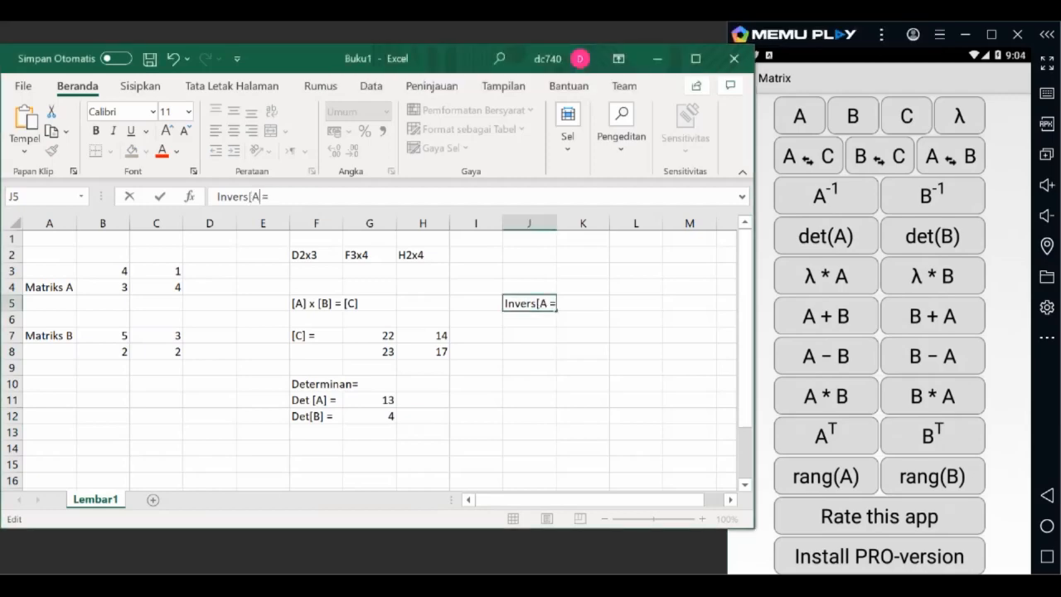
{"action": "type", "text": "]"}
{"action": "key", "text": "Return"}
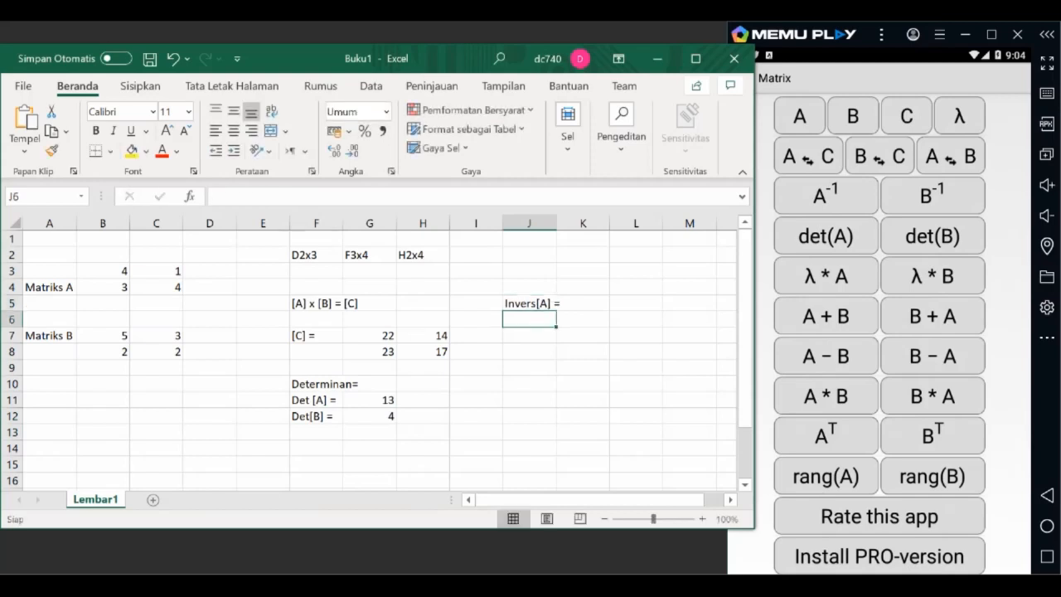
Step: Calculate the inverse of matrix A starting in cell K5 with =MINVERSE(B3:C4)
{"action": "left_click", "coordinate": [583, 303]}
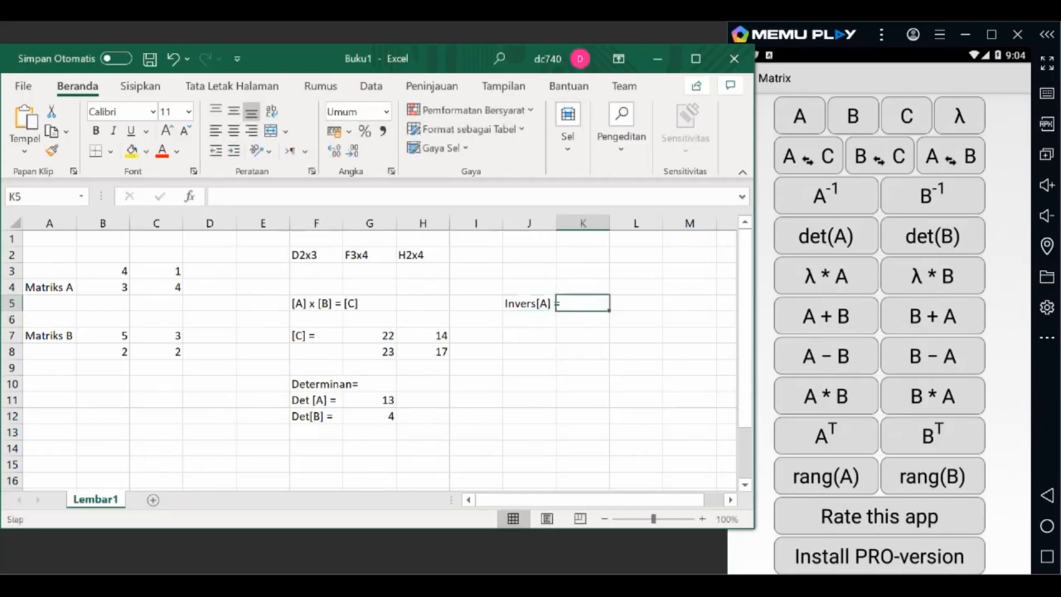
{"action": "type", "text": "=min"}
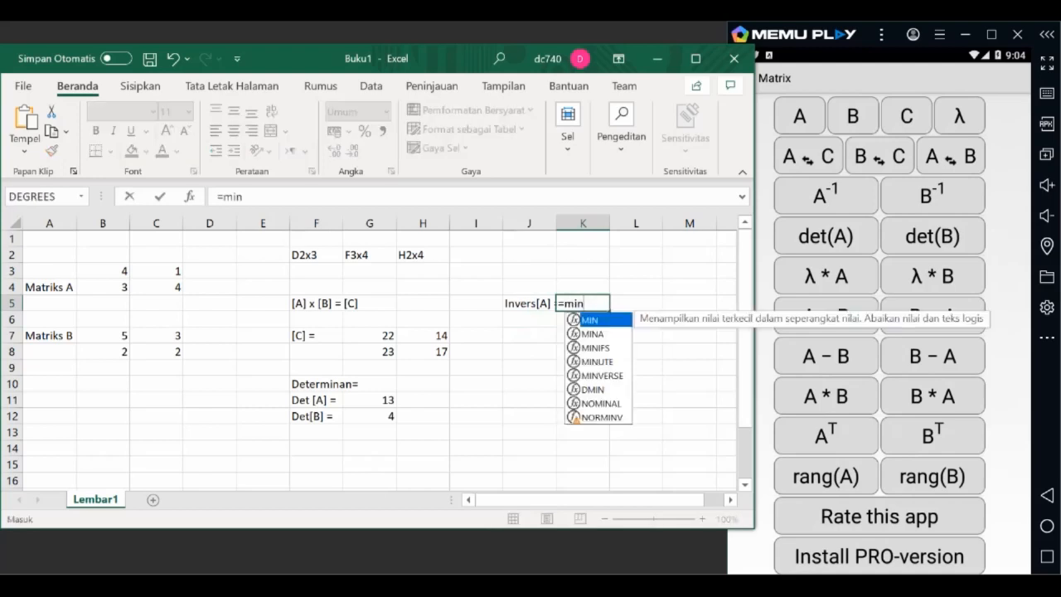
{"action": "type", "text": "v"}
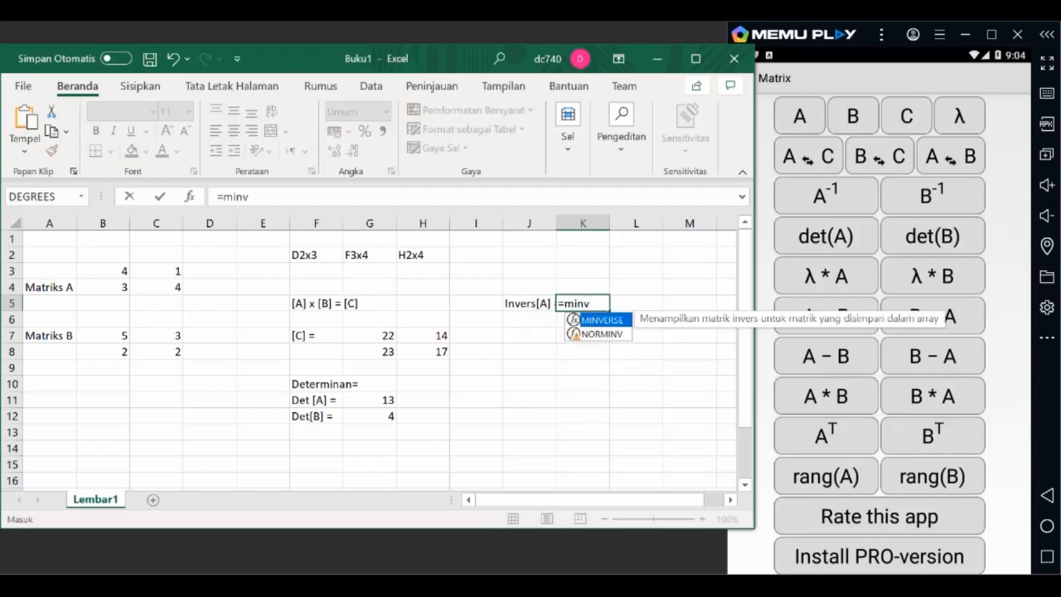
{"action": "key", "text": "Tab"}
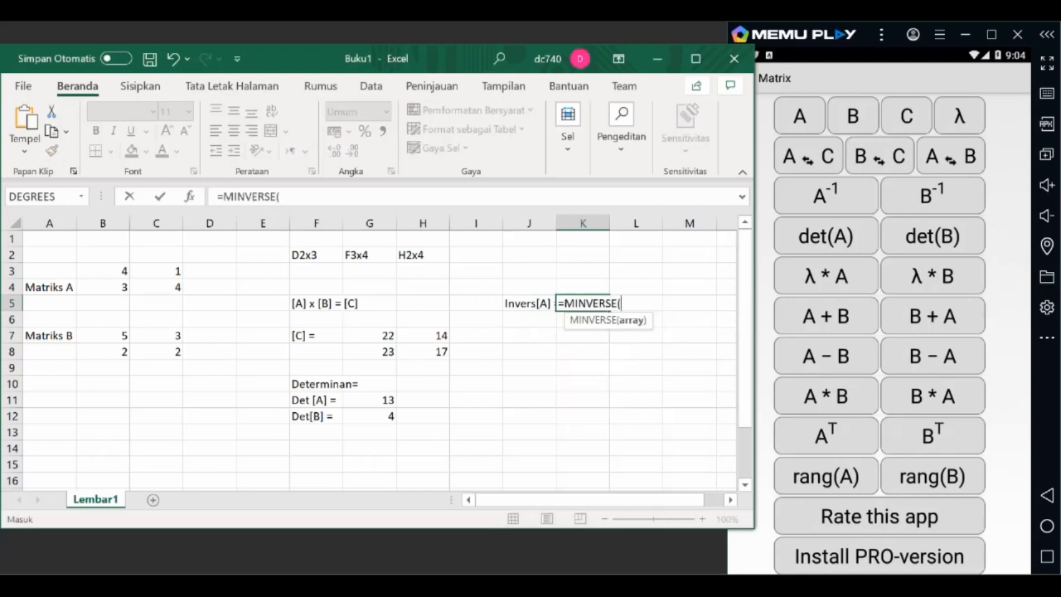
{"action": "left_click", "coordinate": [103, 272]}
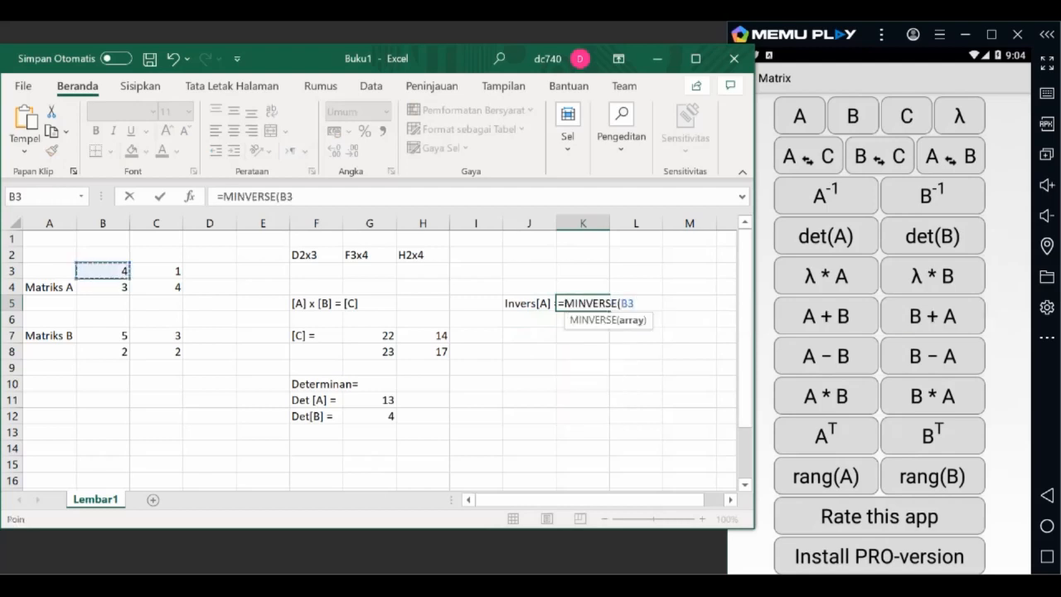
{"action": "left_click_drag", "start_coordinate": [103, 271], "coordinate": [169, 288]}
{"action": "type", "text": ")"}
{"action": "key", "text": "Return"}
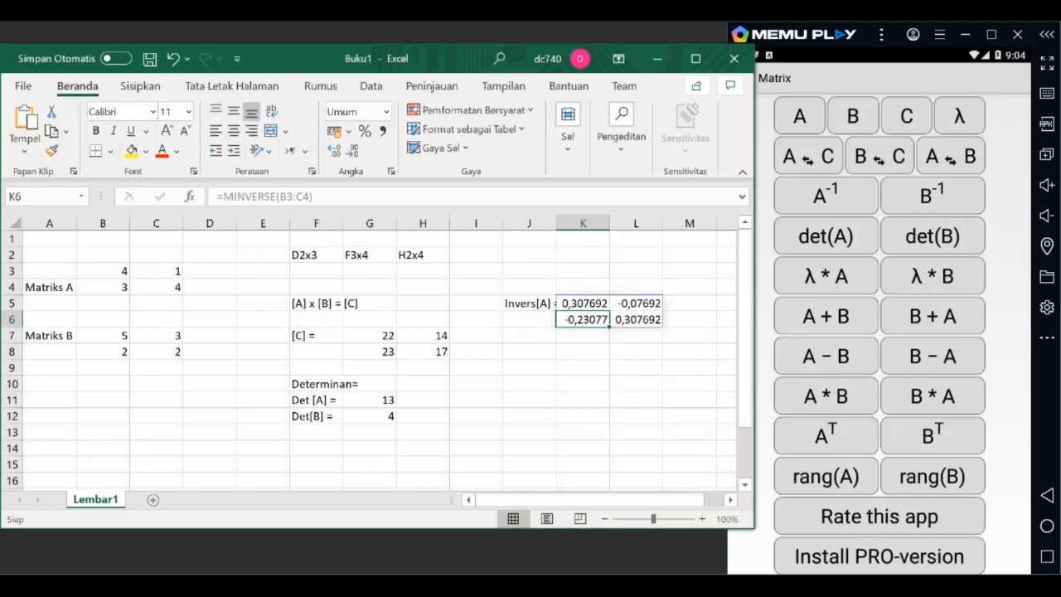
{"action": "left_click", "coordinate": [635, 336]}
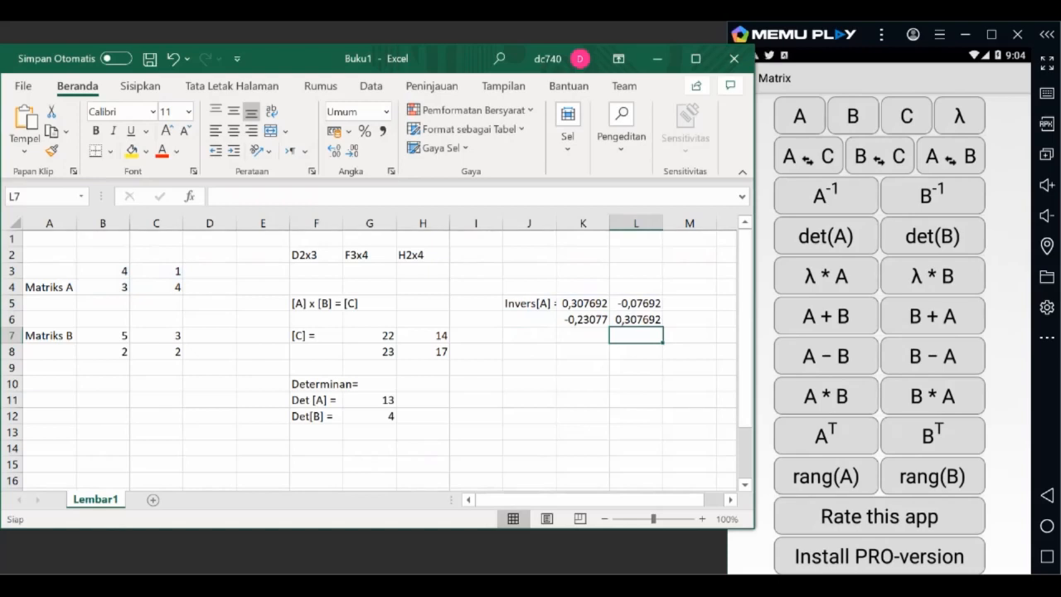
Step: Switch to the Android Matrix app, open the input for matrix A and reduce its size to 3x3
{"action": "left_click", "coordinate": [800, 116]}
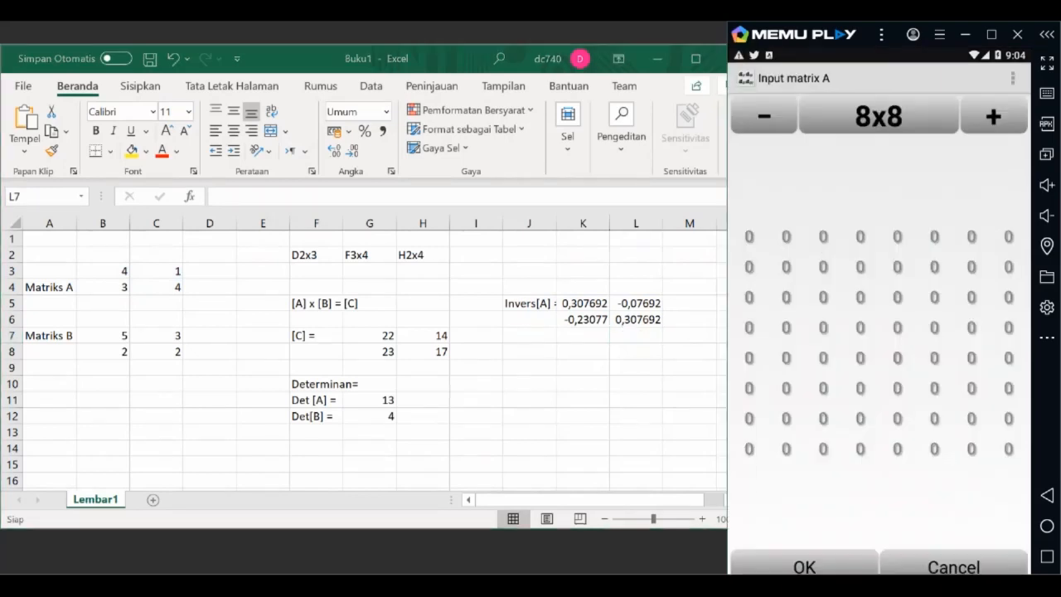
{"action": "left_click", "coordinate": [763, 116]}
{"action": "left_click", "coordinate": [763, 116]}
{"action": "left_click", "coordinate": [764, 117]}
{"action": "left_click", "coordinate": [764, 116]}
{"action": "left_click", "coordinate": [764, 116]}
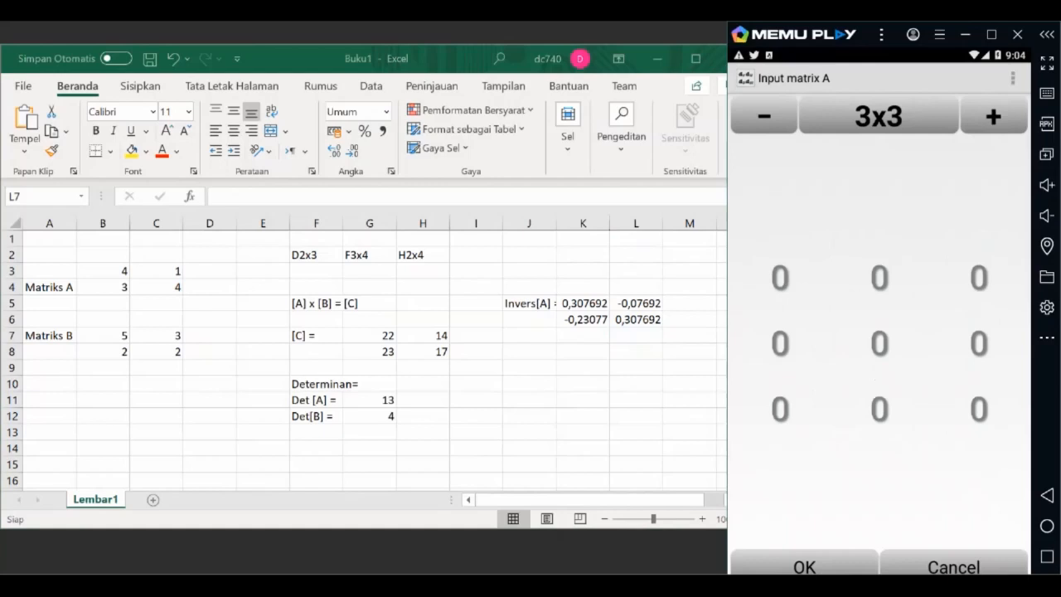
Step: Enter 3, 4 and 7 as the first row of the 3x3 matrix A
{"action": "left_click", "coordinate": [780, 277]}
{"action": "type", "text": "3"}
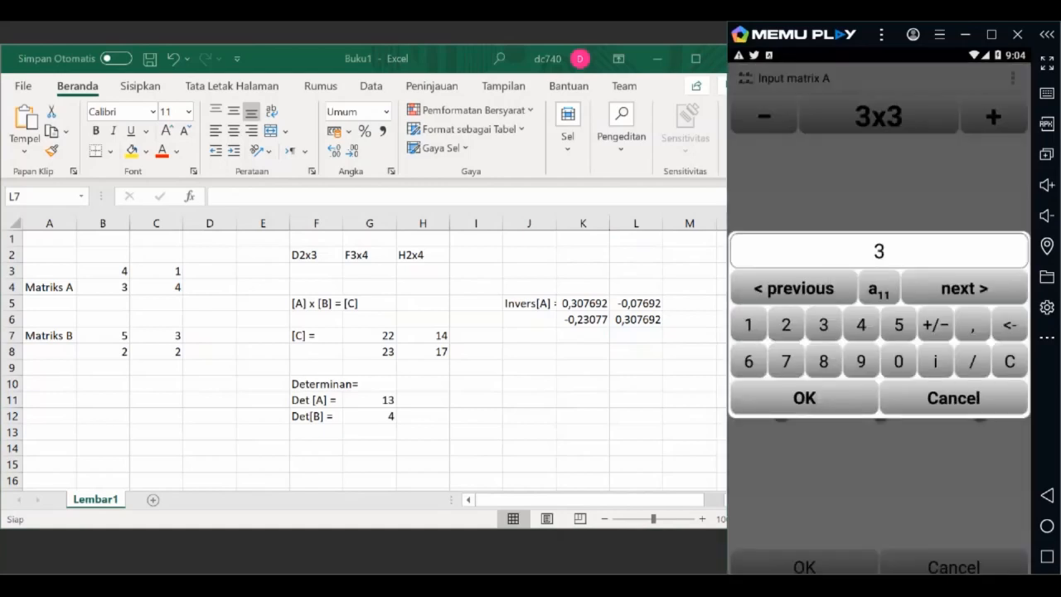
{"action": "left_click", "coordinate": [964, 287]}
{"action": "type", "text": "4"}
{"action": "left_click", "coordinate": [964, 288]}
{"action": "type", "text": "7"}
Step: Enter 1, 2 and 6 as the second row of matrix A
{"action": "left_click", "coordinate": [964, 288]}
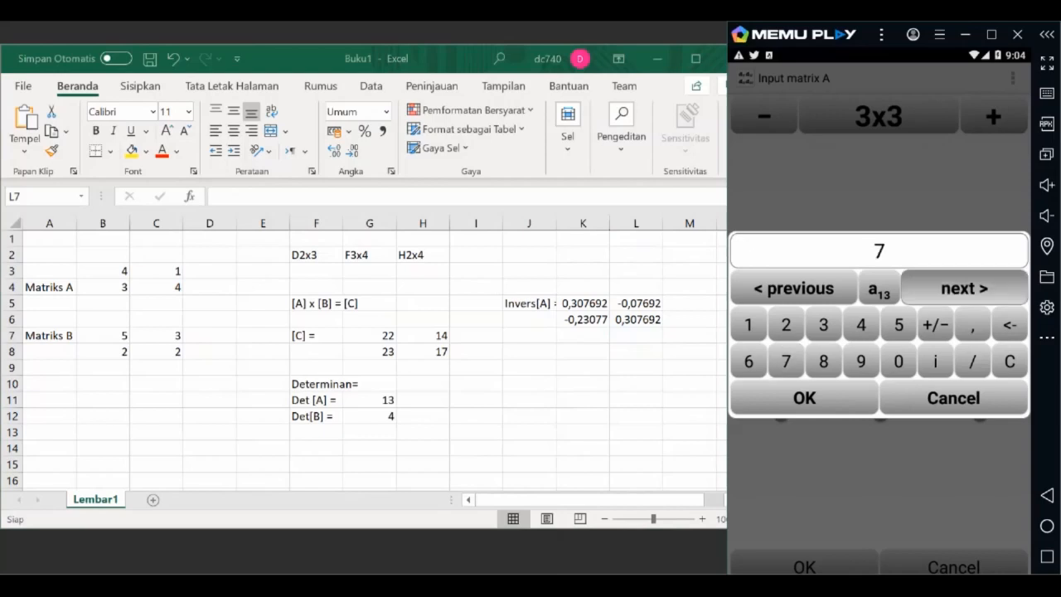
{"action": "type", "text": "1"}
{"action": "left_click", "coordinate": [964, 288]}
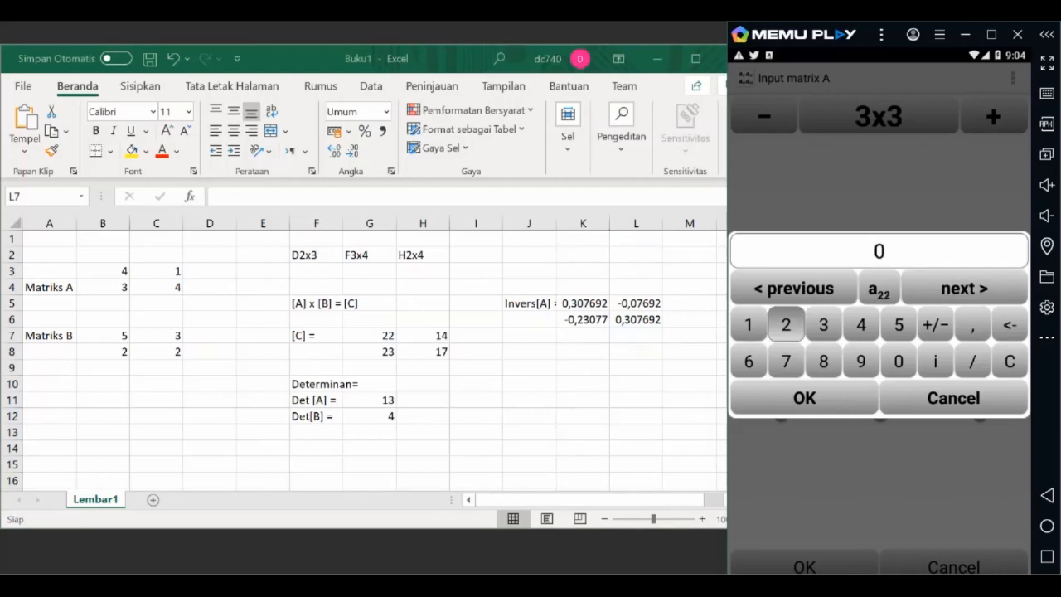
{"action": "type", "text": "2"}
{"action": "left_click", "coordinate": [965, 288]}
{"action": "type", "text": "6"}
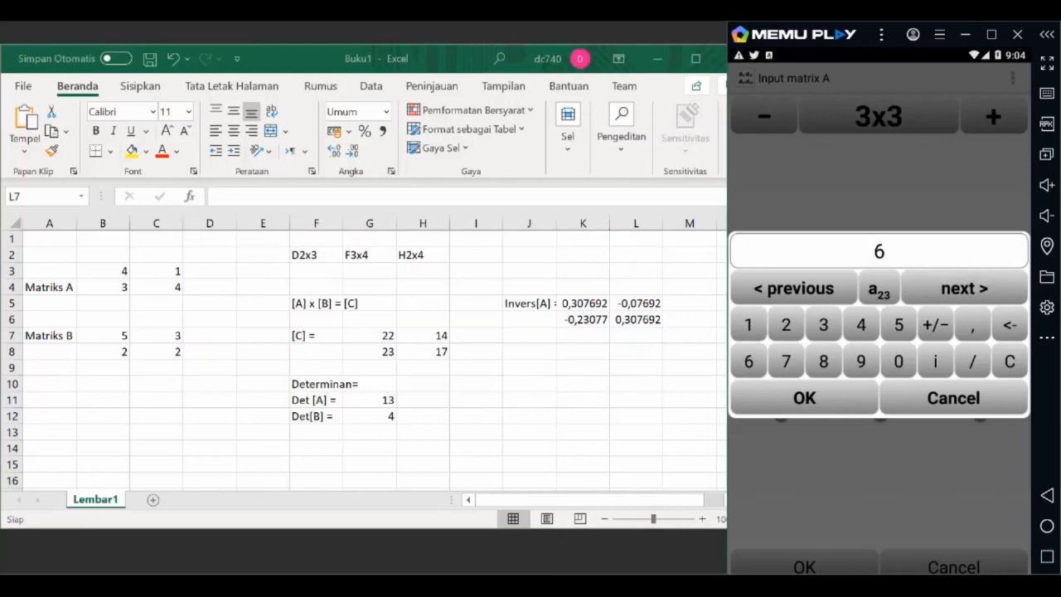
Step: Enter 4, 7 and 2 as the third row of matrix A and save the matrix
{"action": "left_click", "coordinate": [964, 288]}
{"action": "type", "text": "4"}
{"action": "left_click", "coordinate": [964, 288]}
{"action": "type", "text": "7"}
{"action": "left_click", "coordinate": [964, 288]}
{"action": "left_click", "coordinate": [786, 324]}
{"action": "left_click", "coordinate": [964, 287]}
{"action": "left_click", "coordinate": [804, 398]}
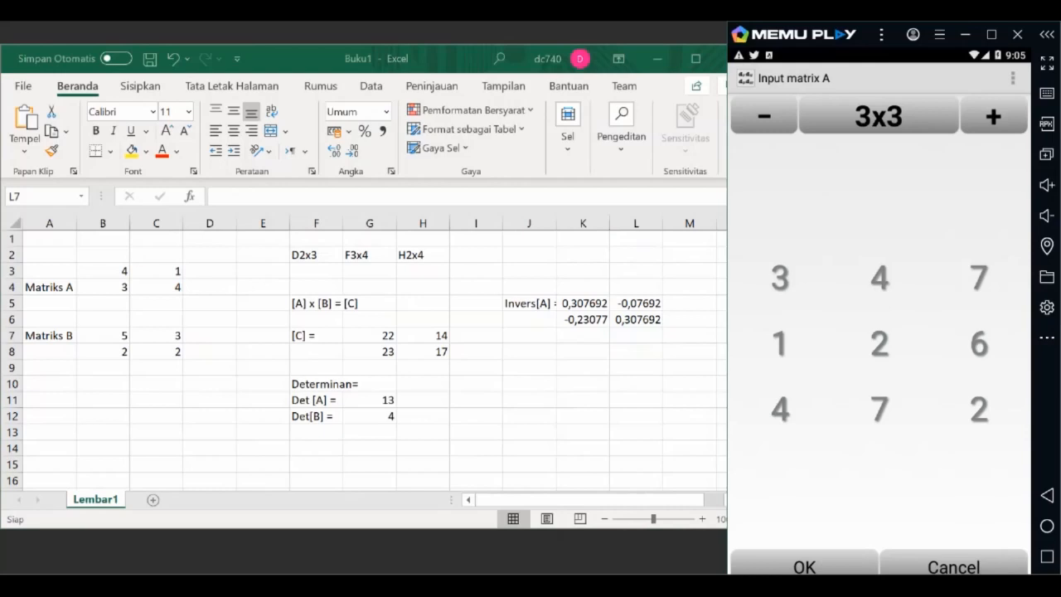
{"action": "left_click", "coordinate": [804, 567]}
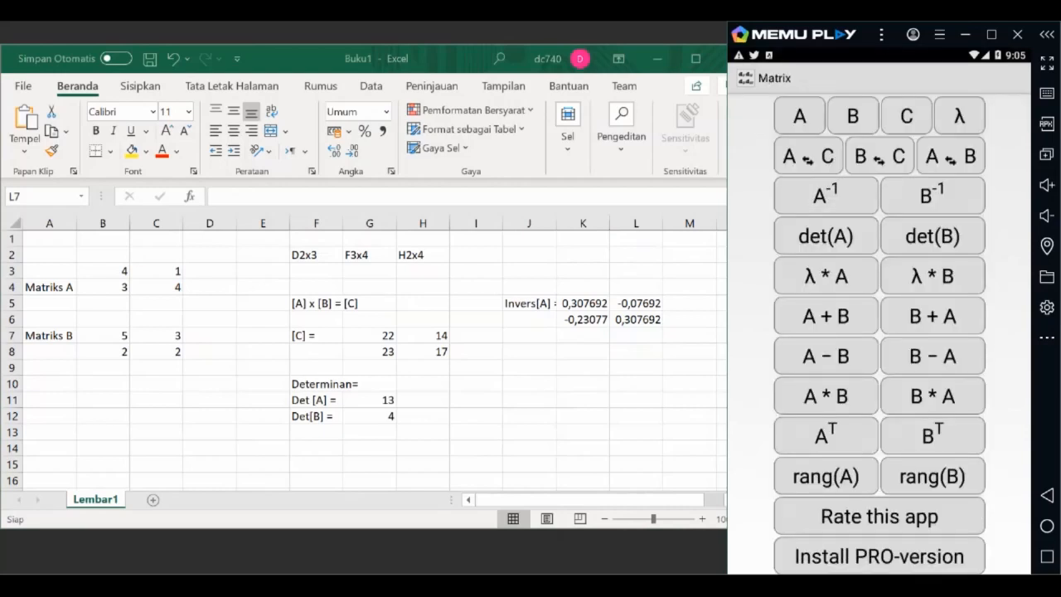
Step: Calculate the inverse of matrix A and dismiss the advertisement covering the solution
{"action": "left_click", "coordinate": [826, 196]}
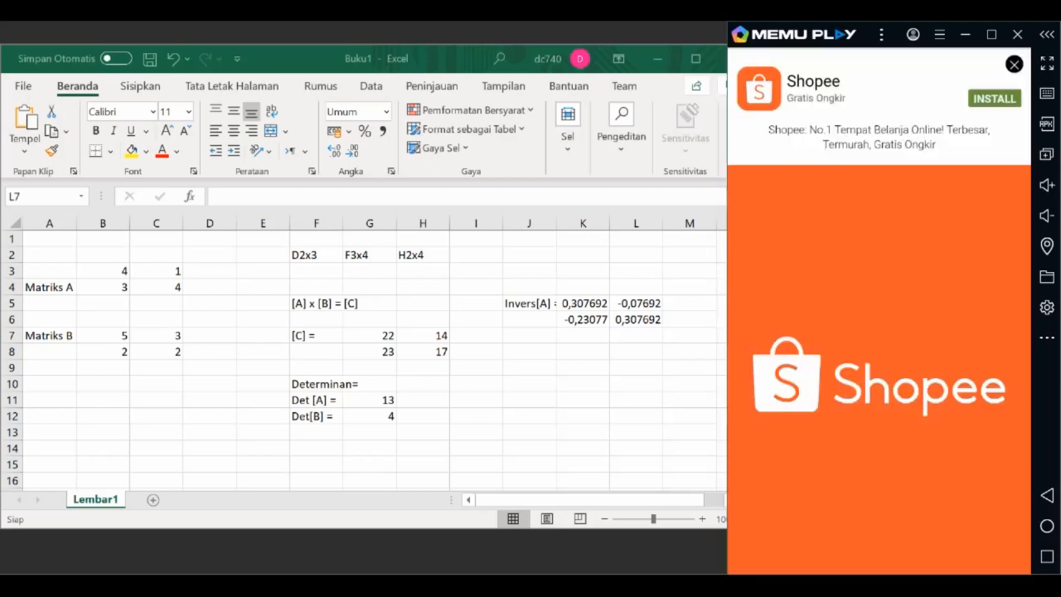
{"action": "left_click", "coordinate": [1014, 64]}
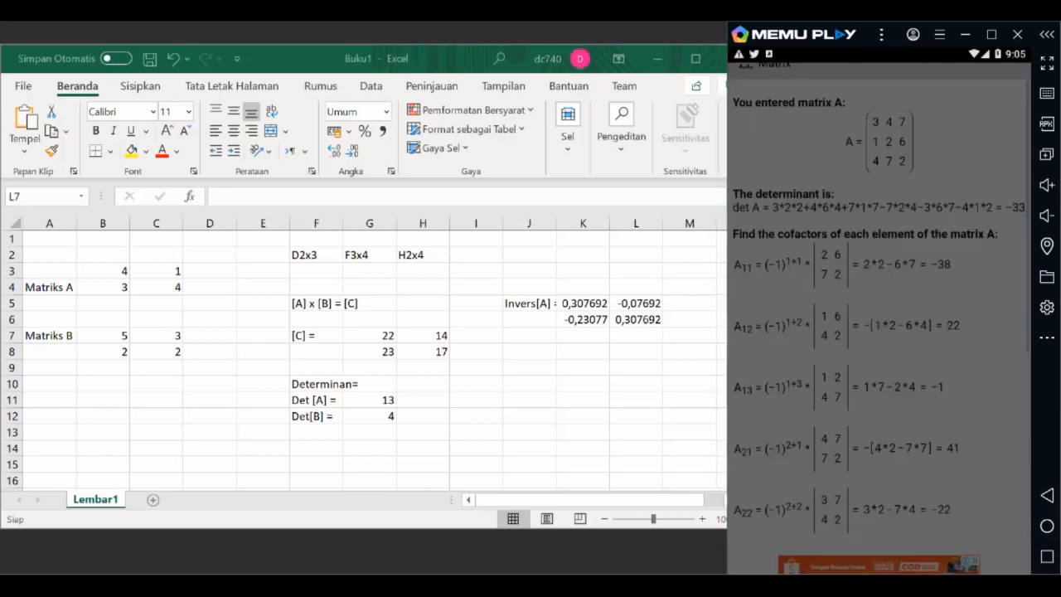
Step: Examine the worked inverse of matrix A, from the determinant and cofactors down to the inverse matrix
{"action": "scroll", "coordinate": [879, 332], "scroll_direction": "down", "scroll_amount": 5}
{"action": "scroll", "coordinate": [879, 331], "scroll_direction": "up", "scroll_amount": 5}
{"action": "scroll", "coordinate": [879, 332], "scroll_direction": "down", "scroll_amount": 5}
{"action": "scroll", "coordinate": [879, 332], "scroll_direction": "up", "scroll_amount": 5}
{"action": "scroll", "coordinate": [879, 332], "scroll_direction": "down", "scroll_amount": 2}
{"action": "scroll", "coordinate": [879, 332], "scroll_direction": "down", "scroll_amount": 3}
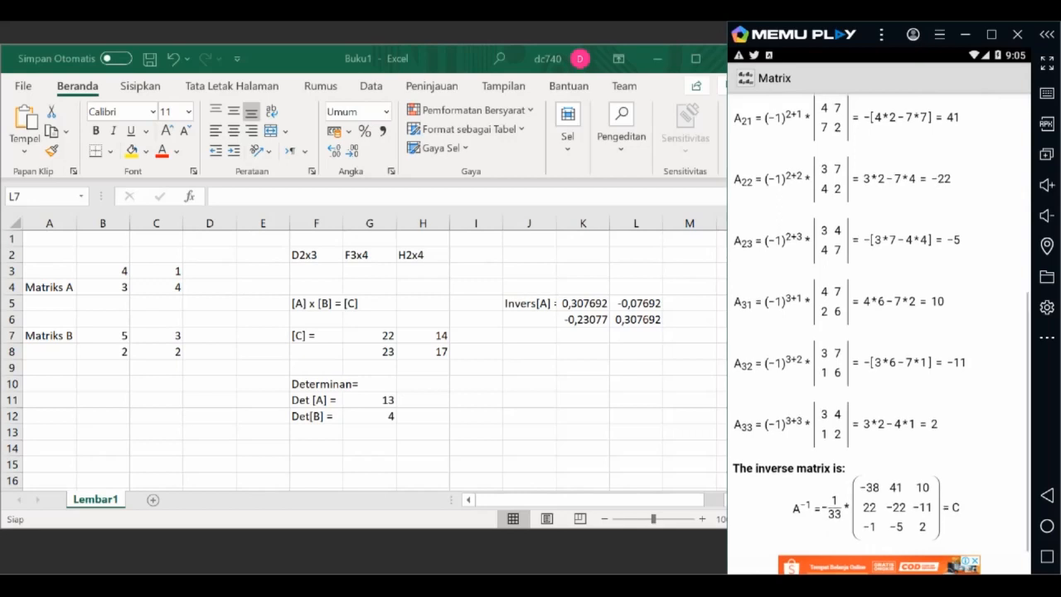
{"action": "scroll", "coordinate": [881, 325], "scroll_direction": "up", "scroll_amount": 10}
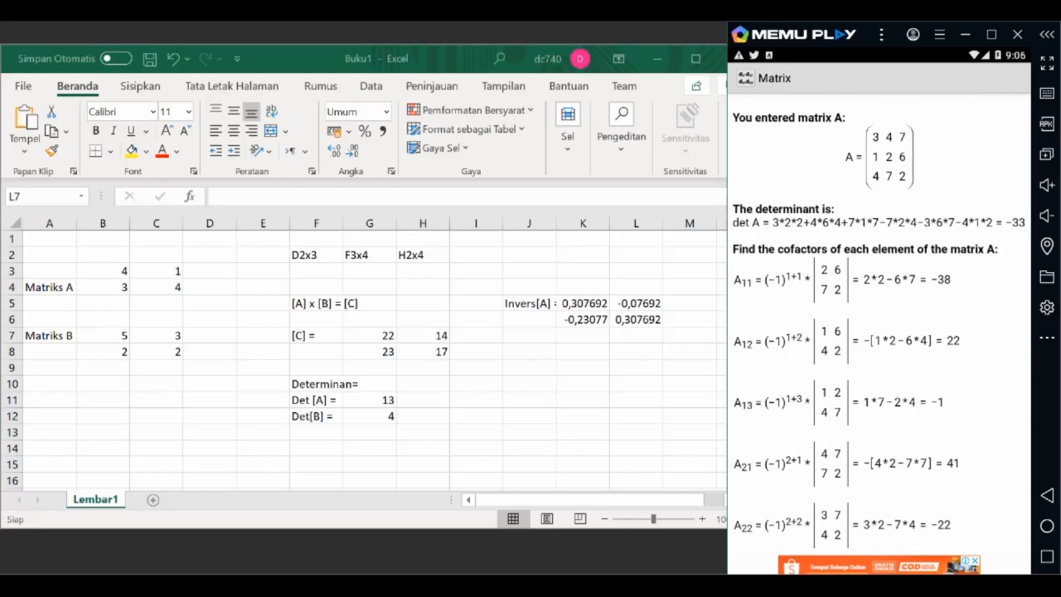
{"action": "scroll", "coordinate": [881, 325], "scroll_direction": "down", "scroll_amount": 5}
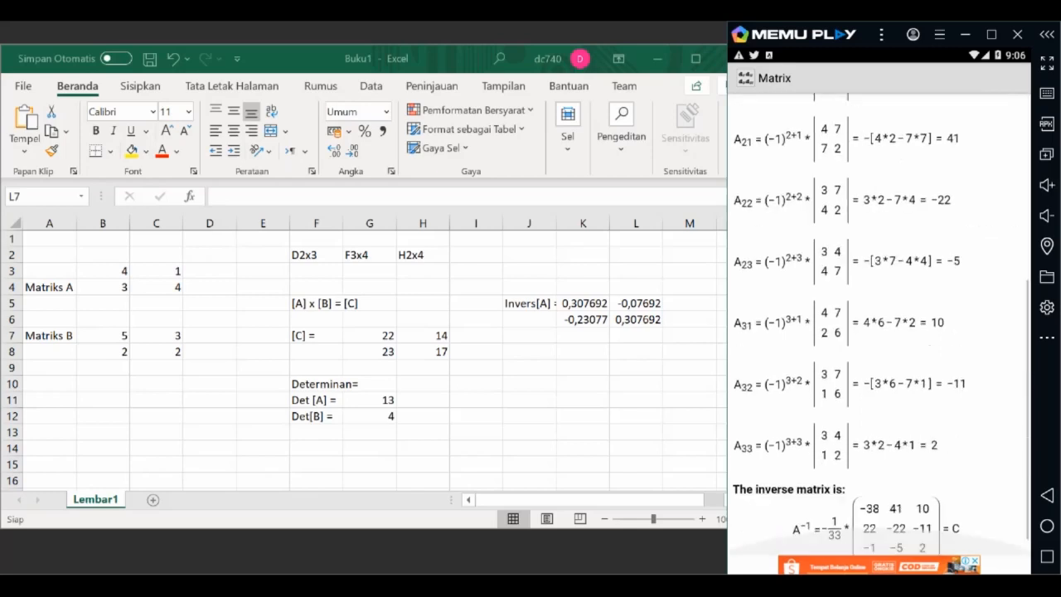
{"action": "scroll", "coordinate": [881, 325], "scroll_direction": "up", "scroll_amount": 5}
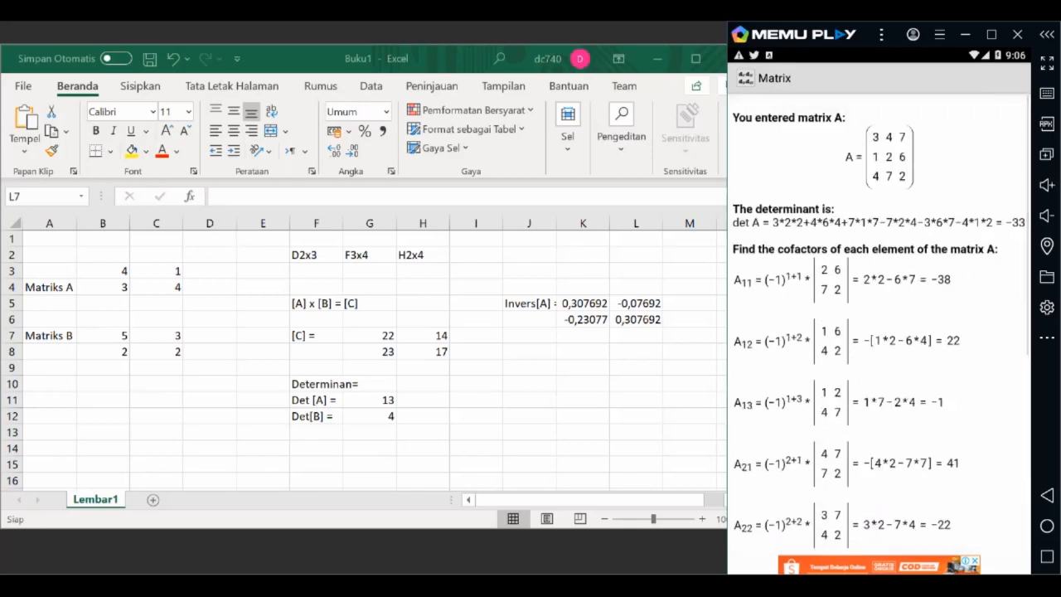
{"action": "scroll", "coordinate": [881, 325], "scroll_direction": "down", "scroll_amount": 1}
{"action": "scroll", "coordinate": [882, 325], "scroll_direction": "down", "scroll_amount": 4}
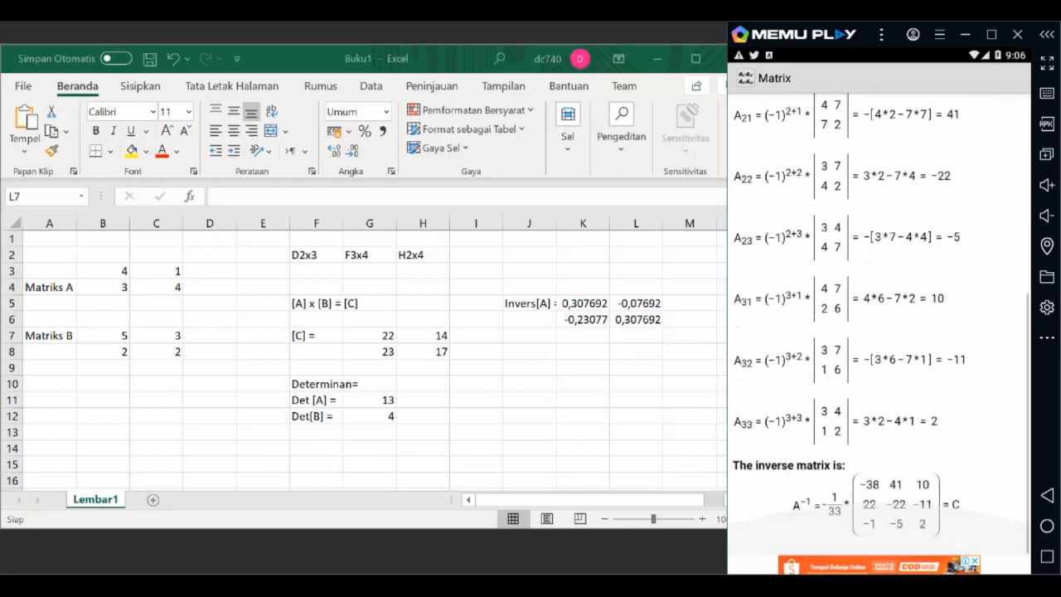
{"action": "scroll", "coordinate": [881, 325], "scroll_direction": "up", "scroll_amount": 5}
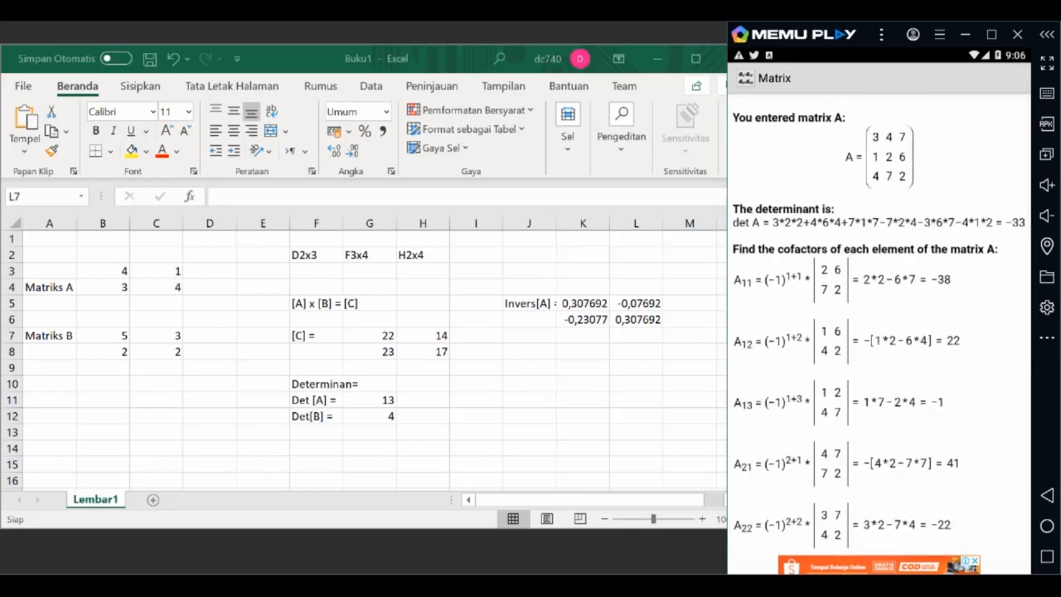
{"action": "scroll", "coordinate": [881, 325], "scroll_direction": "down", "scroll_amount": 5}
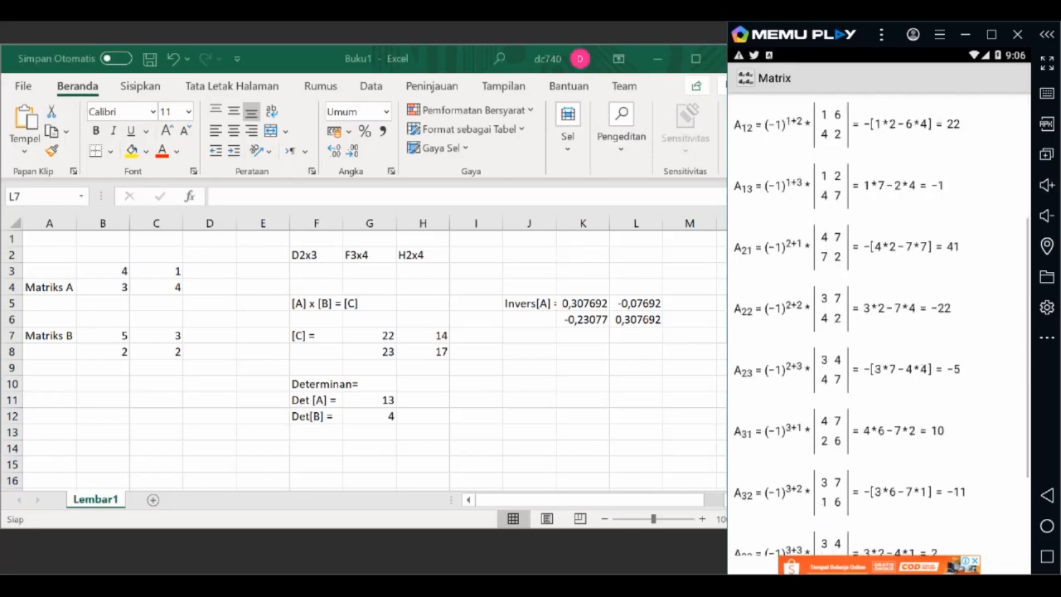
{"action": "scroll", "coordinate": [881, 325], "scroll_direction": "up", "scroll_amount": 4}
{"action": "scroll", "coordinate": [881, 325], "scroll_direction": "down", "scroll_amount": 4}
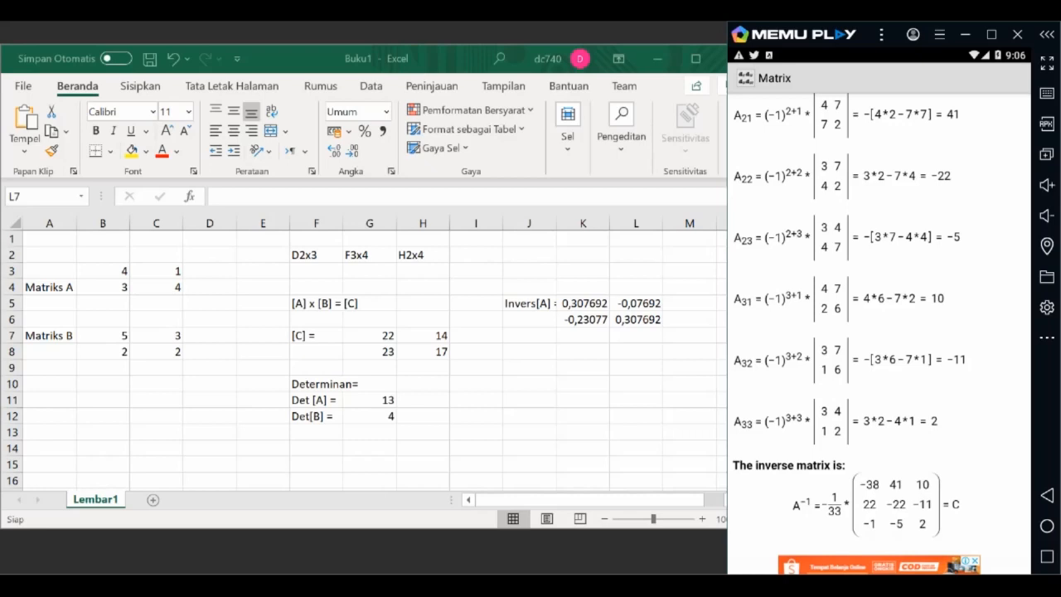
{"action": "scroll", "coordinate": [881, 325], "scroll_direction": "up", "scroll_amount": 3}
{"action": "scroll", "coordinate": [880, 325], "scroll_direction": "down", "scroll_amount": 3}
{"action": "scroll", "coordinate": [881, 325], "scroll_direction": "up", "scroll_amount": 1}
{"action": "scroll", "coordinate": [880, 325], "scroll_direction": "down", "scroll_amount": 1}
{"action": "scroll", "coordinate": [881, 325], "scroll_direction": "up", "scroll_amount": 1}
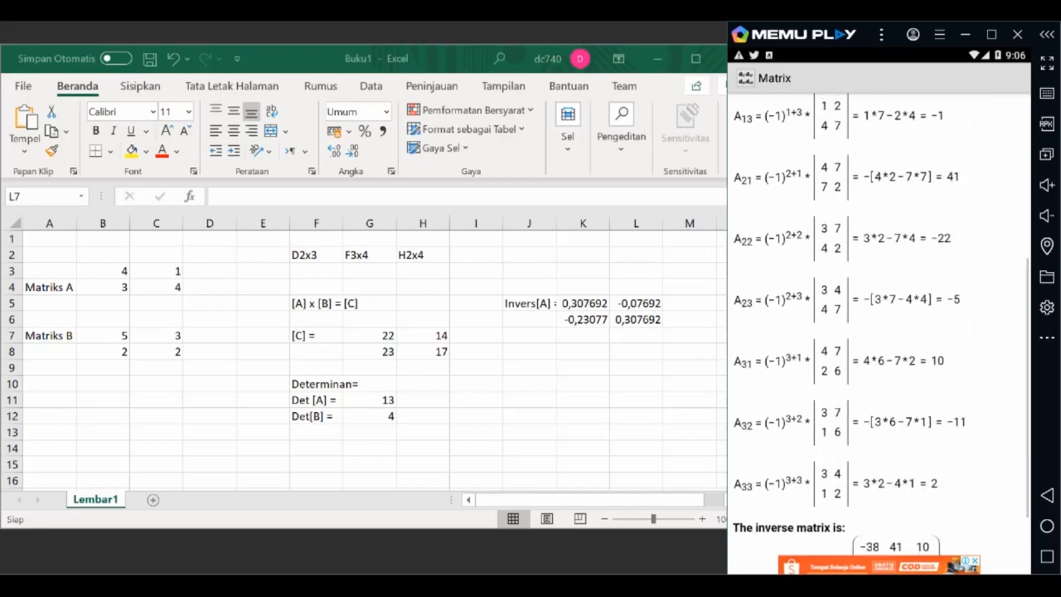
{"action": "scroll", "coordinate": [881, 325], "scroll_direction": "up", "scroll_amount": 5}
{"action": "scroll", "coordinate": [880, 325], "scroll_direction": "down", "scroll_amount": 1}
{"action": "scroll", "coordinate": [880, 325], "scroll_direction": "up", "scroll_amount": 1}
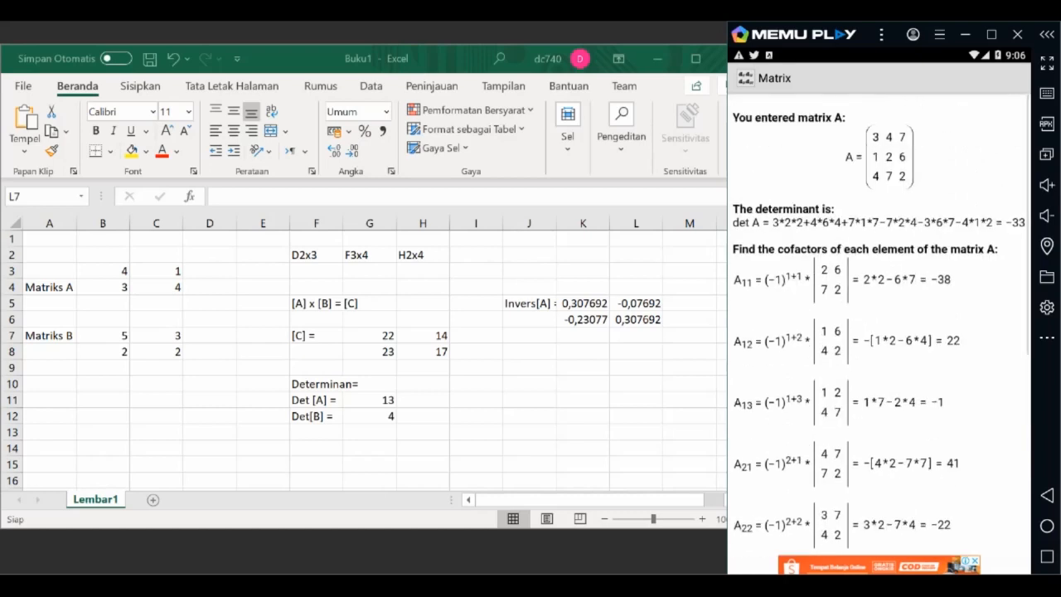
{"action": "scroll", "coordinate": [881, 325], "scroll_direction": "down", "scroll_amount": 5}
{"action": "scroll", "coordinate": [880, 325], "scroll_direction": "up", "scroll_amount": 3}
{"action": "scroll", "coordinate": [880, 325], "scroll_direction": "down", "scroll_amount": 4}
Step: Leave the worked solution and view the inverse stored in matrix C, without changing it
{"action": "left_click", "coordinate": [1047, 495]}
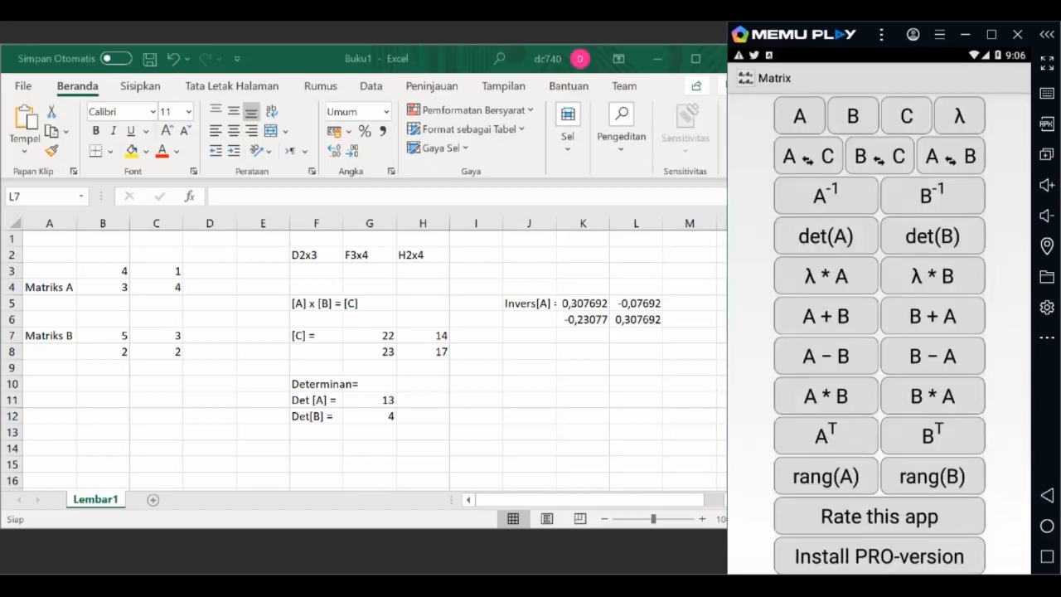
{"action": "left_click", "coordinate": [907, 116]}
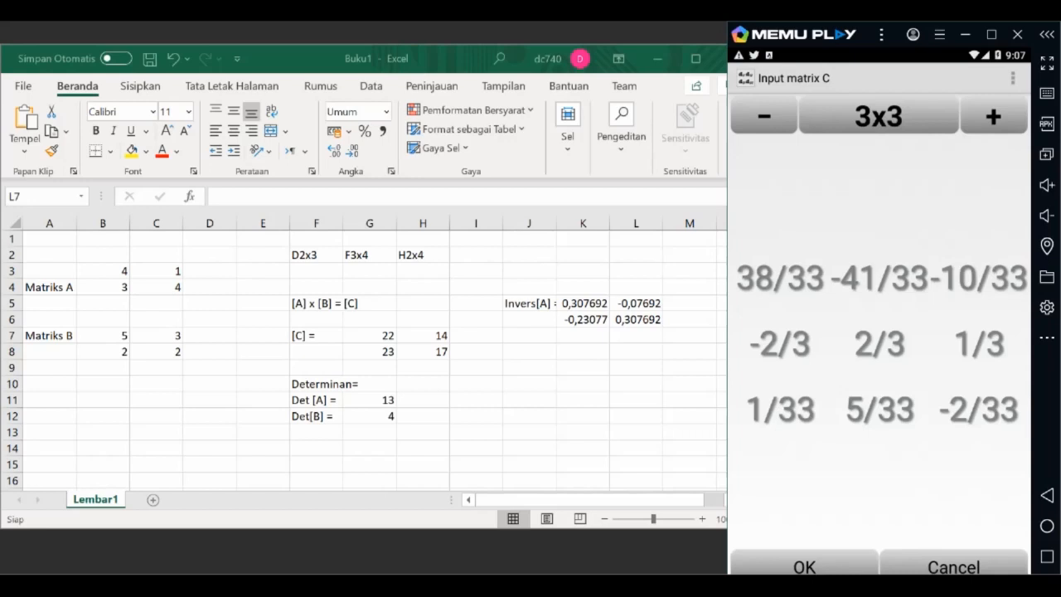
{"action": "key", "text": "Escape"}
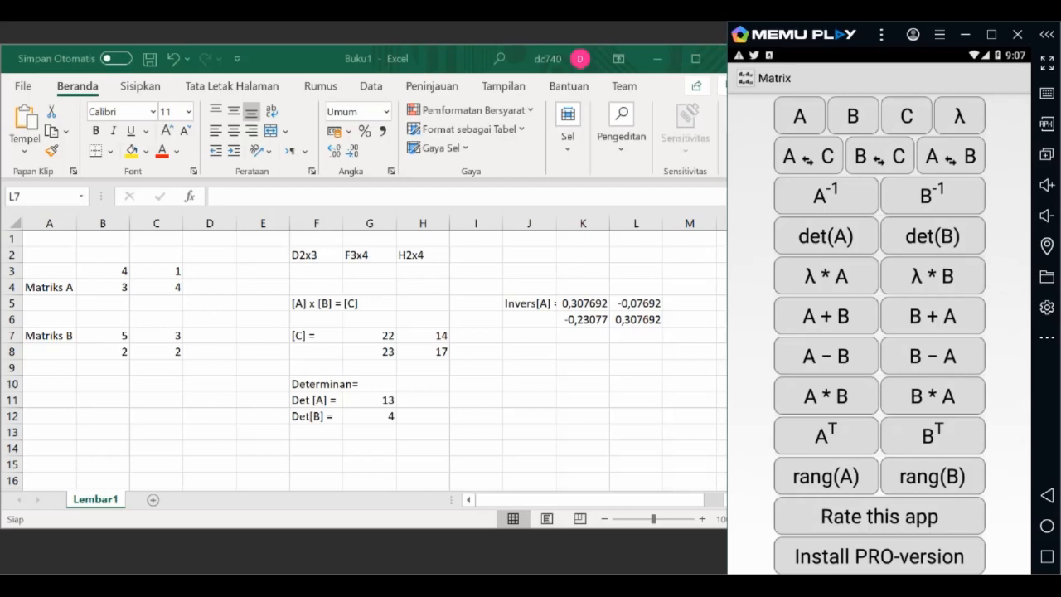
Step: Enlarge matrix B to 3x3 and enter 2, 3 and 6 as its first row
{"action": "left_click", "coordinate": [852, 116]}
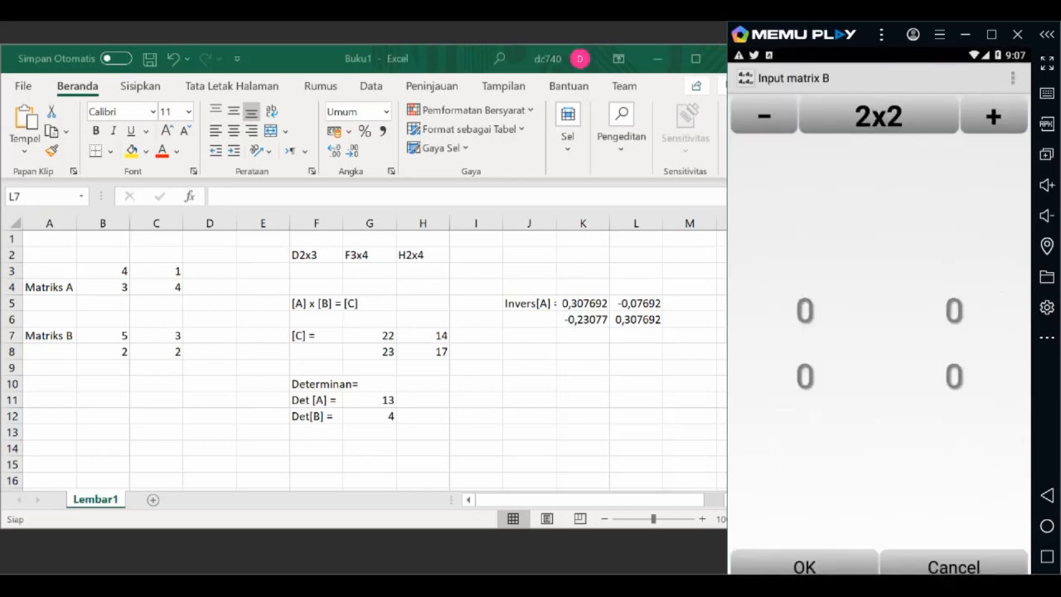
{"action": "left_click", "coordinate": [994, 116]}
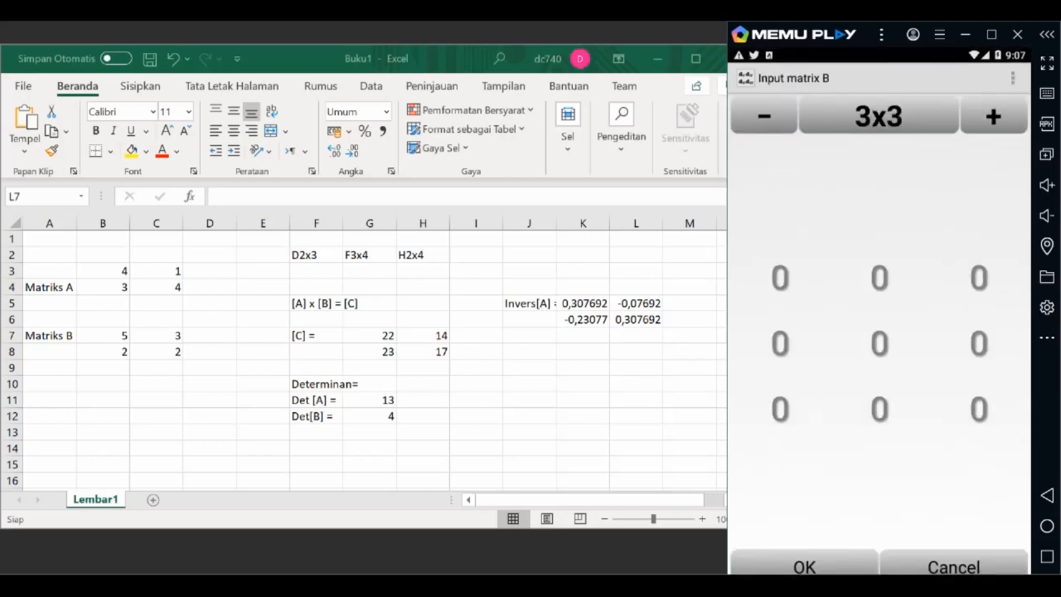
{"action": "left_click", "coordinate": [779, 276]}
{"action": "type", "text": "2"}
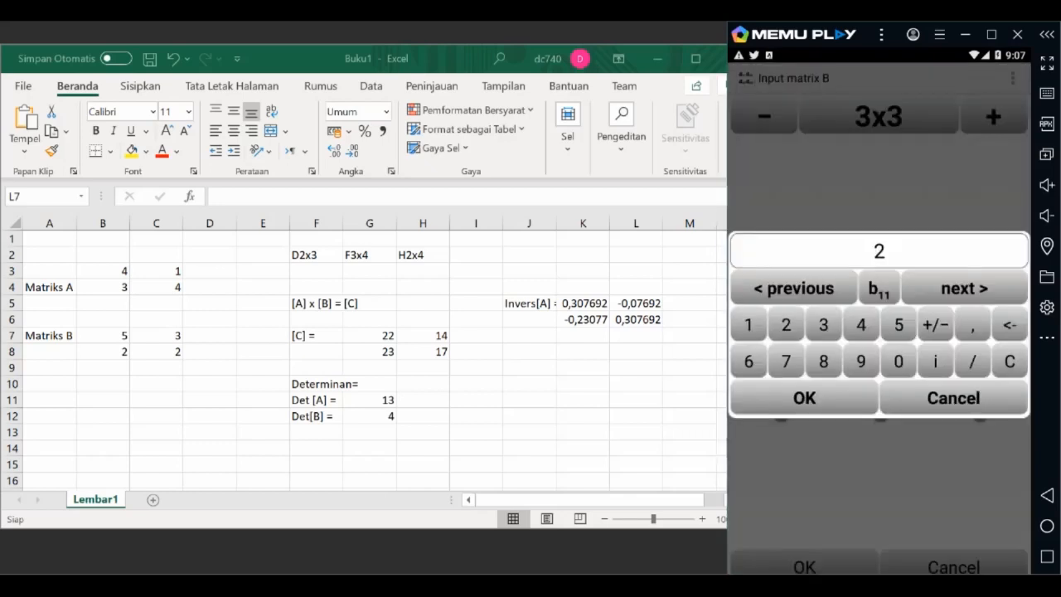
{"action": "left_click", "coordinate": [964, 288]}
{"action": "left_click", "coordinate": [823, 324]}
{"action": "left_click", "coordinate": [964, 289]}
{"action": "left_click", "coordinate": [750, 362]}
Step: Enter 5, 4 and 1 as the second row of matrix B
{"action": "left_click", "coordinate": [964, 289]}
{"action": "left_click", "coordinate": [899, 325]}
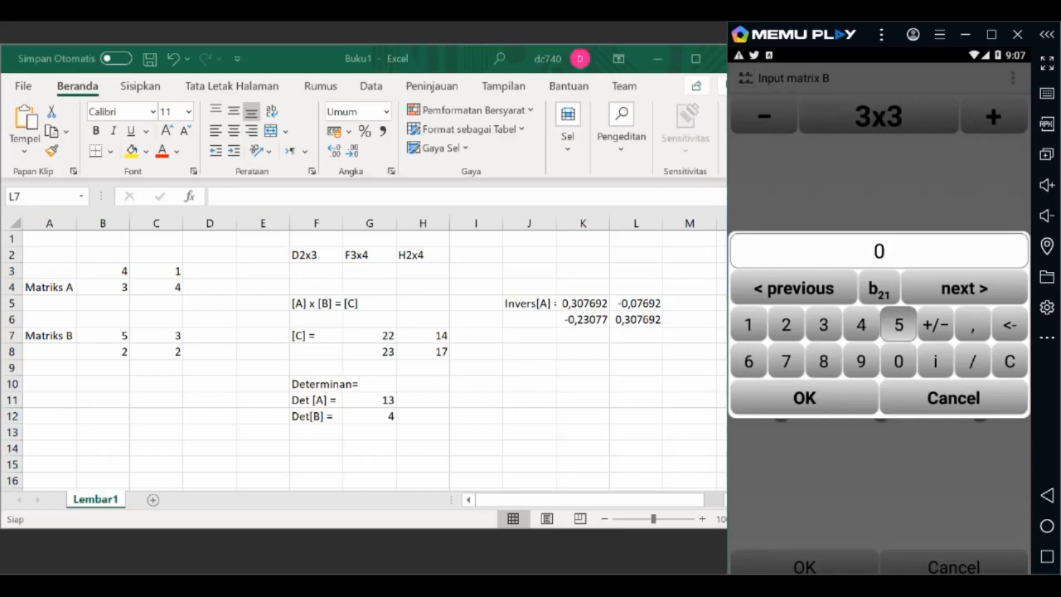
{"action": "left_click", "coordinate": [964, 289]}
{"action": "left_click", "coordinate": [861, 325]}
{"action": "left_click", "coordinate": [964, 289]}
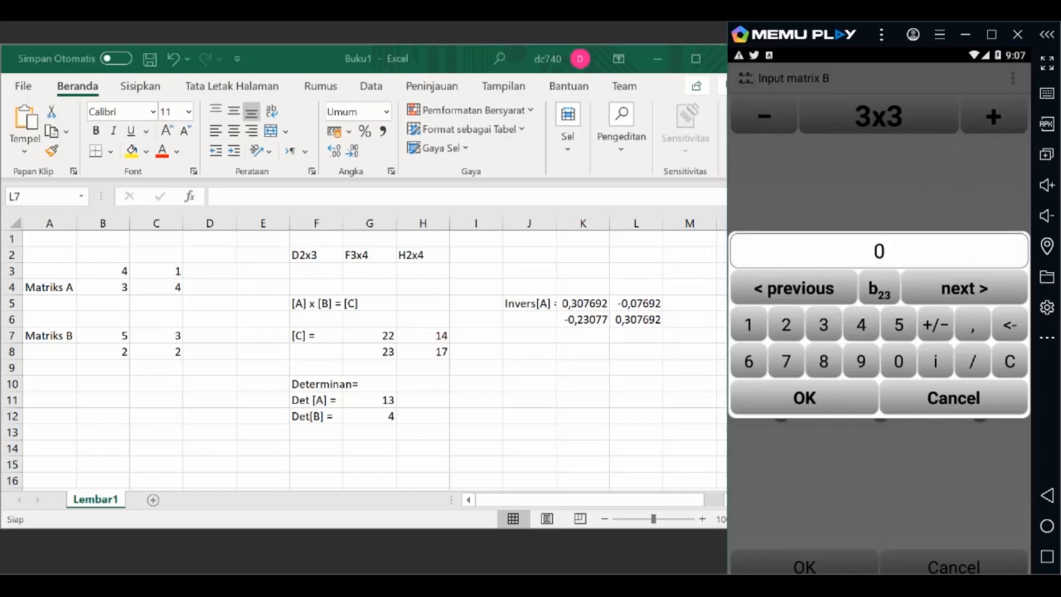
{"action": "left_click", "coordinate": [749, 325]}
Step: Enter 9, 7 and 2 as the third row of matrix B and save the matrix
{"action": "left_click", "coordinate": [964, 289]}
{"action": "left_click", "coordinate": [861, 361]}
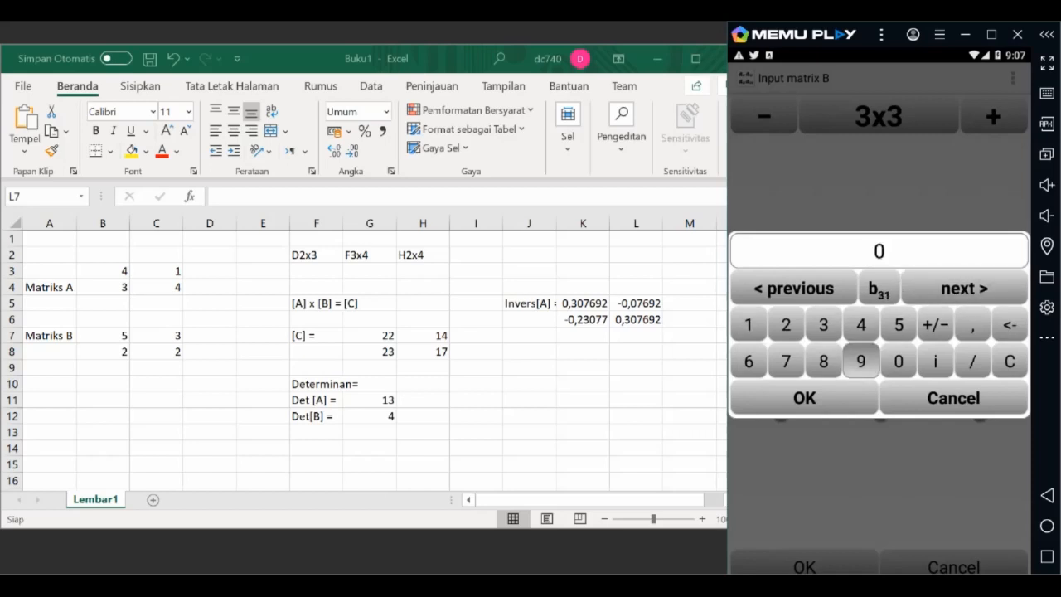
{"action": "left_click", "coordinate": [964, 289]}
{"action": "left_click", "coordinate": [785, 361]}
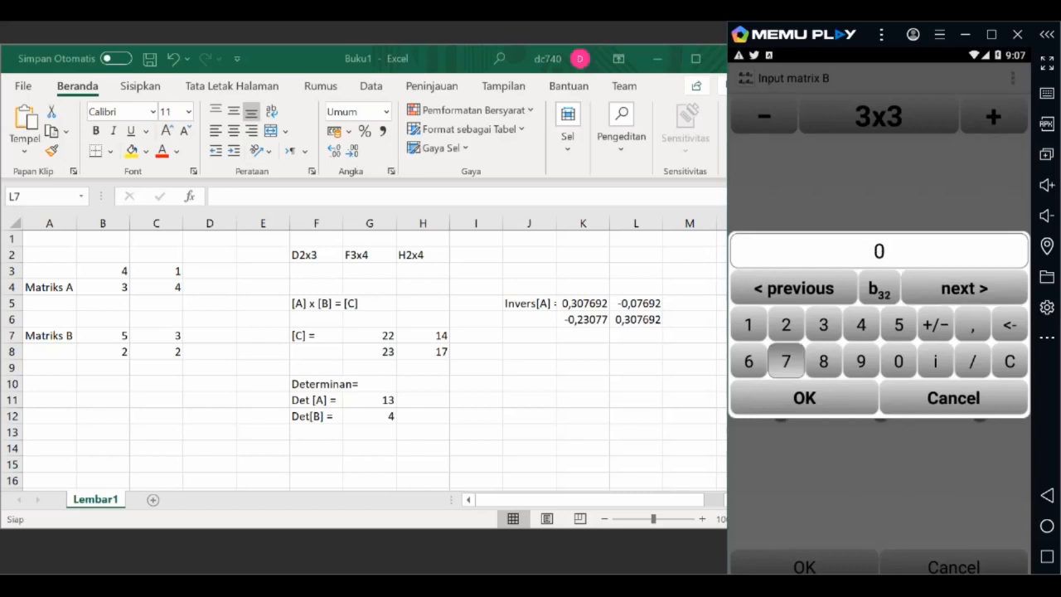
{"action": "left_click", "coordinate": [964, 289]}
{"action": "left_click", "coordinate": [786, 325]}
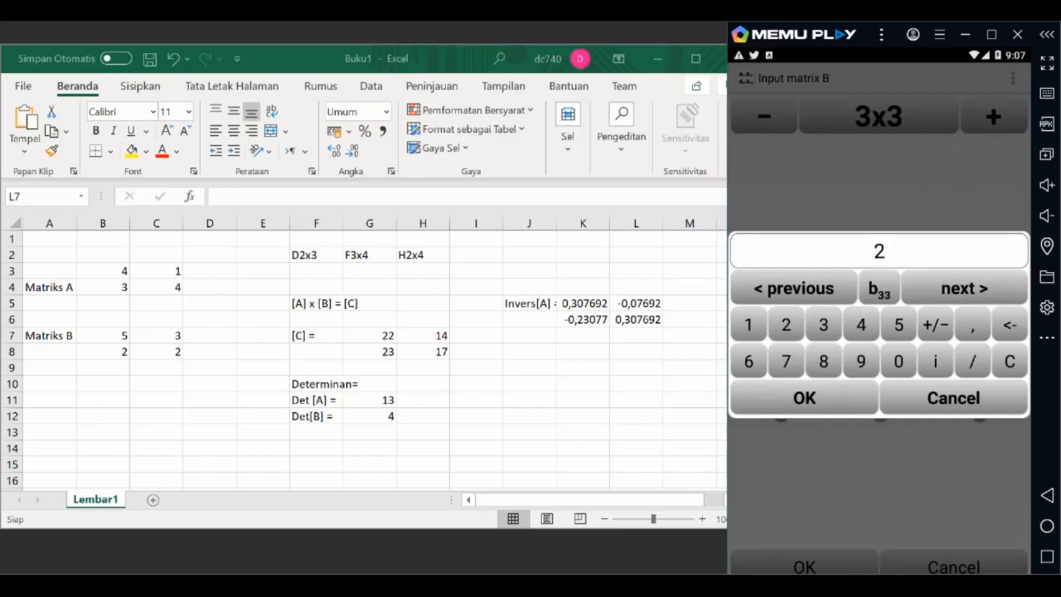
{"action": "left_click", "coordinate": [964, 289]}
{"action": "left_click", "coordinate": [804, 397]}
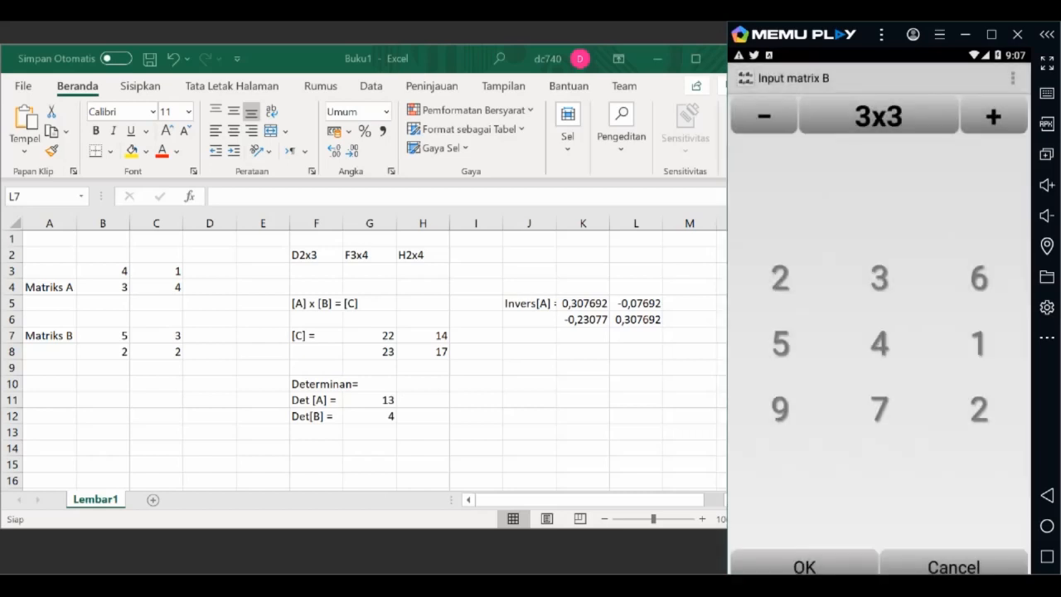
{"action": "left_click", "coordinate": [804, 564]}
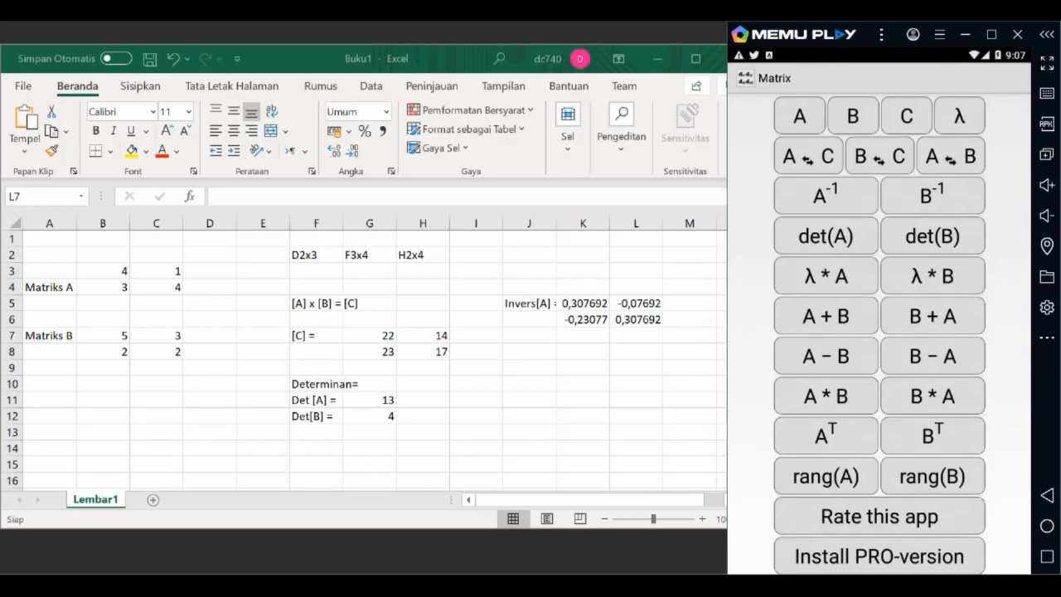
Step: Calculate the inverse of matrix B, dismiss the advertisement and review the worked solution
{"action": "left_click", "coordinate": [932, 196]}
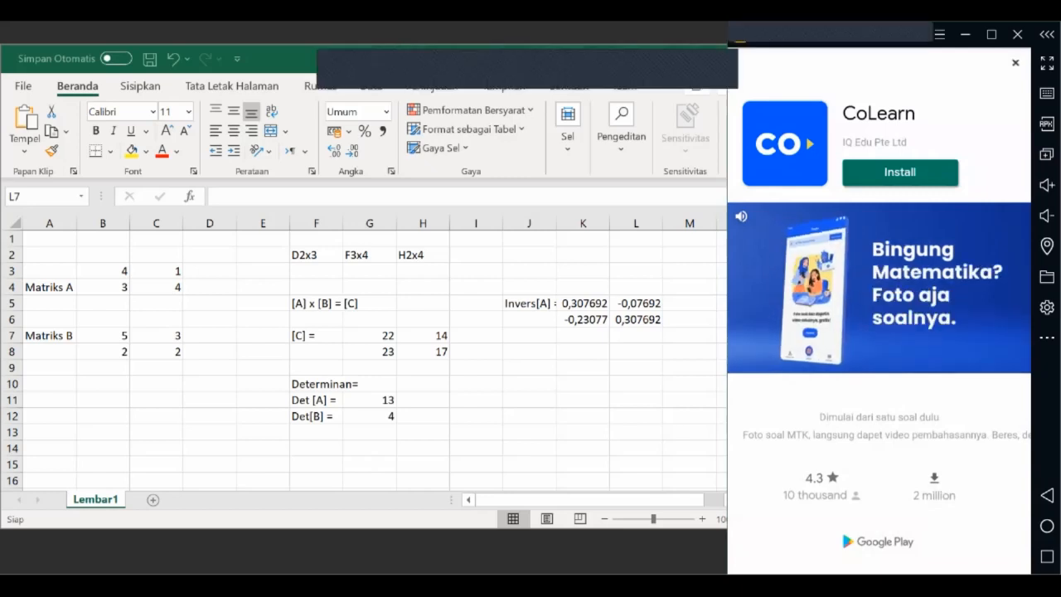
{"action": "left_click", "coordinate": [1016, 63]}
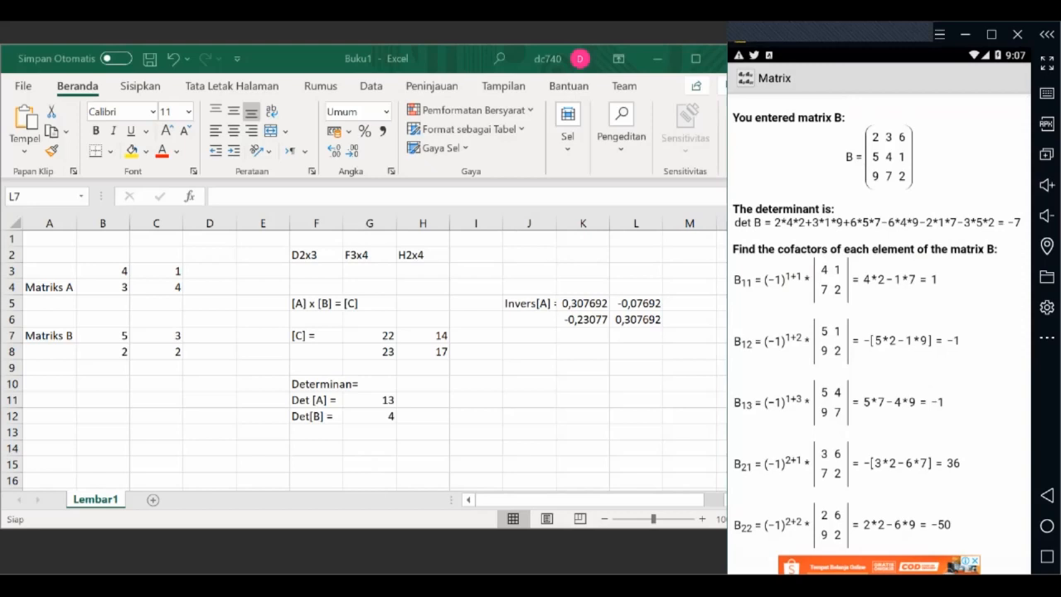
{"action": "scroll", "coordinate": [879, 331], "scroll_direction": "down", "scroll_amount": 5}
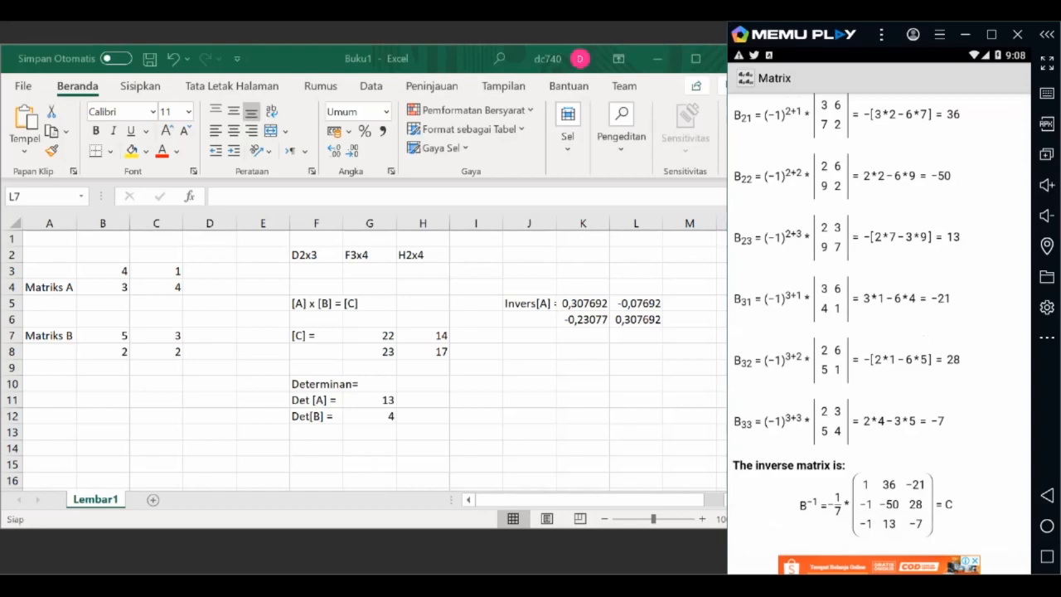
{"action": "scroll", "coordinate": [879, 332], "scroll_direction": "up", "scroll_amount": 10}
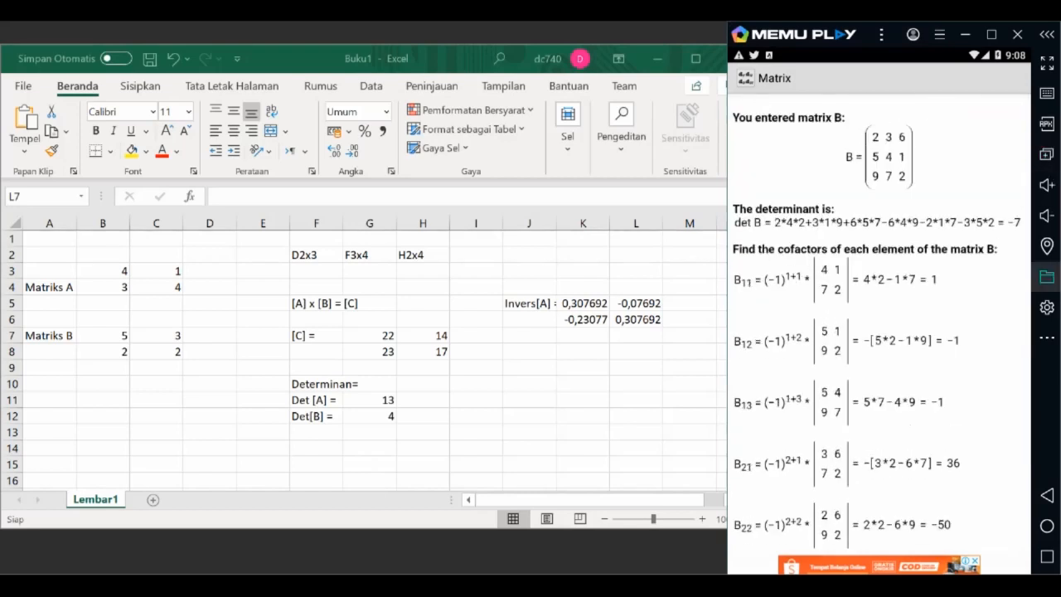
Step: Close the worked solution, view the inverse of matrix B stored as matrix C, and return to the calculator's main screen
{"action": "left_click", "coordinate": [1047, 495]}
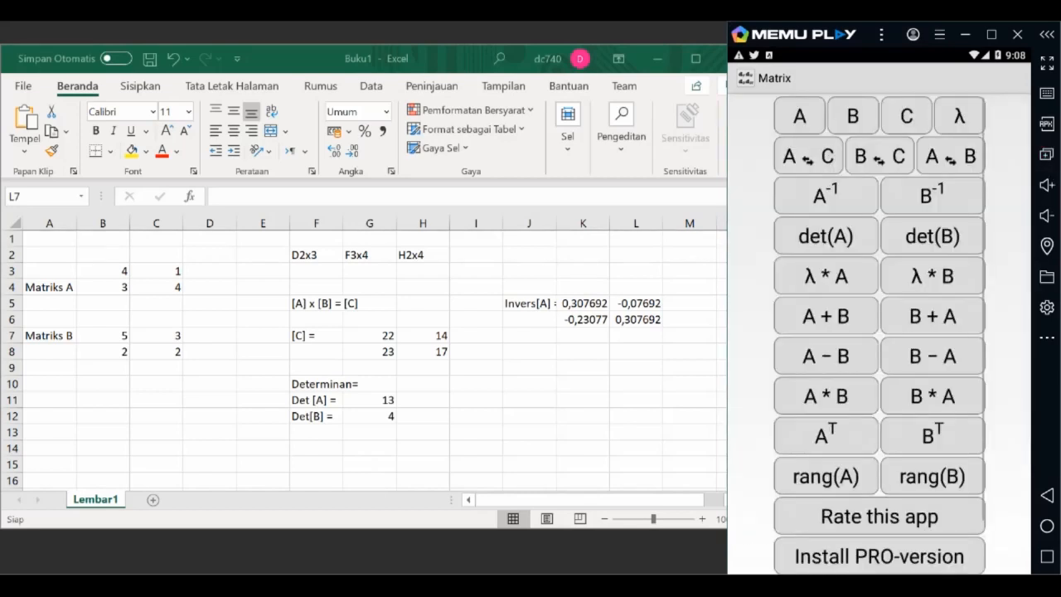
{"action": "left_click", "coordinate": [907, 116]}
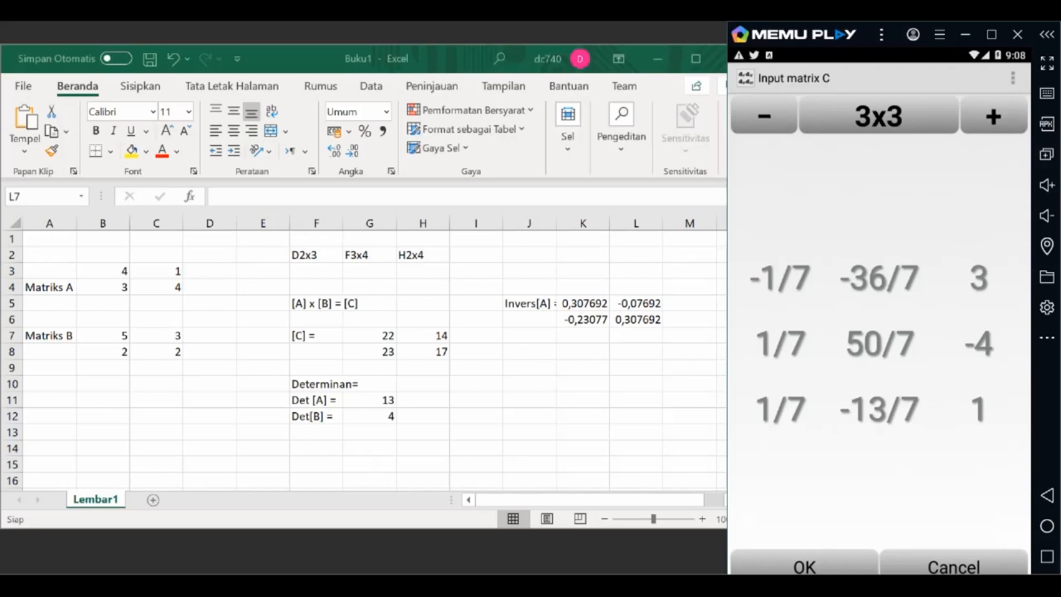
{"action": "left_click", "coordinate": [1047, 495]}
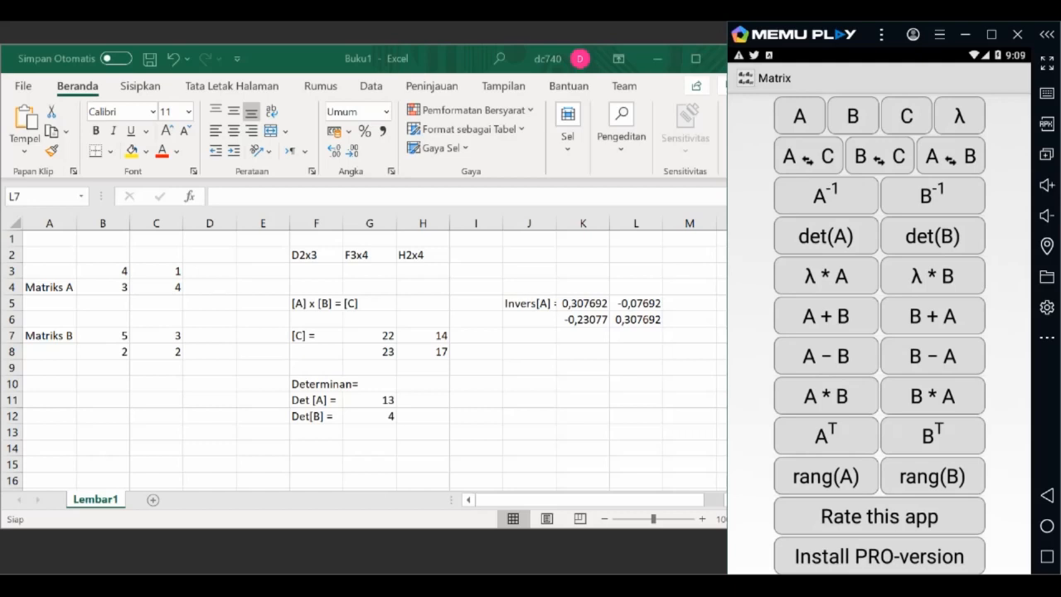
{"action": "scroll", "coordinate": [880, 334], "scroll_direction": "down", "scroll_amount": 1}
{"action": "scroll", "coordinate": [880, 335], "scroll_direction": "down", "scroll_amount": 2}
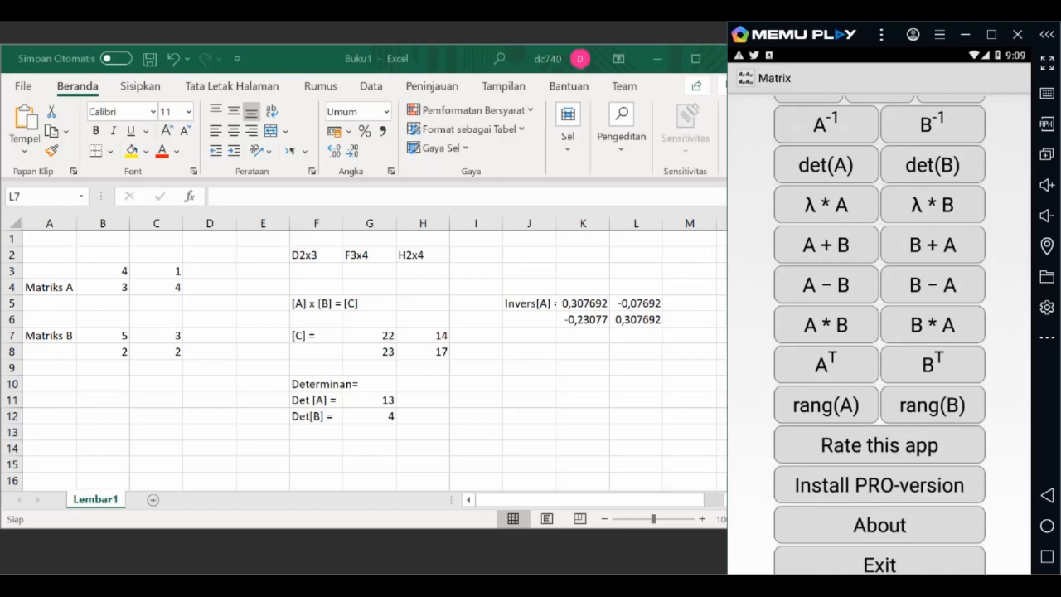
{"action": "scroll", "coordinate": [879, 335], "scroll_direction": "up", "scroll_amount": 2}
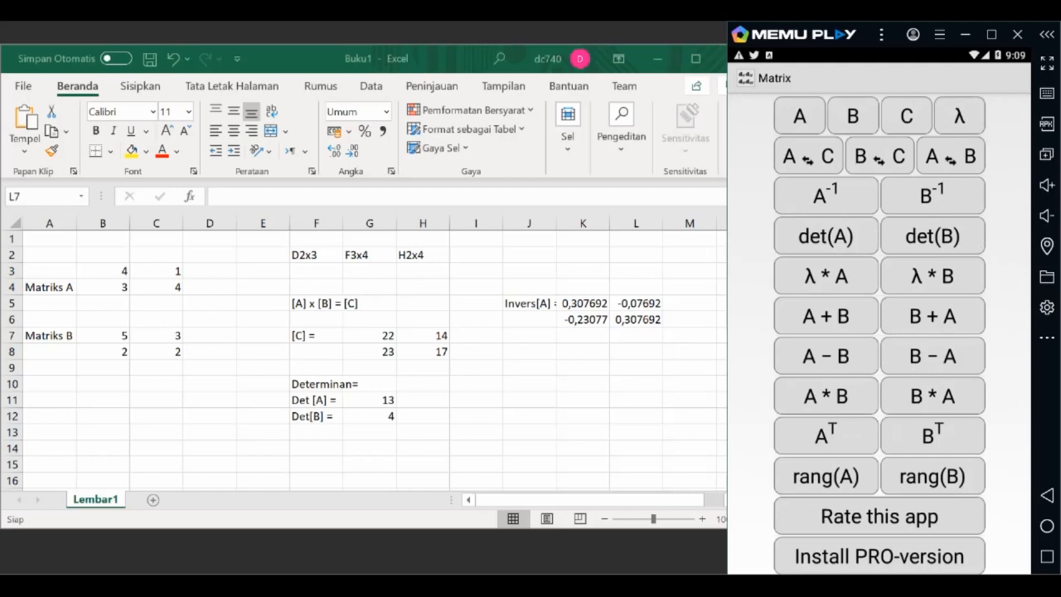
Step: Switch to the Excel workbook and inspect the inverse formula of matrix A in cell K5
{"action": "key", "text": "alt+Tab"}
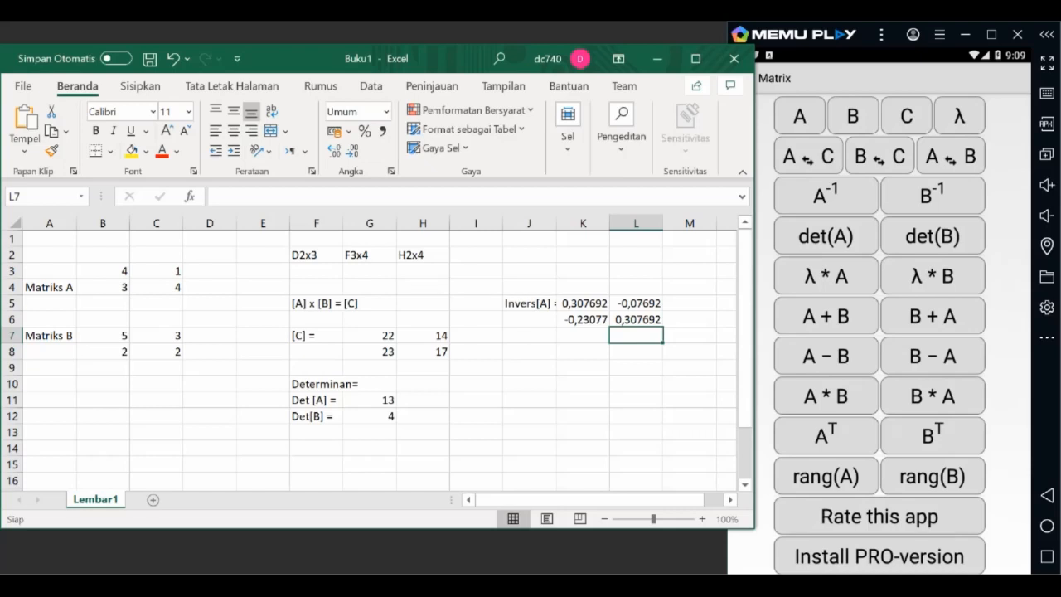
{"action": "left_click", "coordinate": [583, 304]}
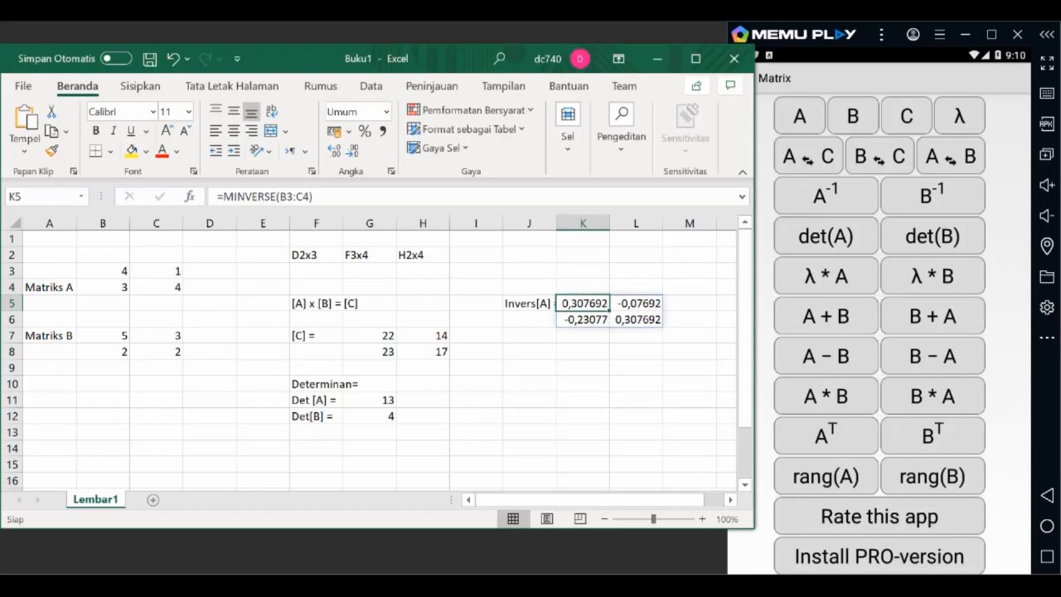
{"action": "scroll", "coordinate": [373, 357], "scroll_direction": "down", "scroll_amount": 1}
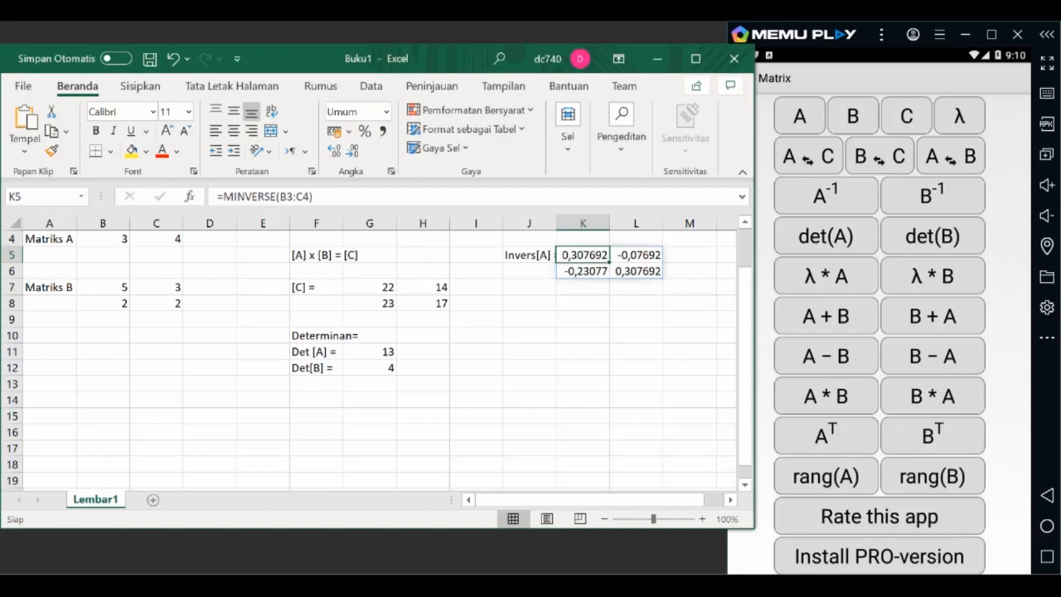
{"action": "scroll", "coordinate": [373, 356], "scroll_direction": "up", "scroll_amount": 1}
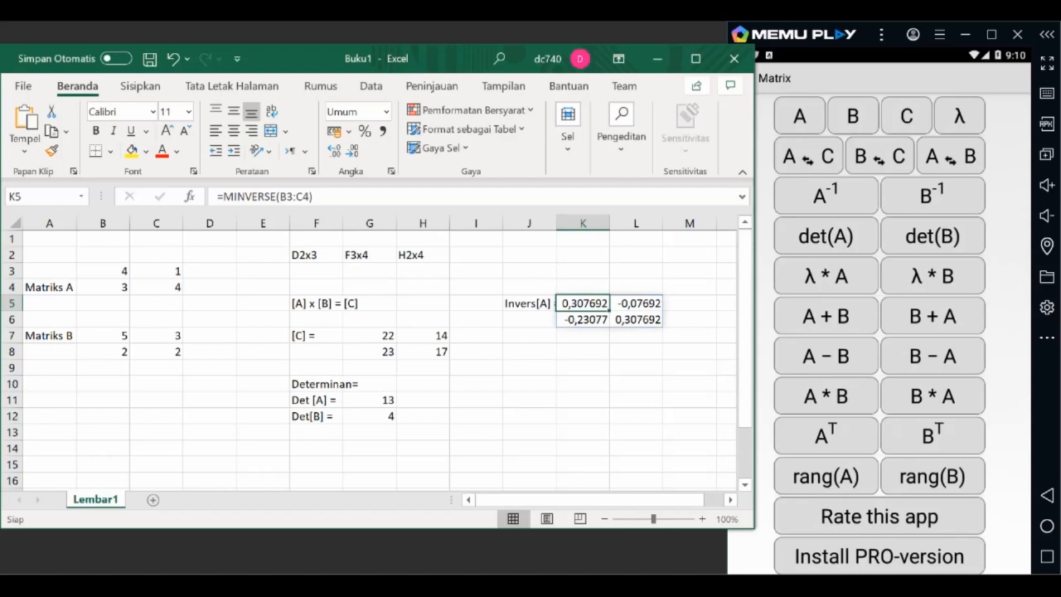
{"action": "scroll", "coordinate": [373, 357], "scroll_direction": "down", "scroll_amount": 1}
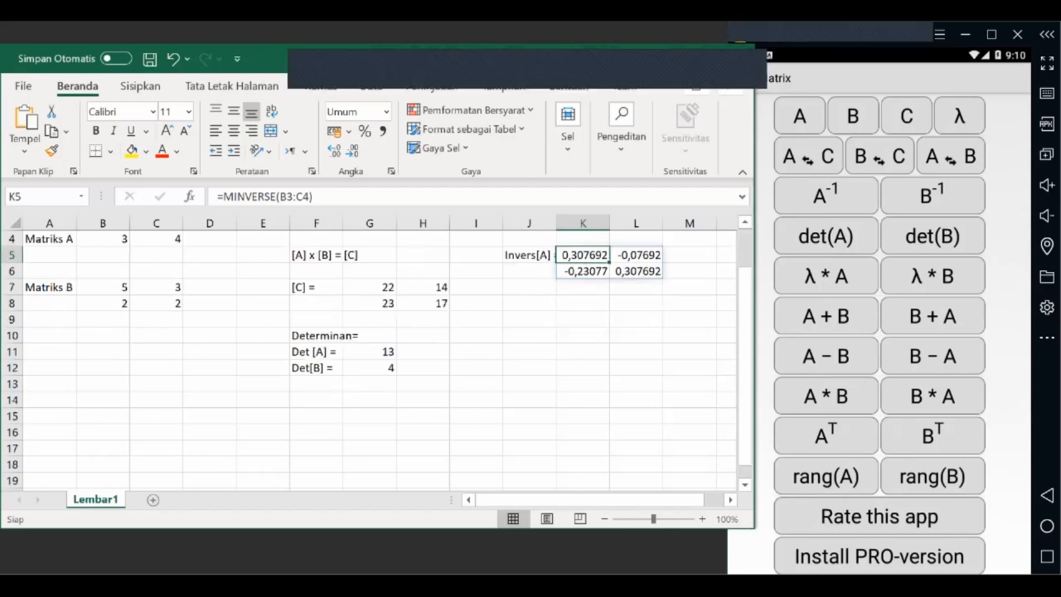